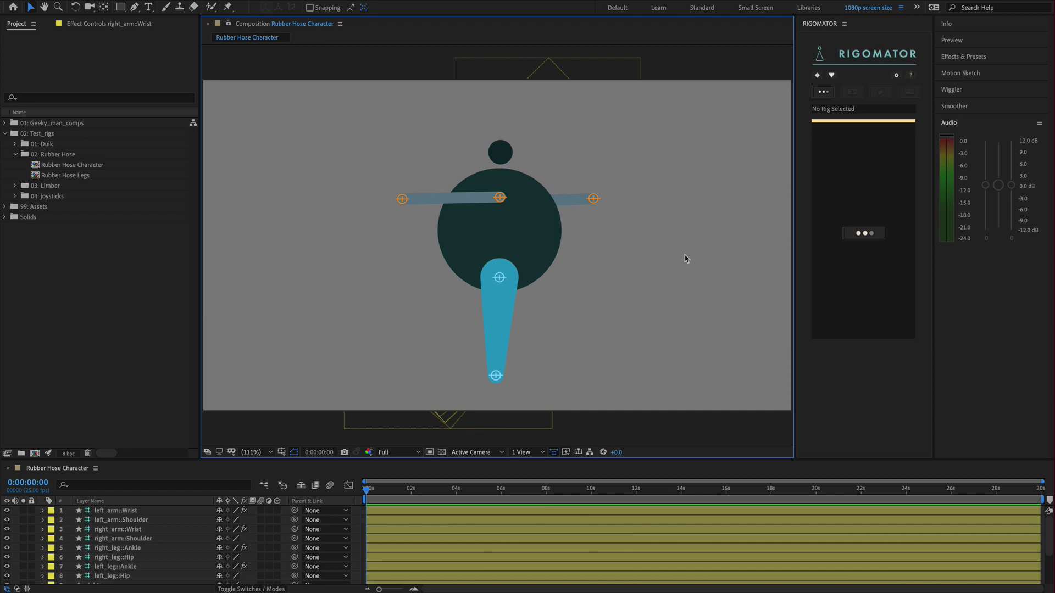
Review the Rigomator guide, then select the head and Body layers
left_click(910, 74)
scroll(540, 321, "down", 15)
scroll(540, 321, "down", 10)
scroll(382, 353, "up", 2)
scroll(382, 353, "up", 3)
scroll(381, 353, "up", 1)
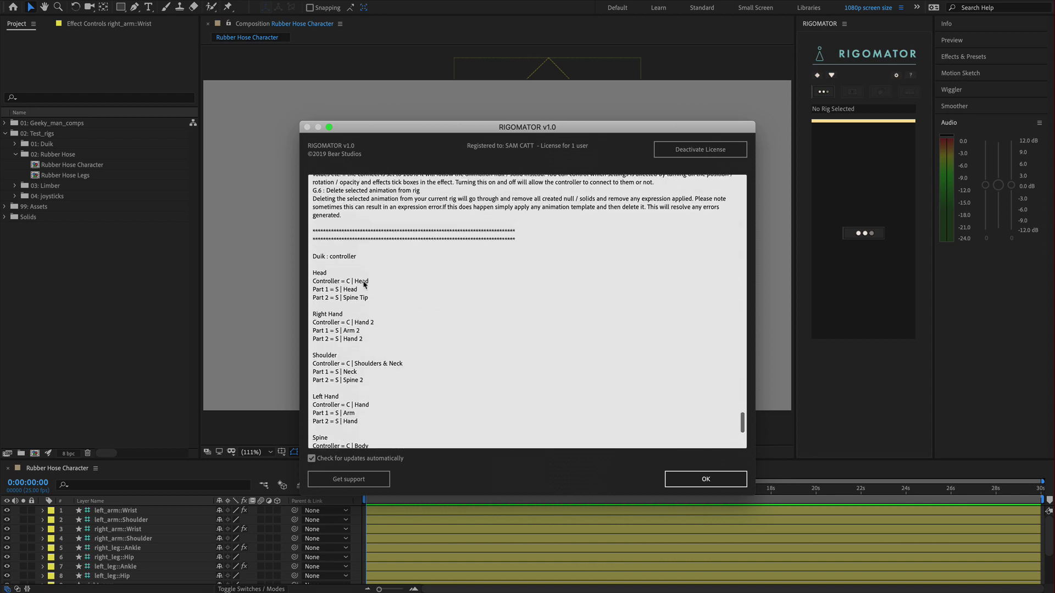
scroll(365, 307, "down", 1)
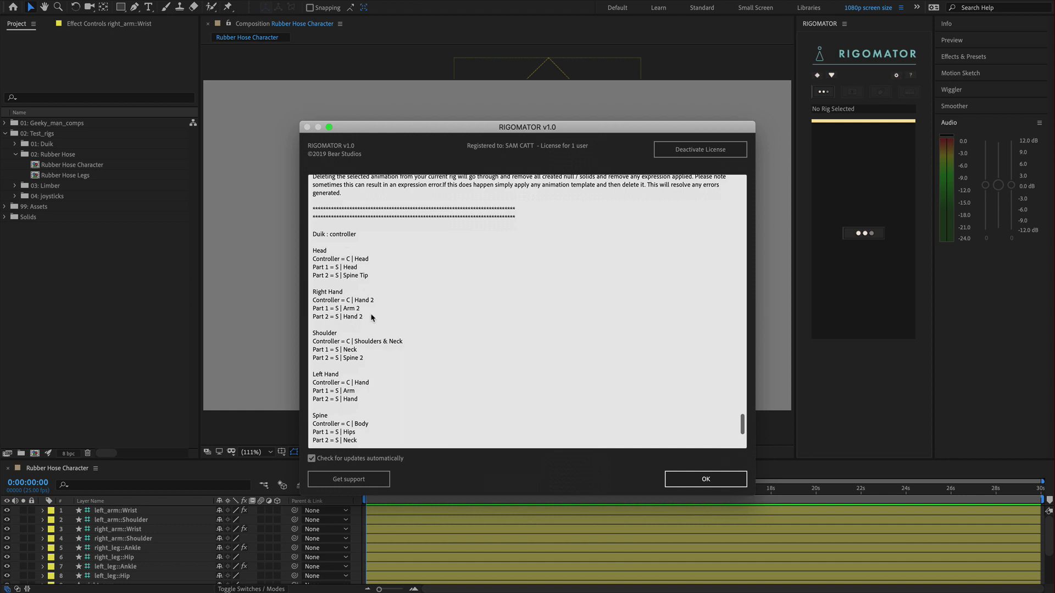
left_click(718, 481)
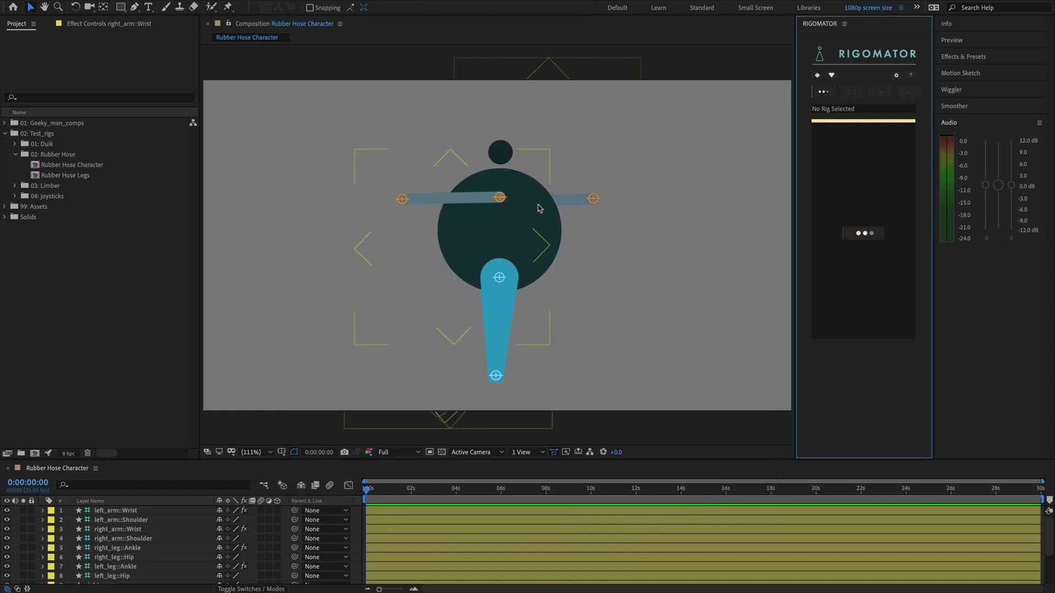
scroll(138, 552, "down", 5)
scroll(138, 552, "down", 1)
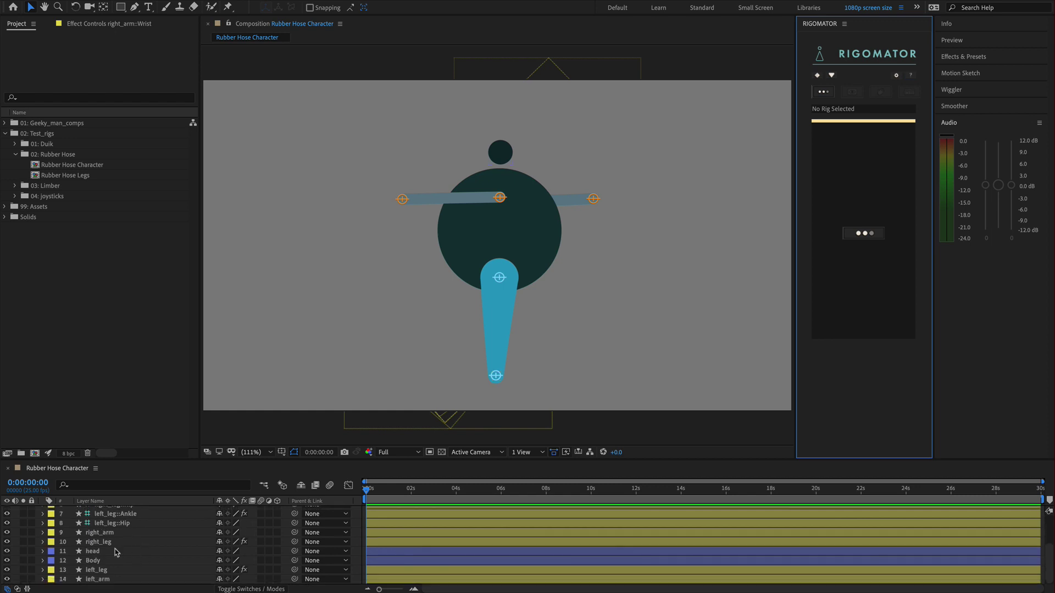
left_click(105, 552)
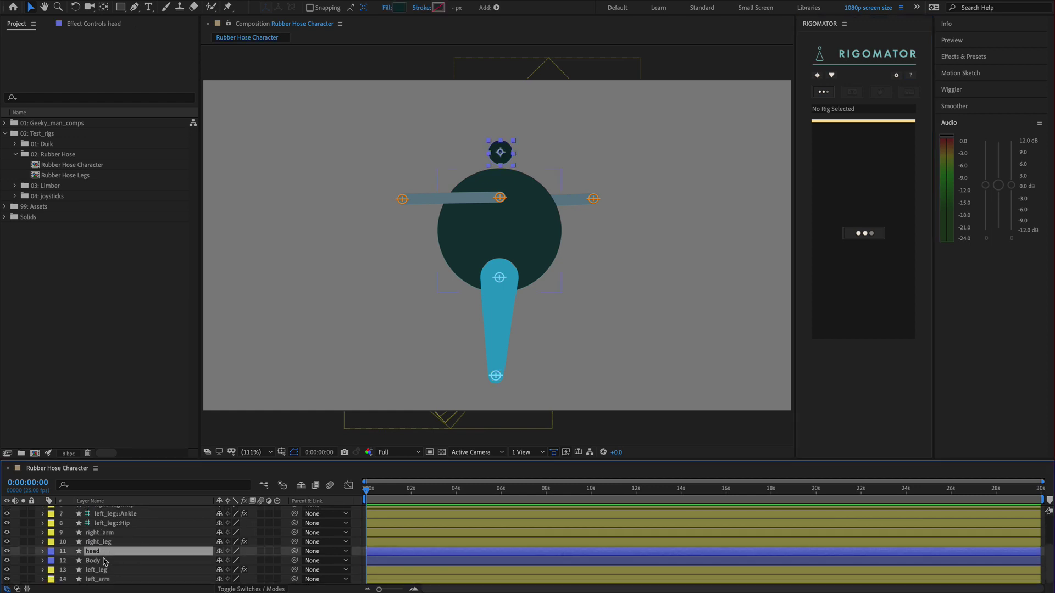
left_click(104, 561, "shift")
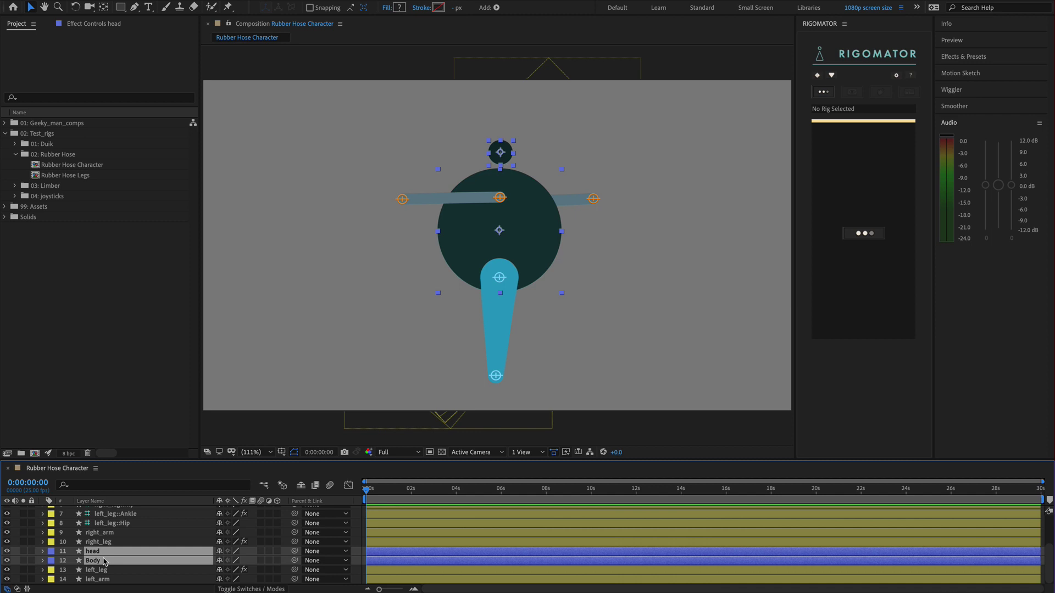
scroll(113, 556, "up", 5)
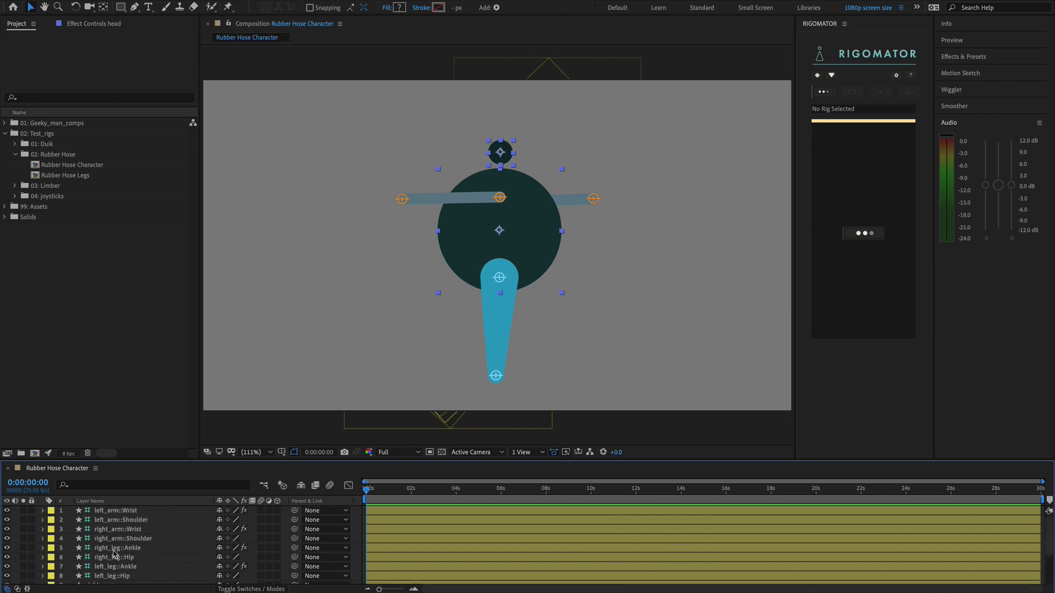
scroll(114, 556, "down", 5)
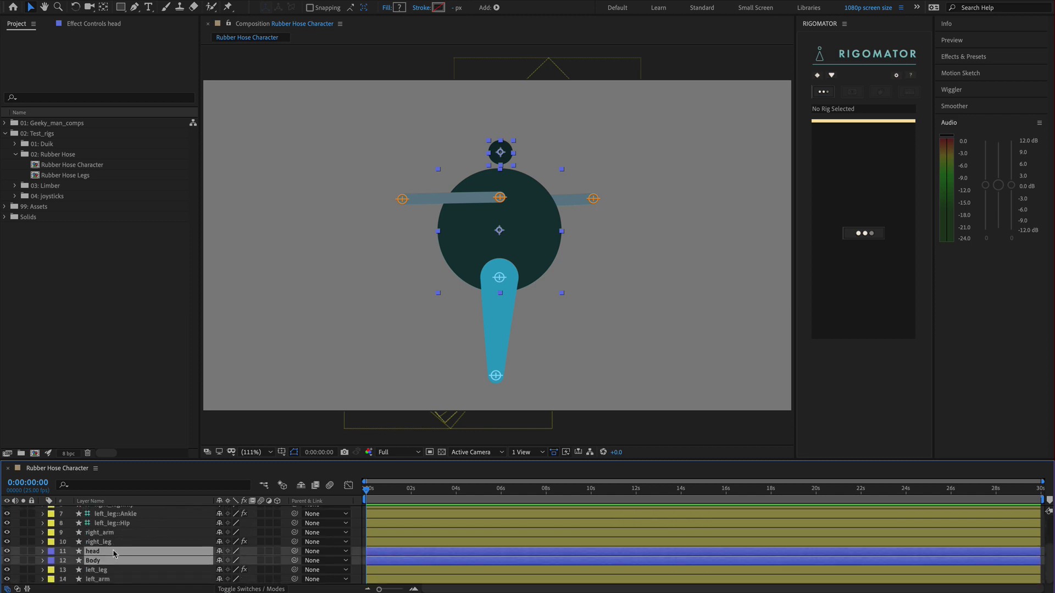
scroll(115, 554, "up", 5)
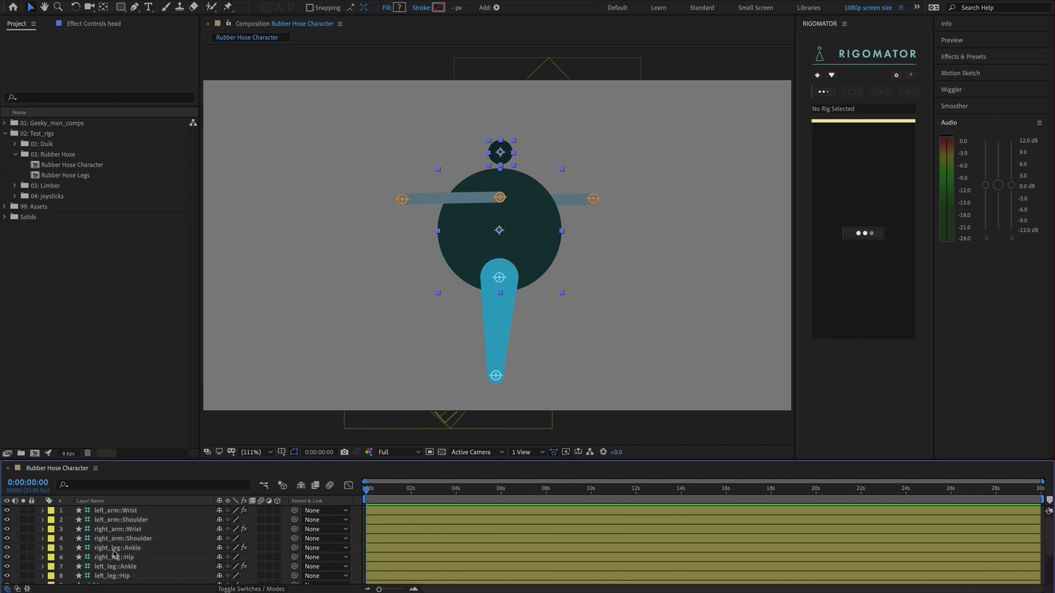
scroll(115, 555, "down", 5)
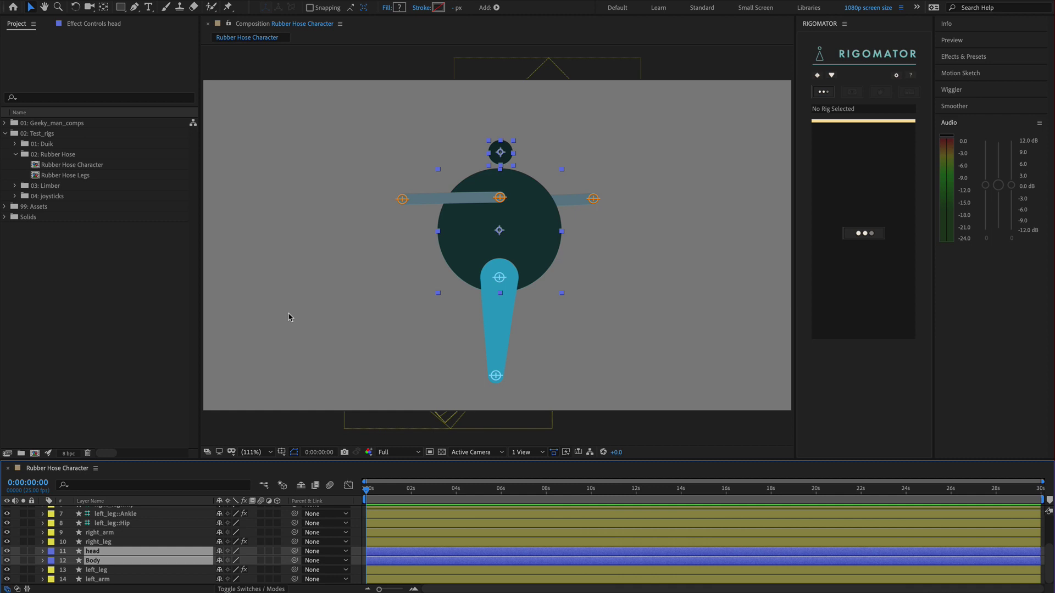
Try selecting leg and arm layers, ending with only the Body layer selected
left_click(271, 309)
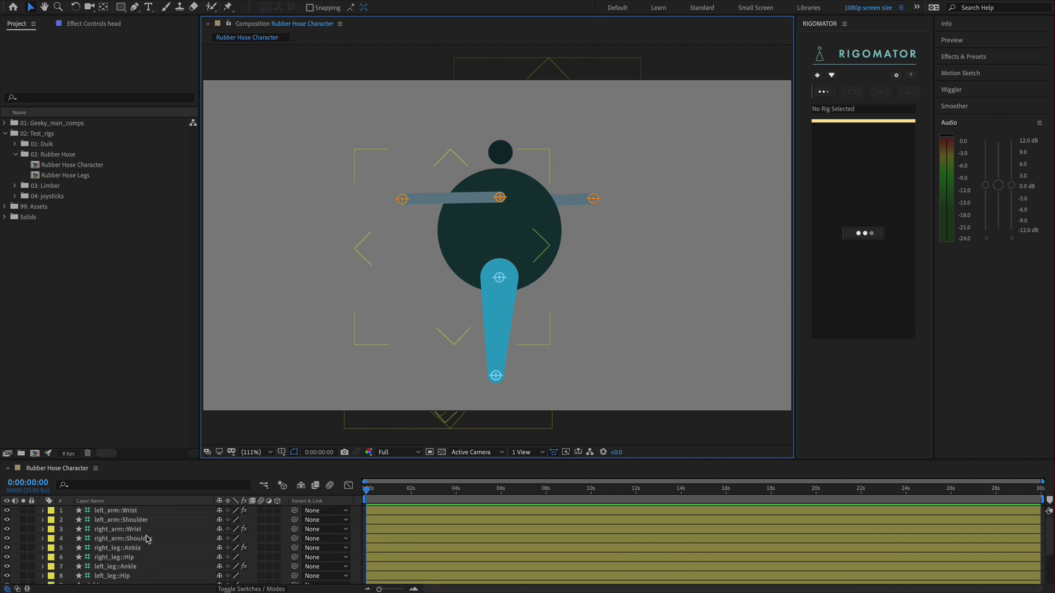
scroll(140, 532, "up", 1)
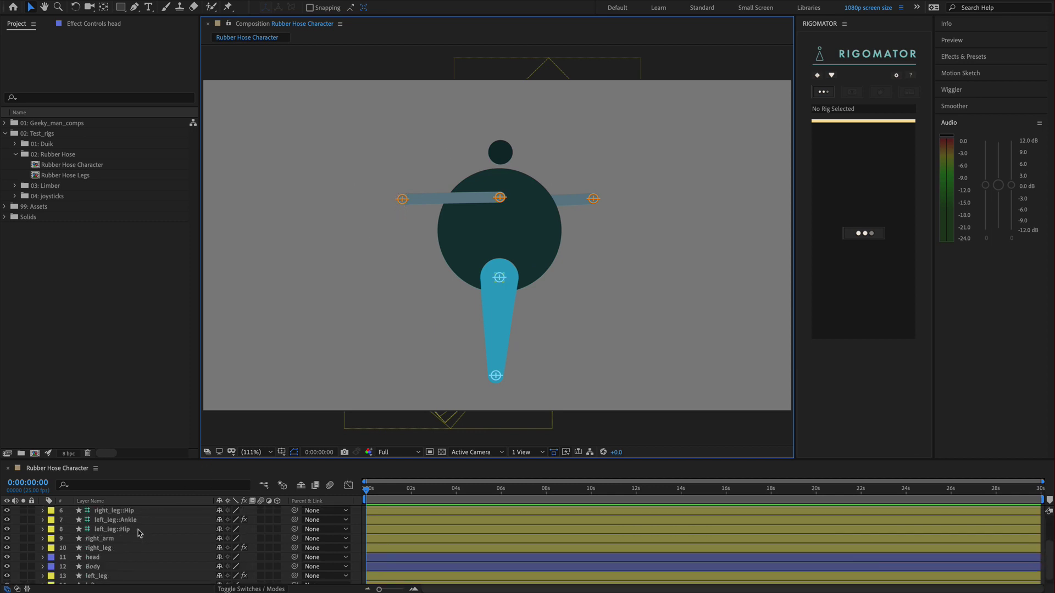
left_click(120, 529)
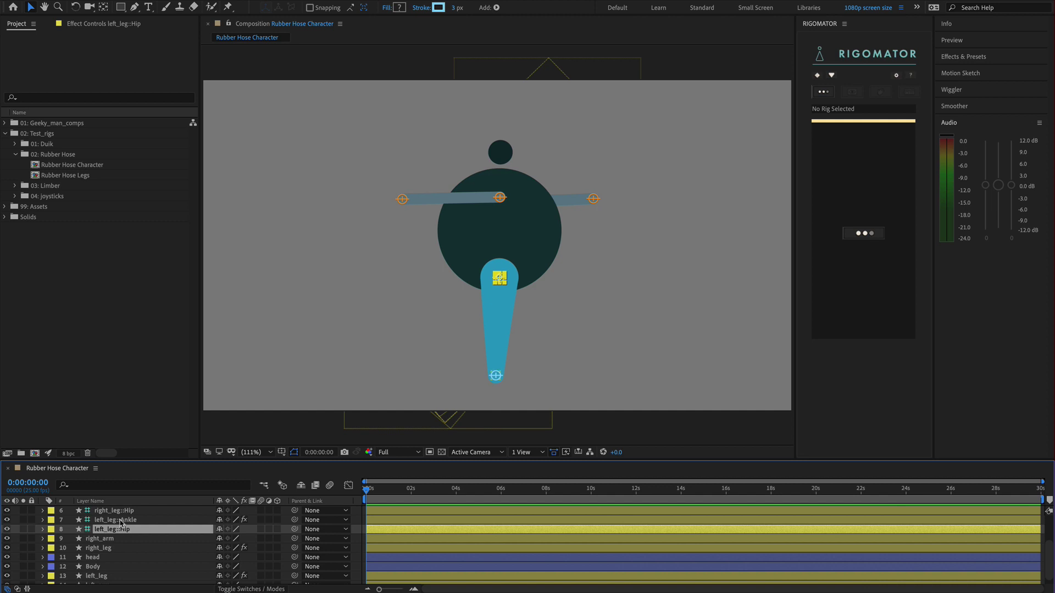
left_click(121, 520, "shift")
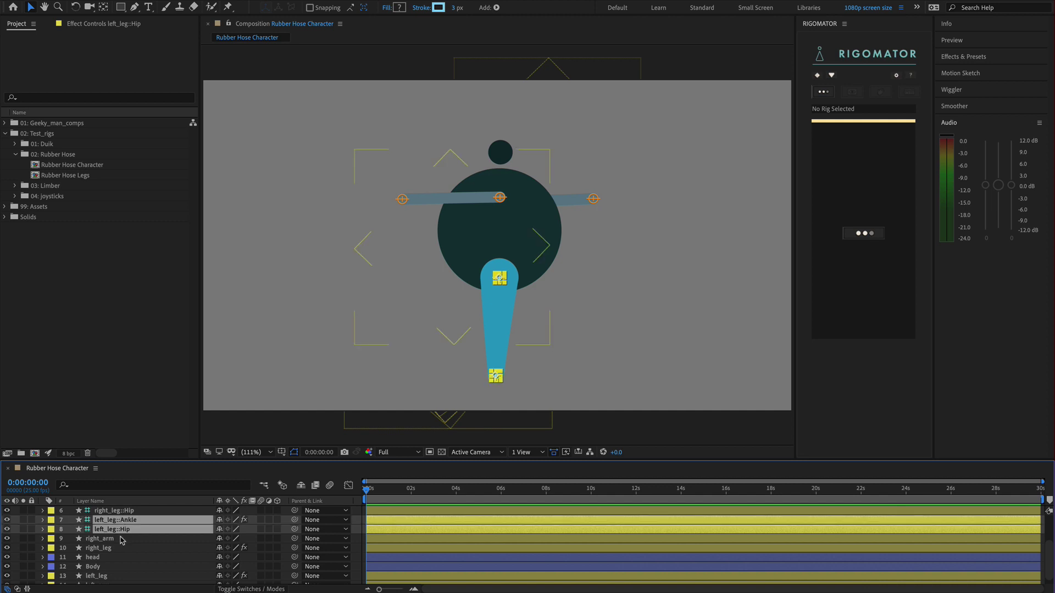
scroll(121, 527, "down", 1)
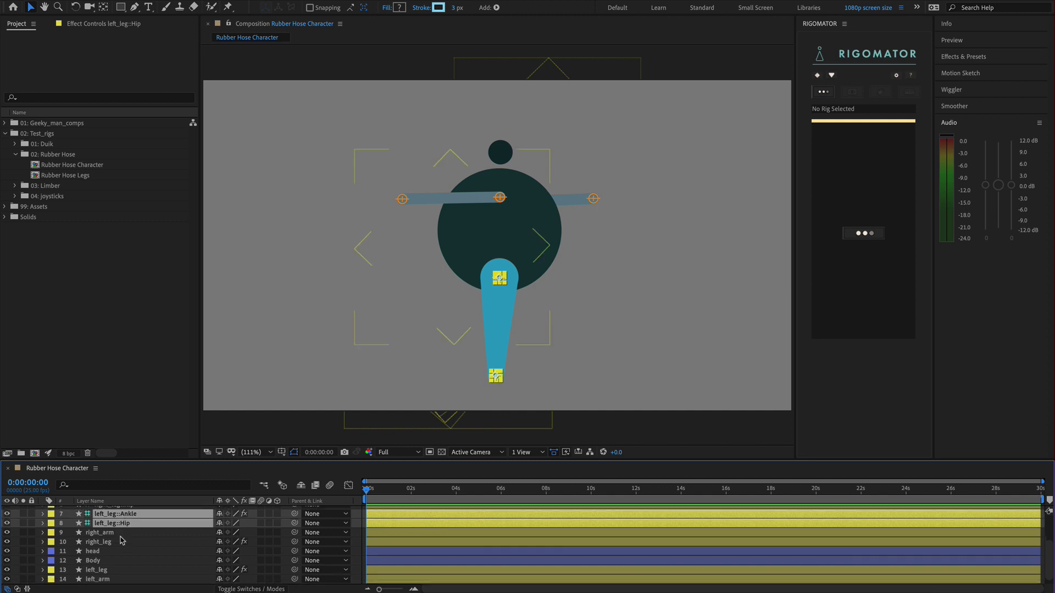
left_click(113, 571, "ctrl")
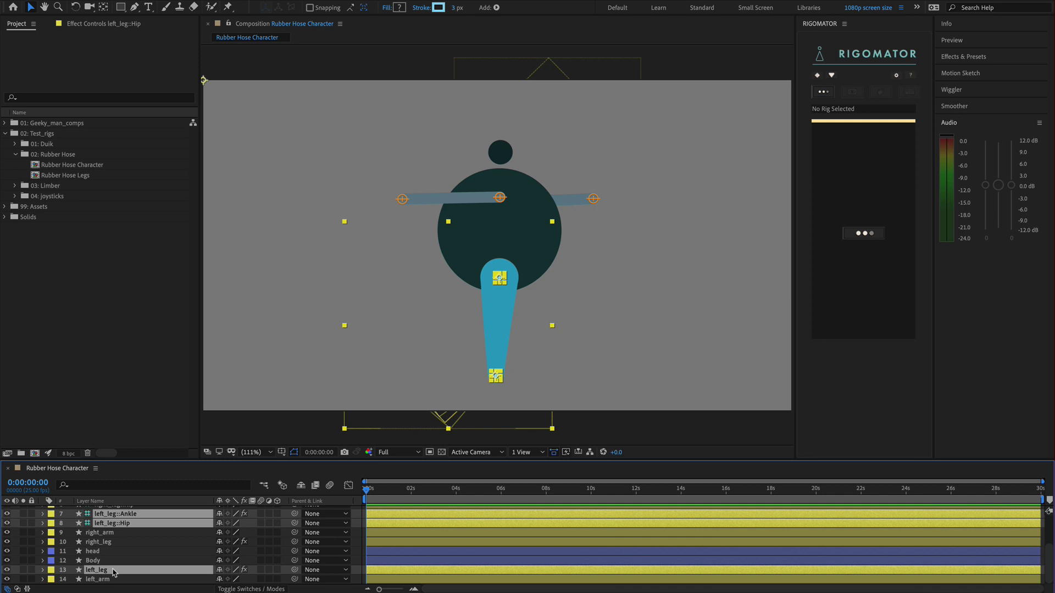
left_click(99, 532)
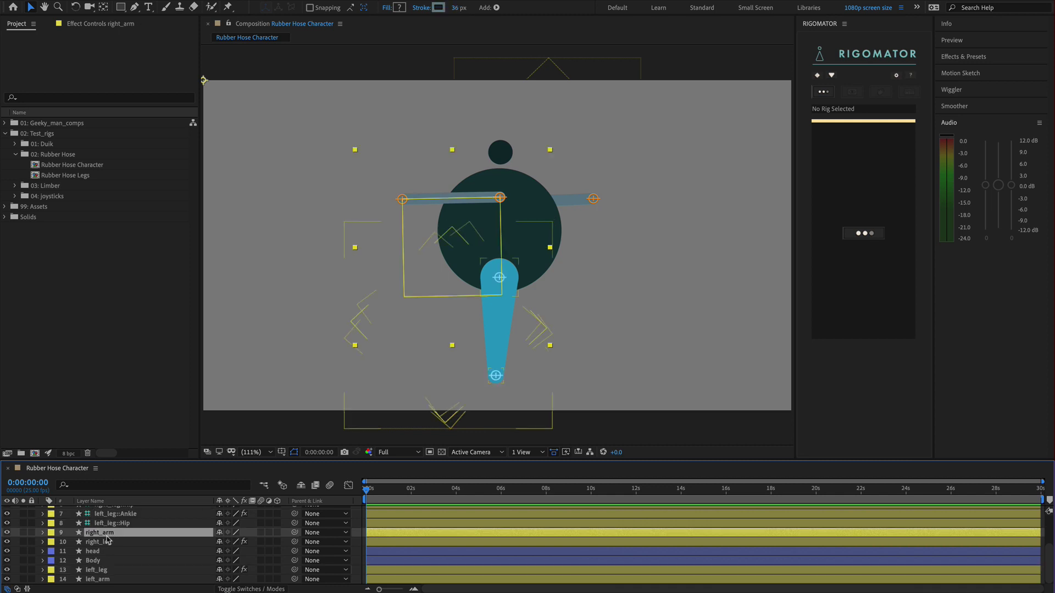
left_click(101, 561)
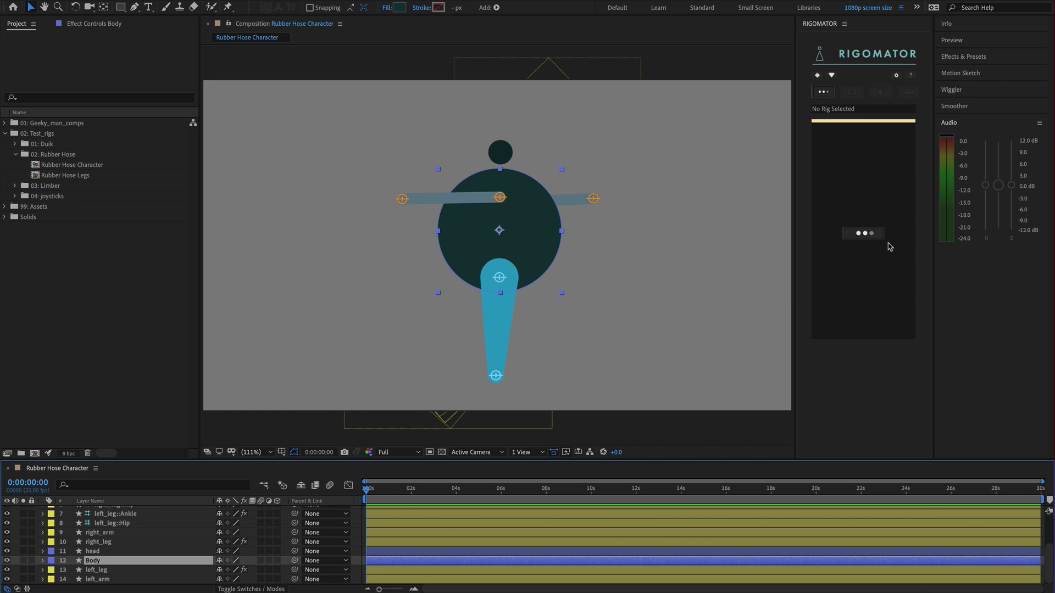
scroll(140, 569, "up", 5)
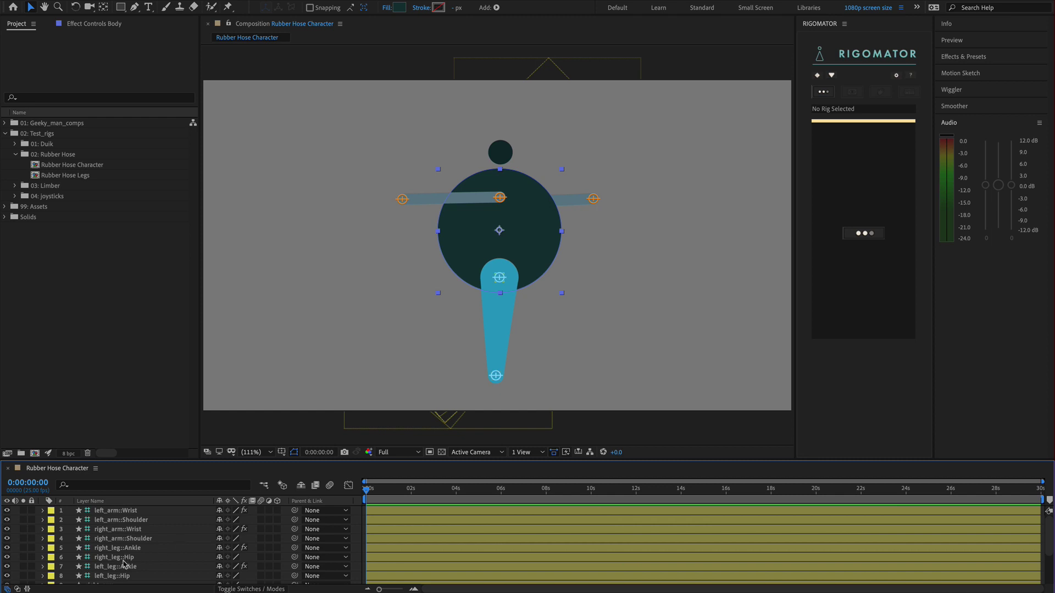
Parent the left_arm::Shoulder, right_leg::Hip and left_leg::Hip controllers to Body
left_click(141, 521)
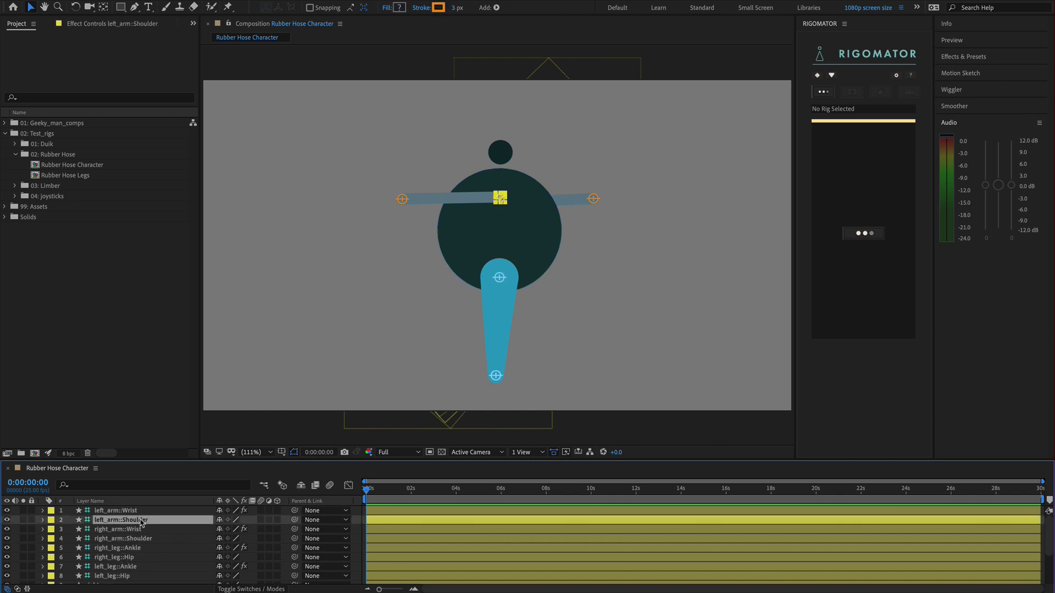
scroll(143, 540, "down", 1)
scroll(143, 544, "down", 1)
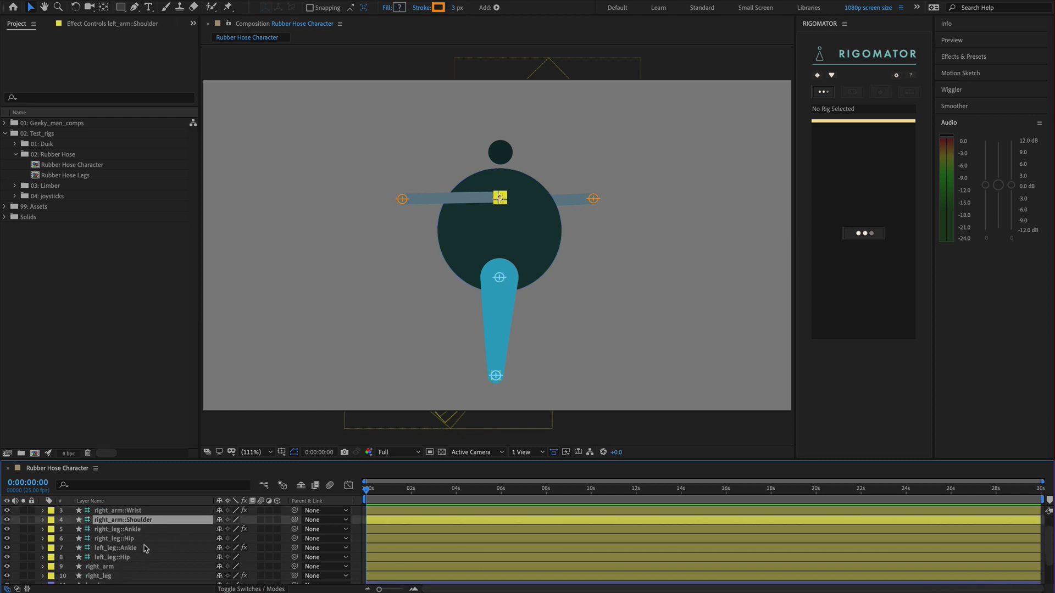
left_click(136, 540, "ctrl")
left_click(136, 557, "ctrl")
scroll(155, 560, "down", 2)
left_click_drag(294, 523, 114, 561)
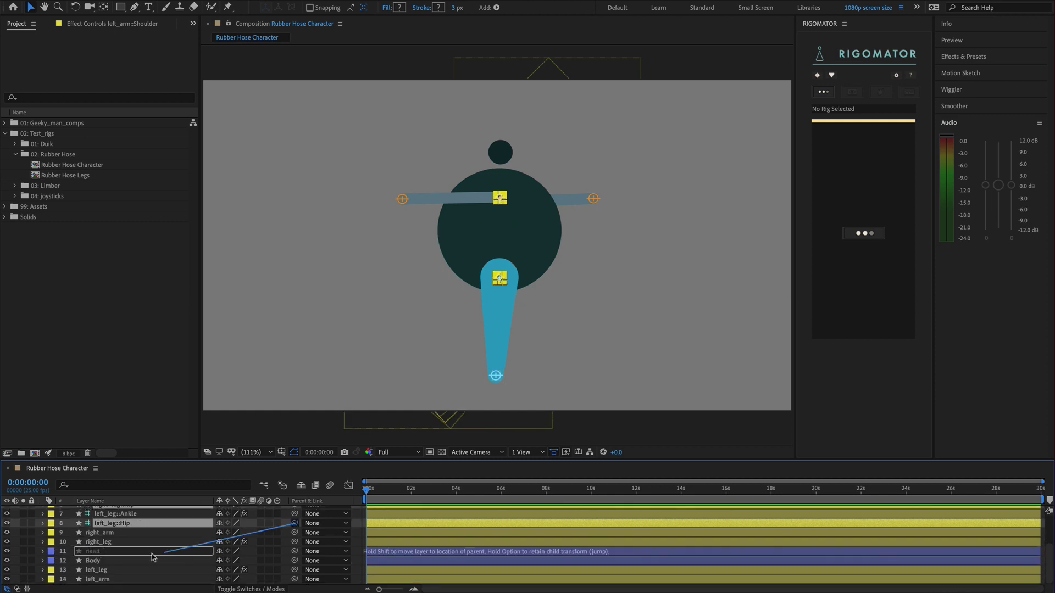
Nudge Body to confirm the controllers follow, then undo the test move
left_click(114, 560)
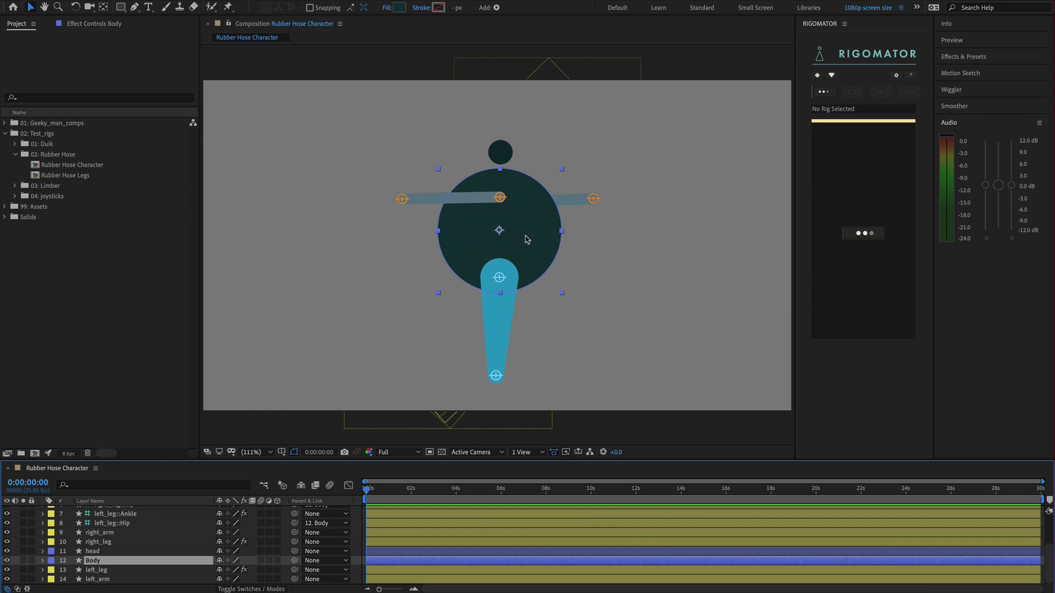
mouse_move(501, 232)
left_mouse_down()
mouse_move(491, 233)
mouse_move(521, 248)
left_mouse_up()
key("ctrl+z")
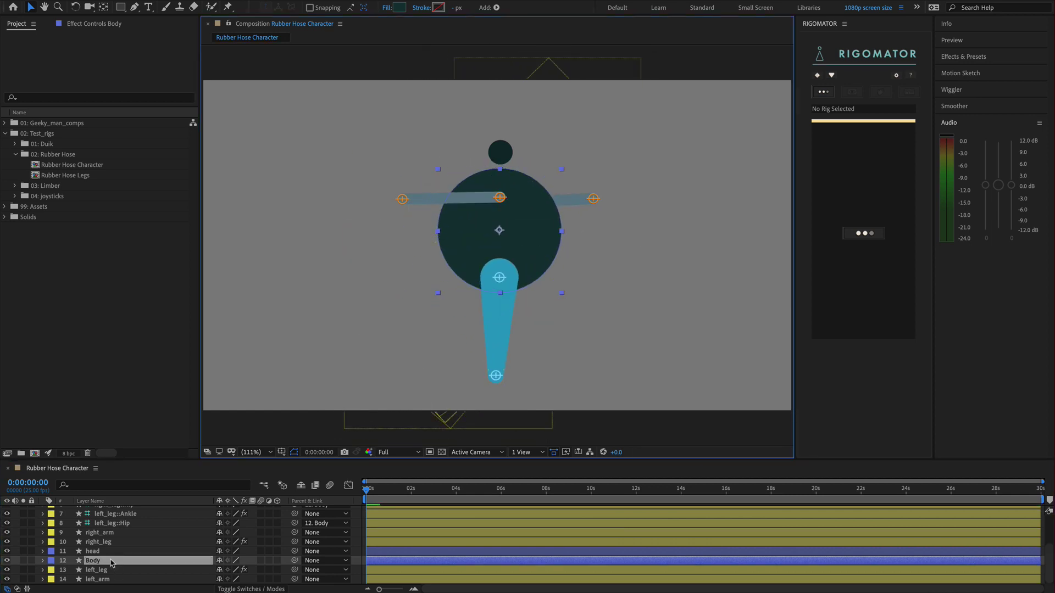
left_click(92, 551)
scroll(110, 563, "up", 5)
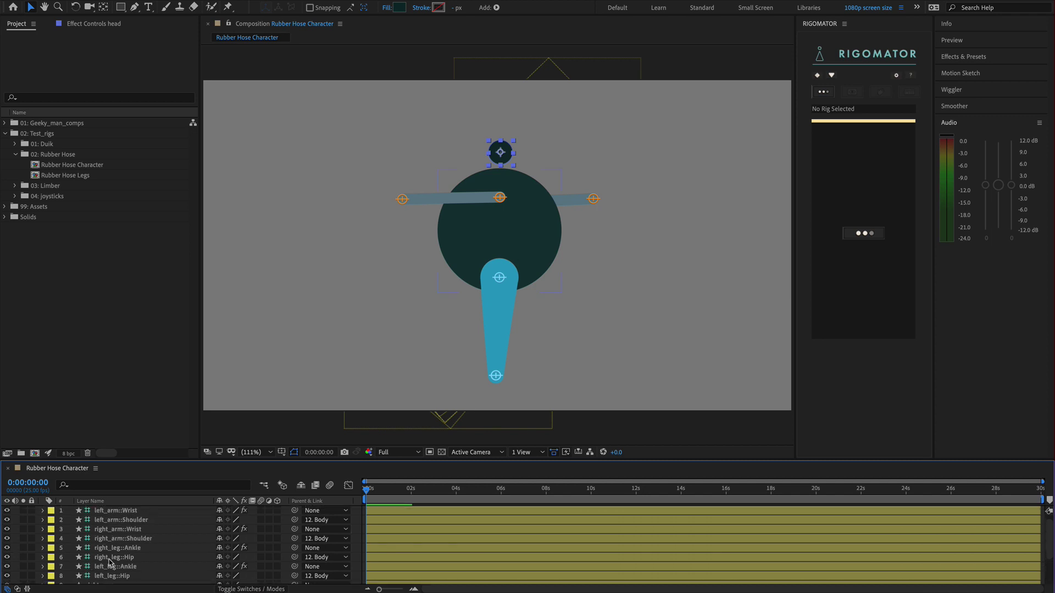
left_click(499, 330)
Add a null object named Body Base and move it onto the blue body shape
left_click(290, 313)
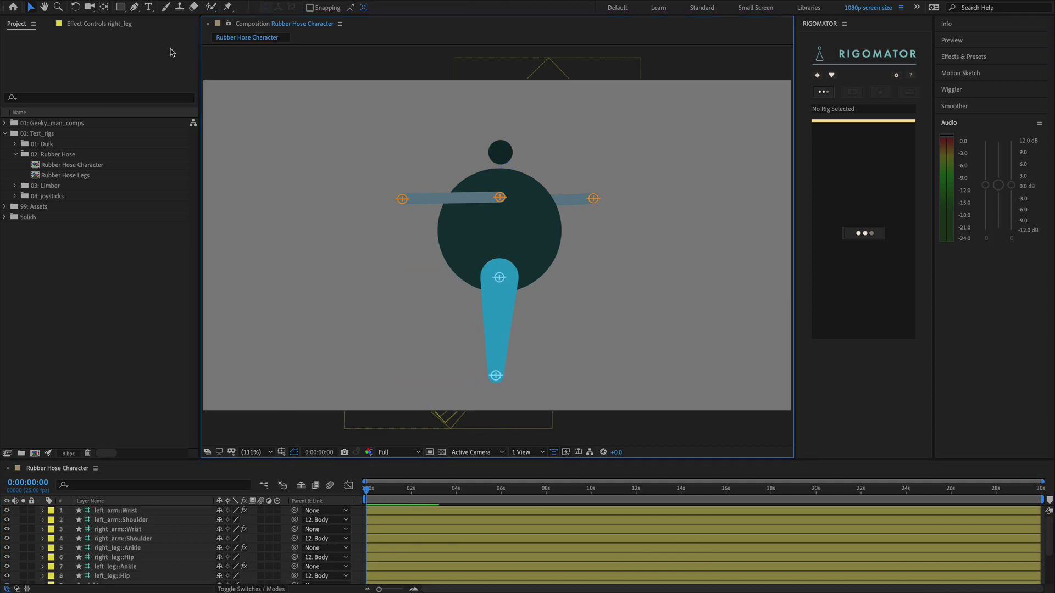
left_click(217, 2)
mouse_move(248, 1)
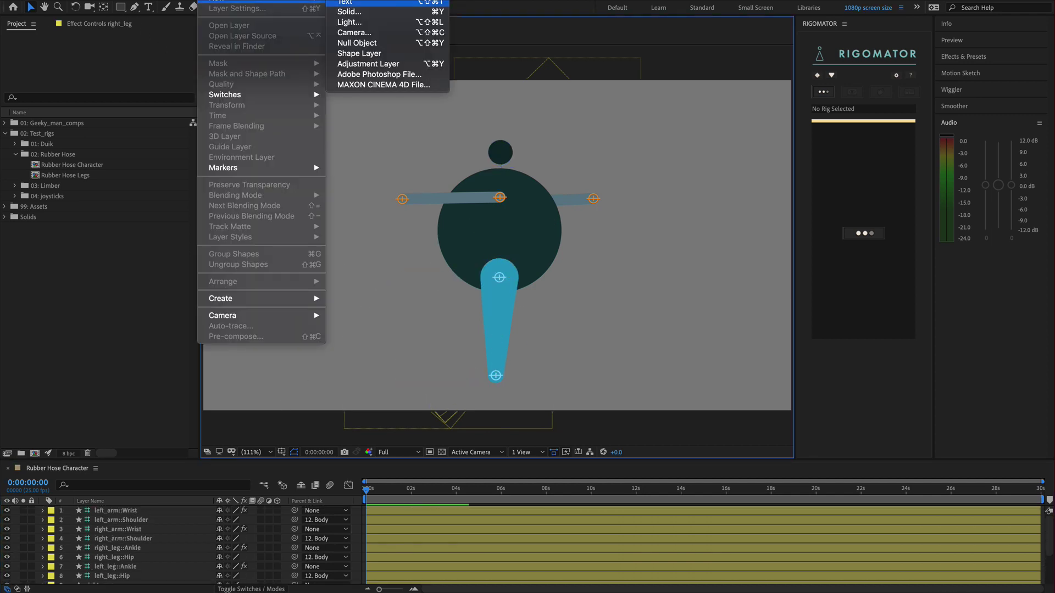
left_click(357, 43)
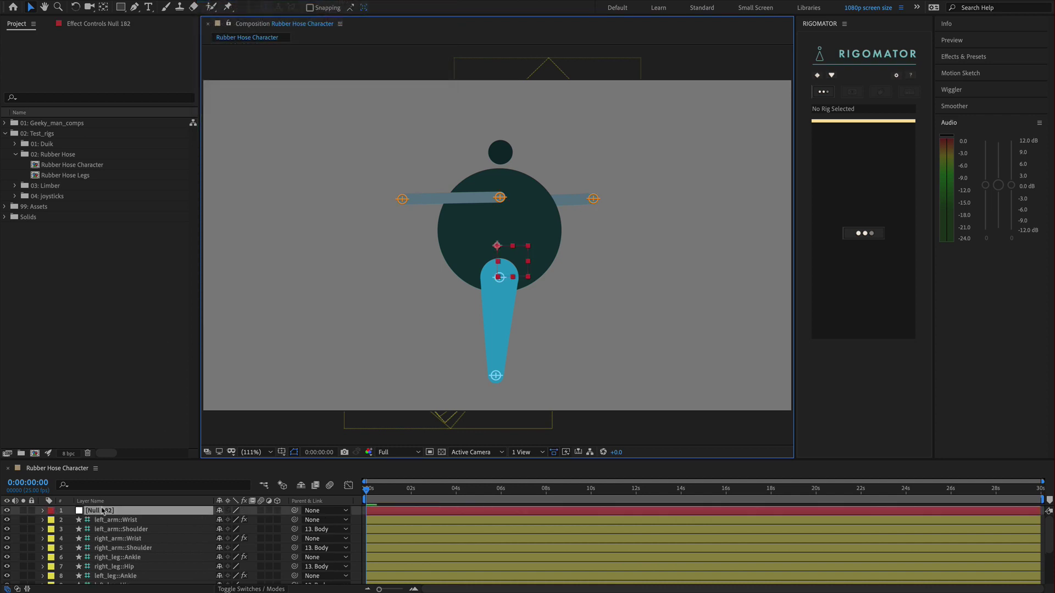
double_click(99, 511)
left_click(102, 502)
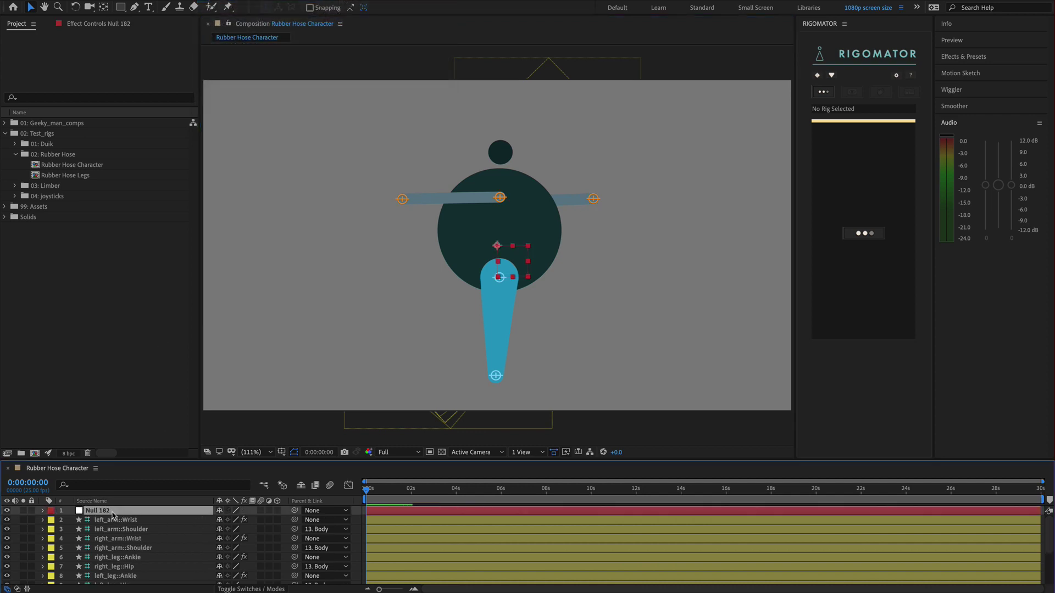
key("Return")
type("Body Base")
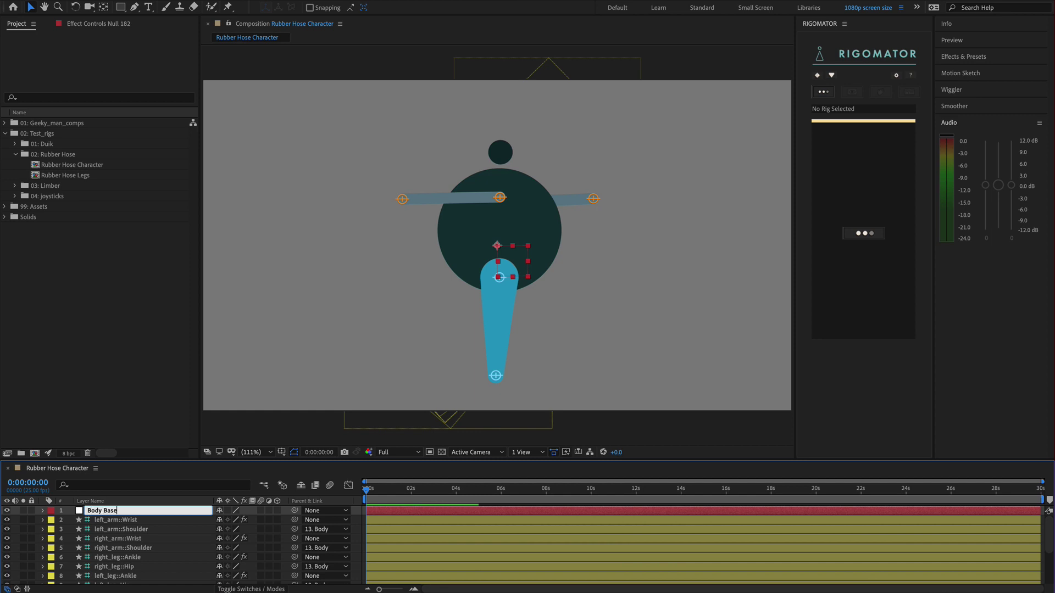
key("Return")
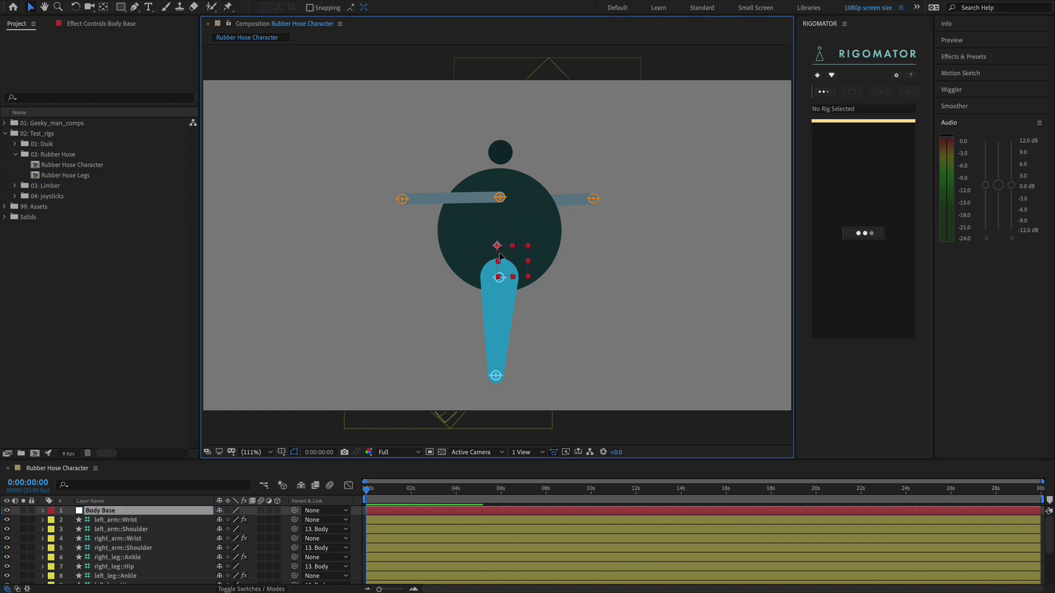
left_click_drag(497, 248, 500, 283)
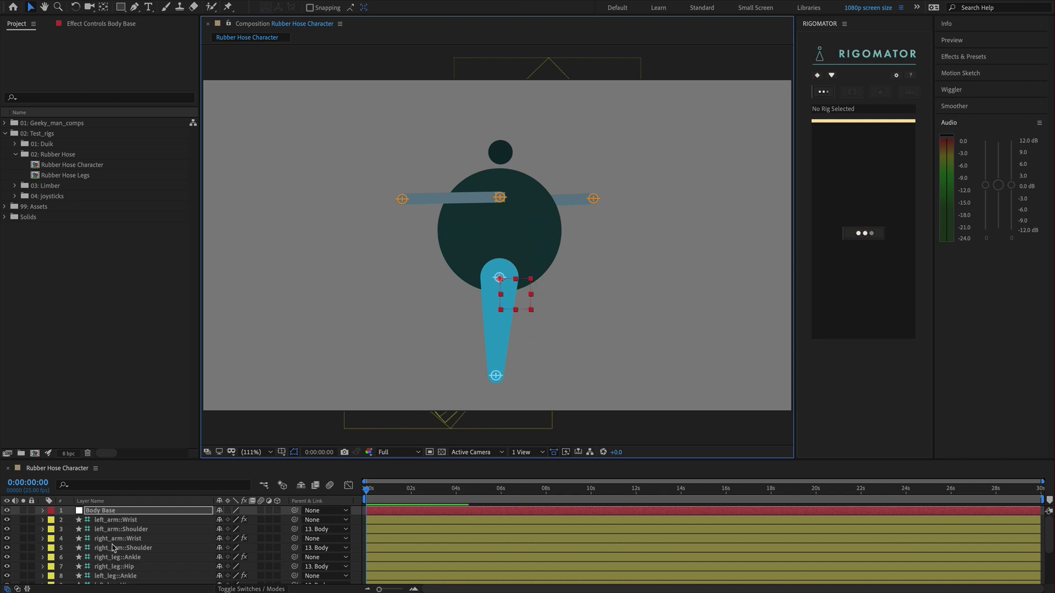
Set the Body Base null's scale to 40%
key("s")
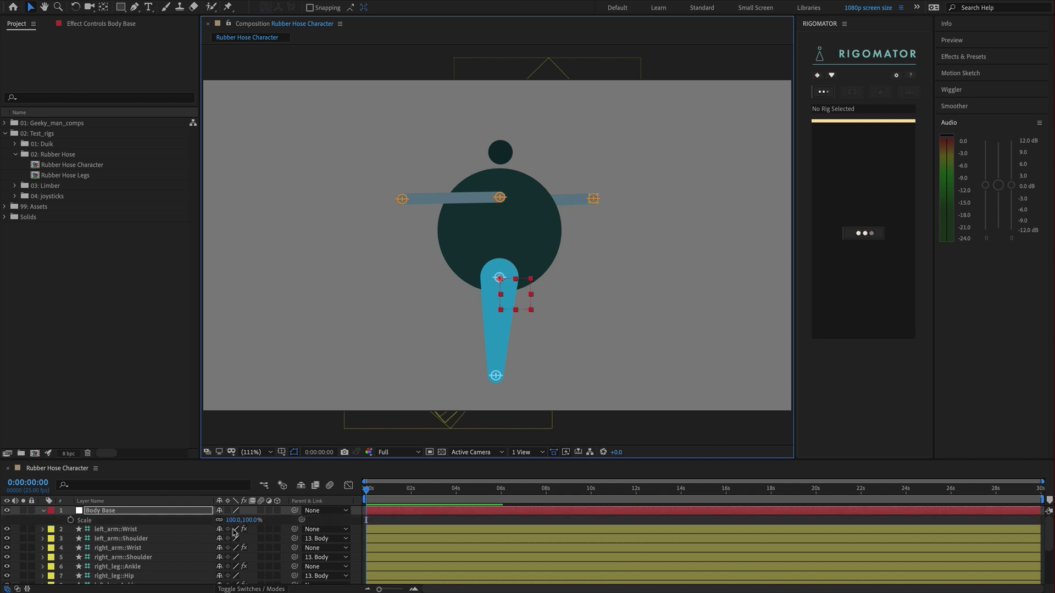
left_click(236, 520)
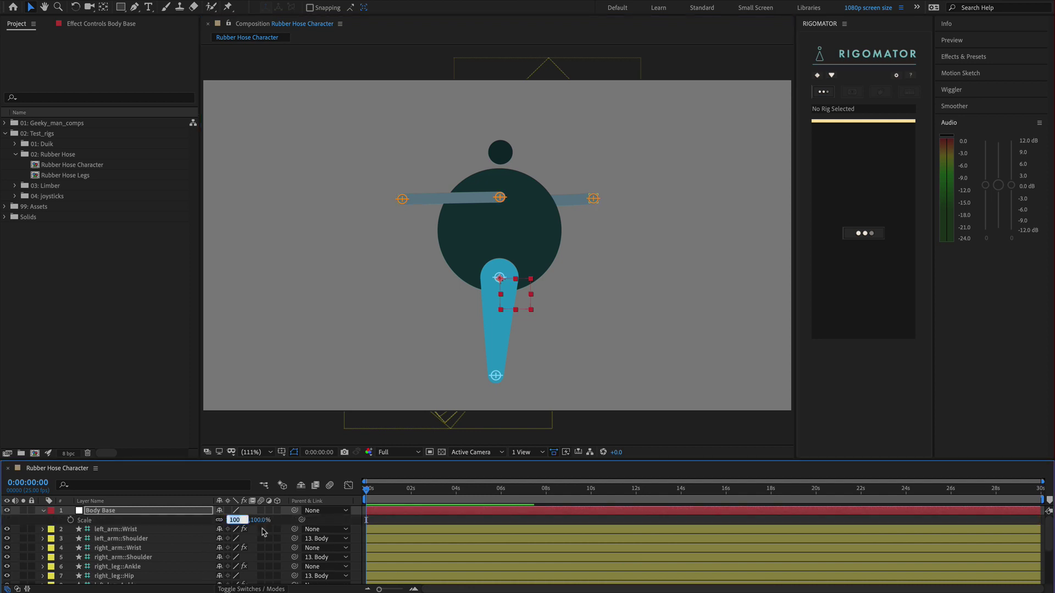
type("40")
key("Return")
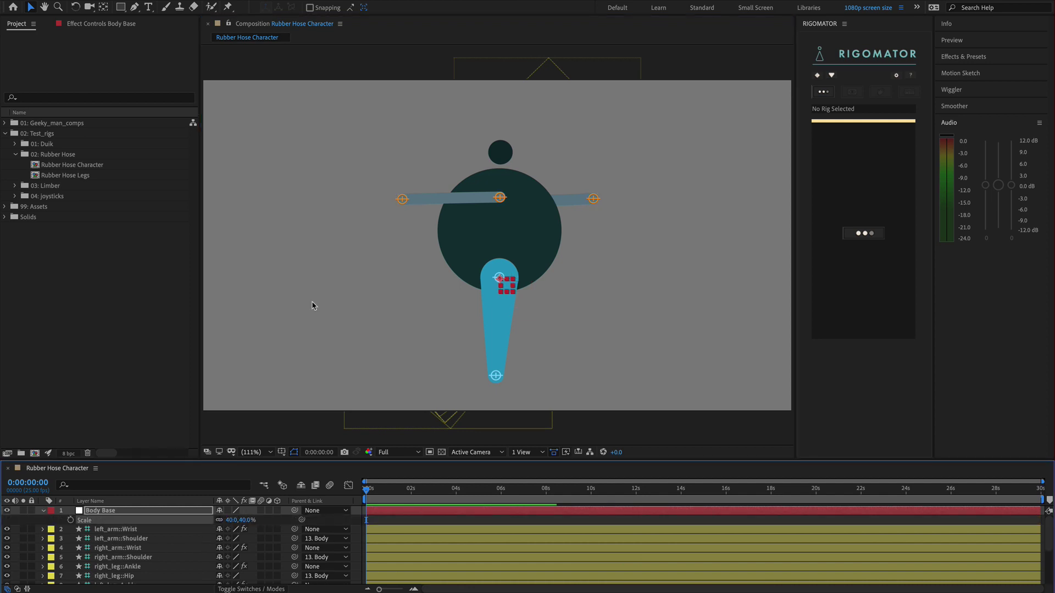
left_click(315, 307)
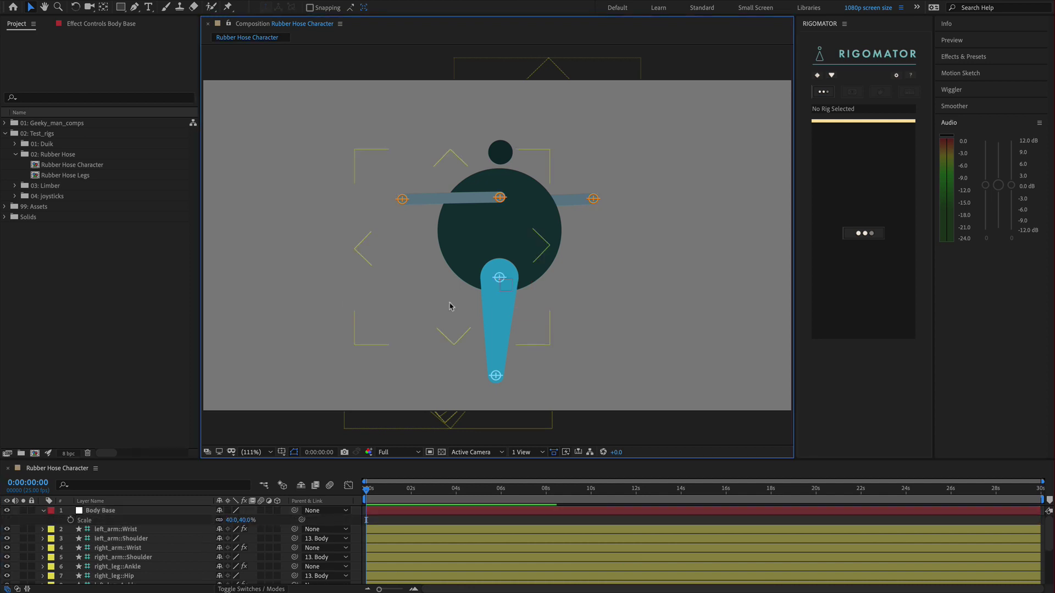
Change the Body Base label colour to brown
right_click(59, 511)
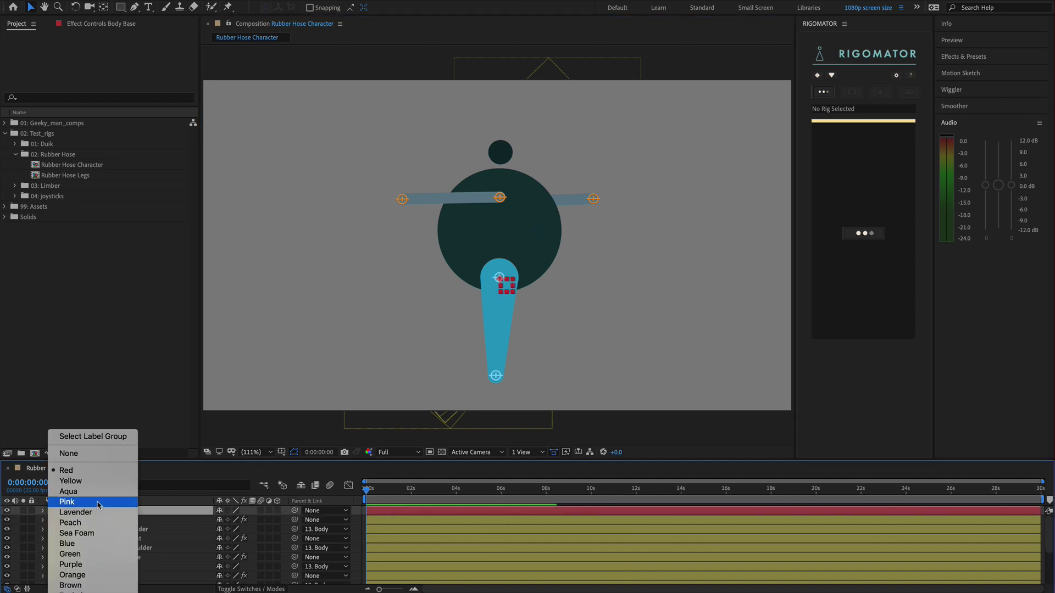
left_click(67, 544)
right_click(54, 515)
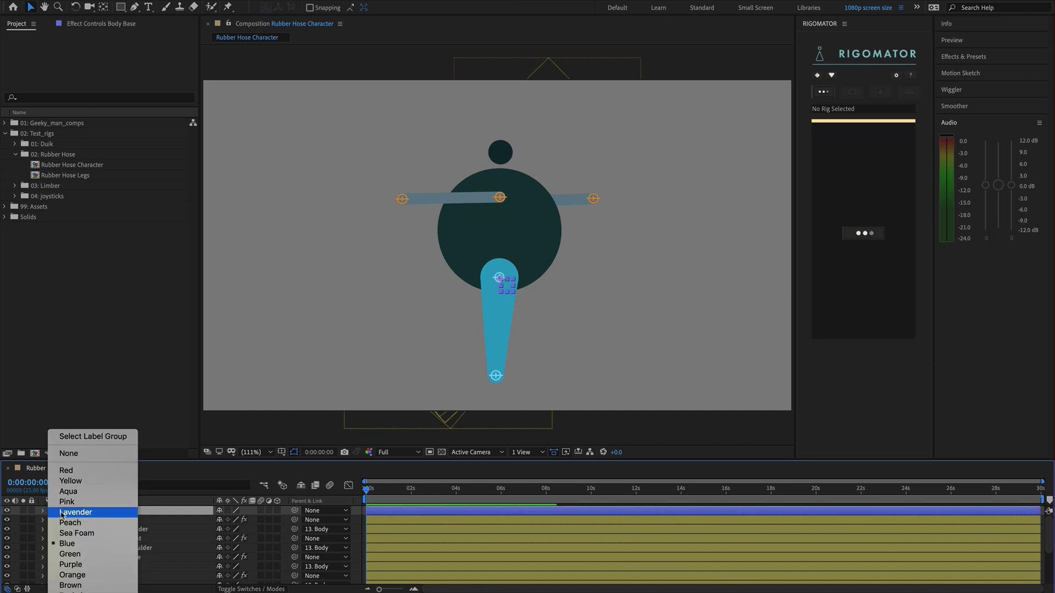
left_click(74, 586)
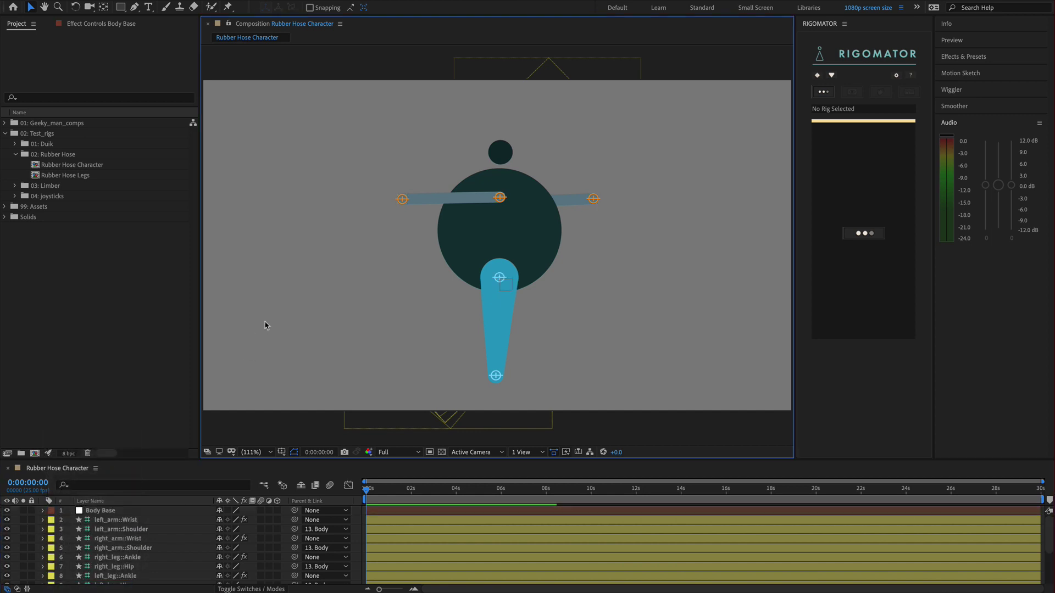
left_click(106, 511)
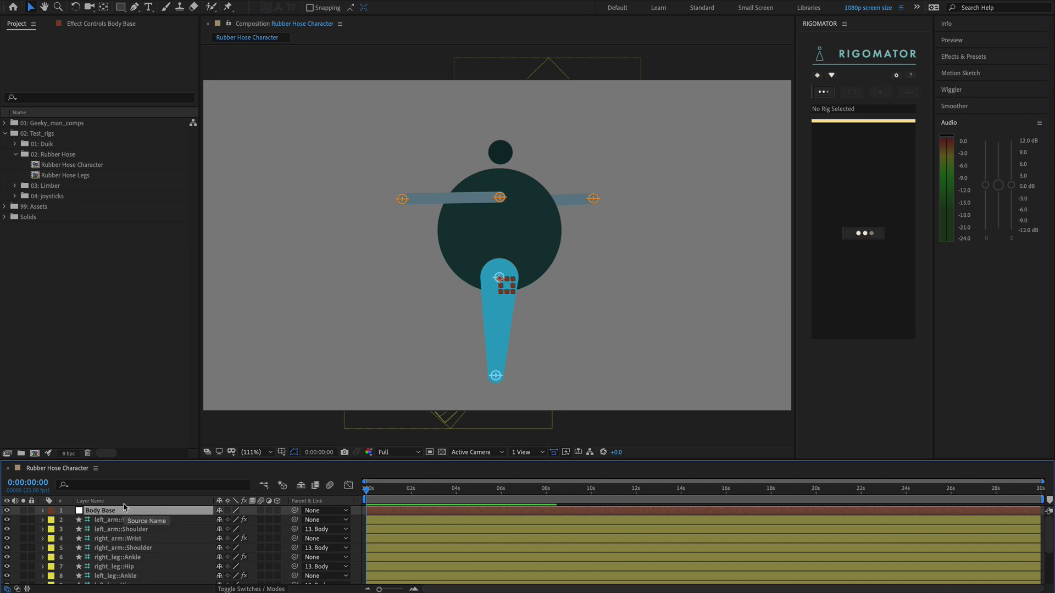
Duplicate Body Base into a mid-body Body Center null, and move a copy to shoulder height
key("ctrl+d")
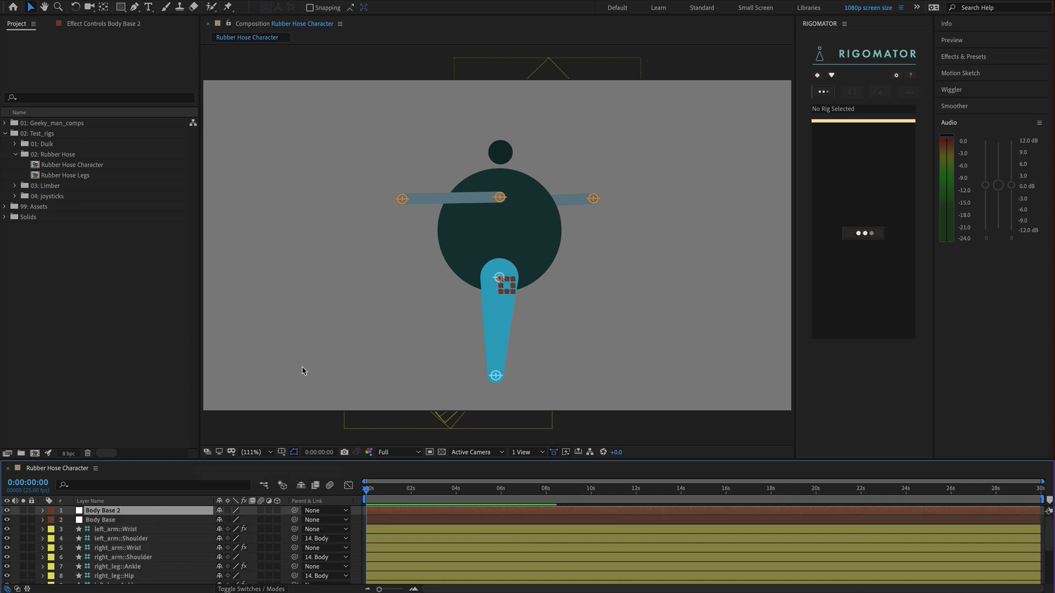
left_click_drag(503, 287, 504, 234)
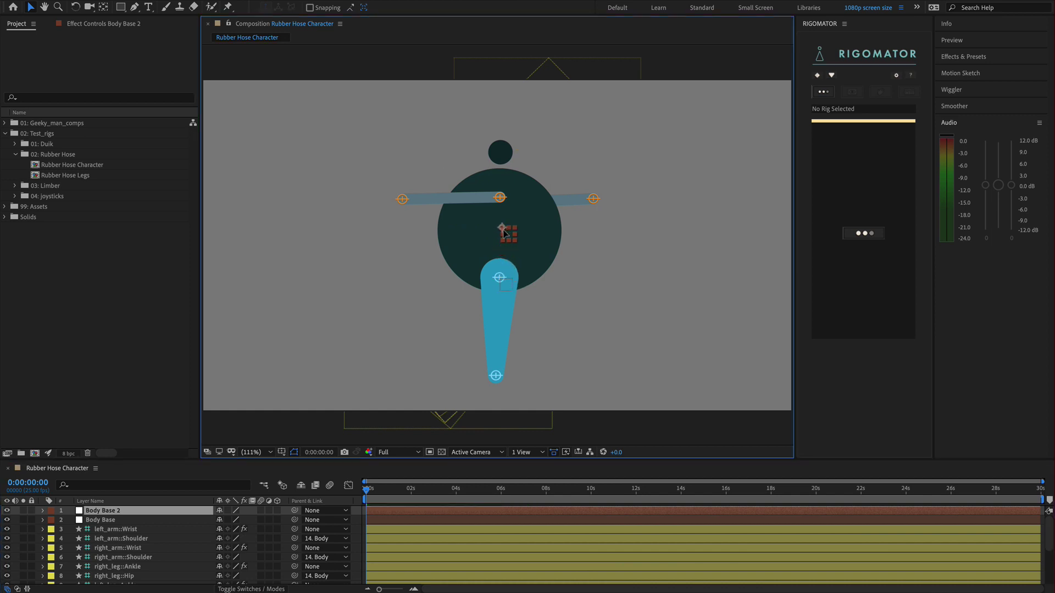
left_click(112, 511)
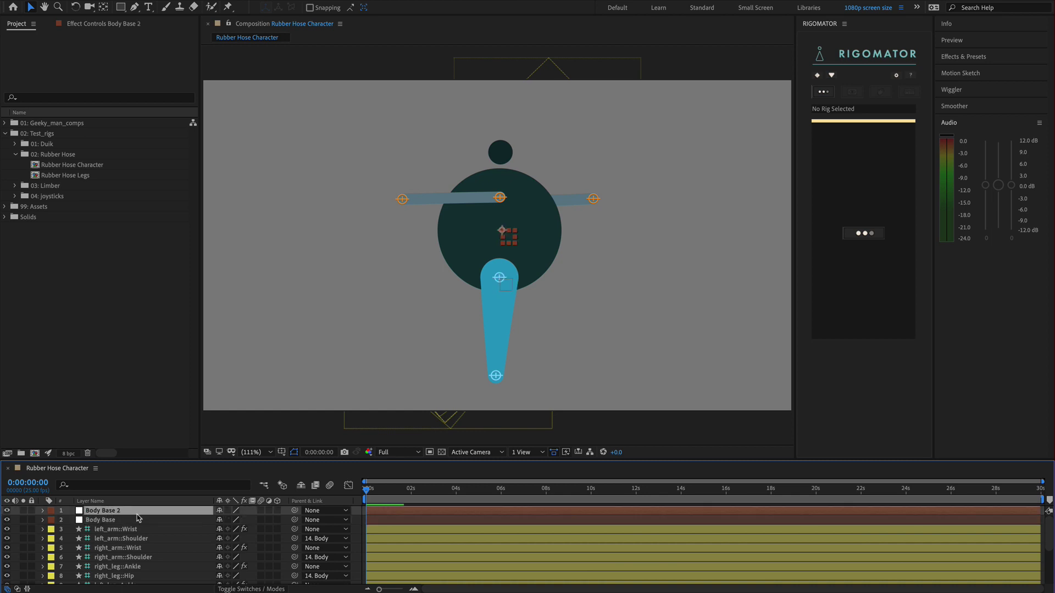
key("Return")
key("BackSpace")
key("BackSpace")
key("BackSpace")
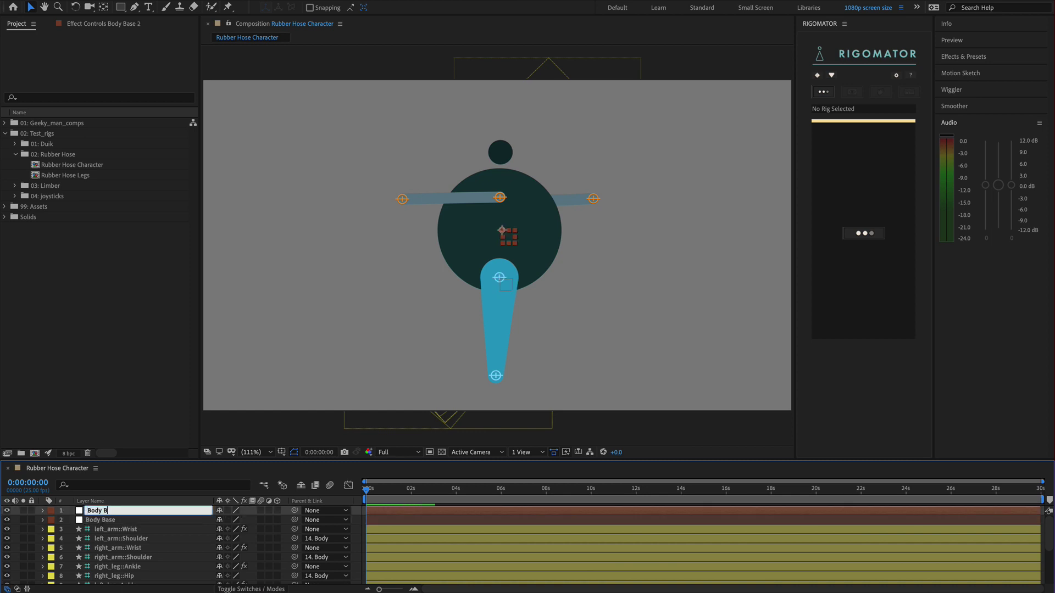
key("BackSpace")
type("Center")
key("Return")
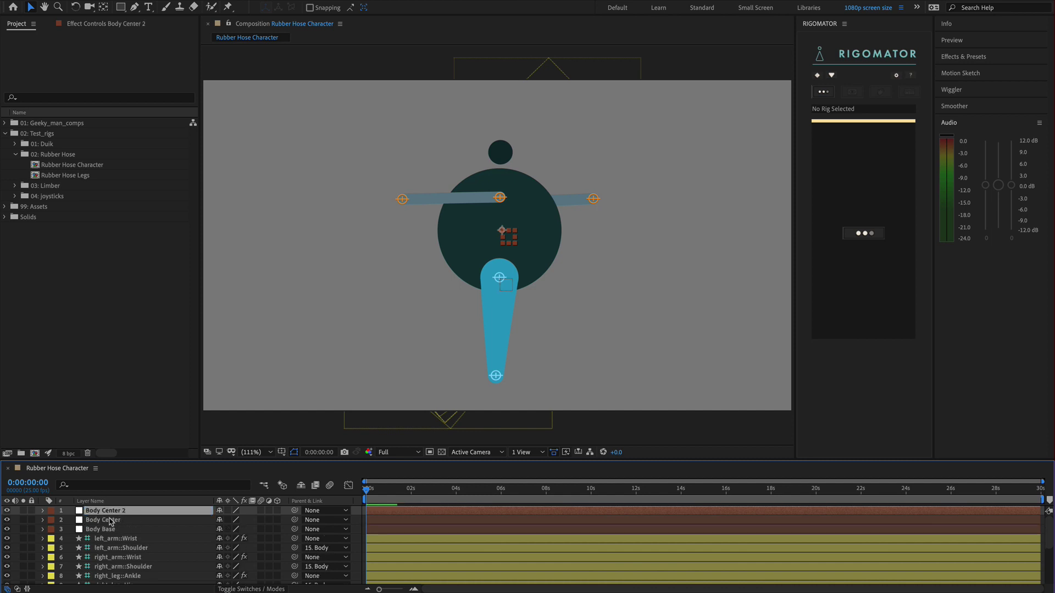
left_click_drag(503, 232, 503, 175)
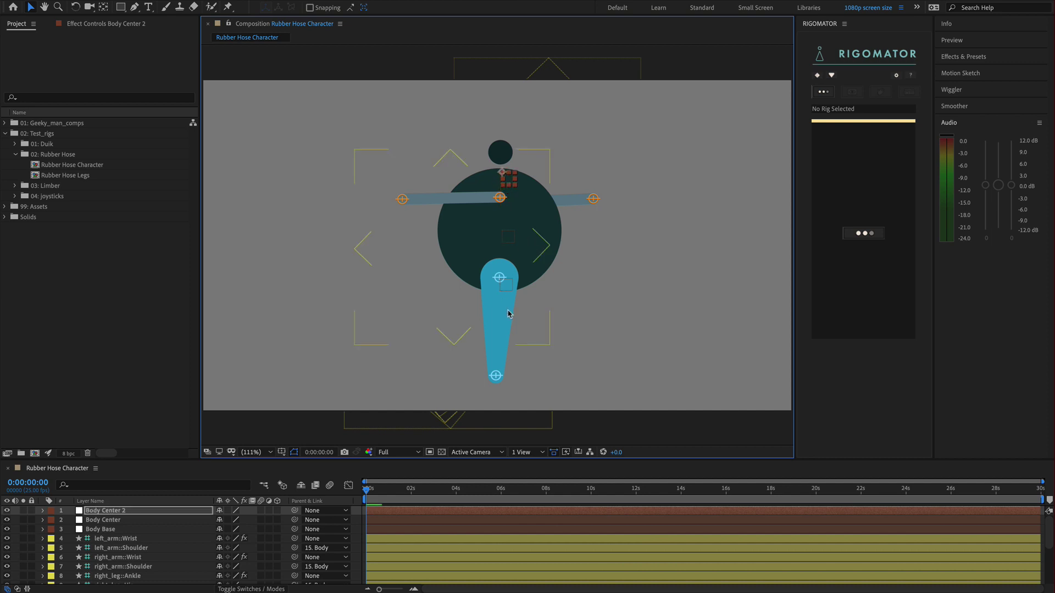
left_click(100, 511)
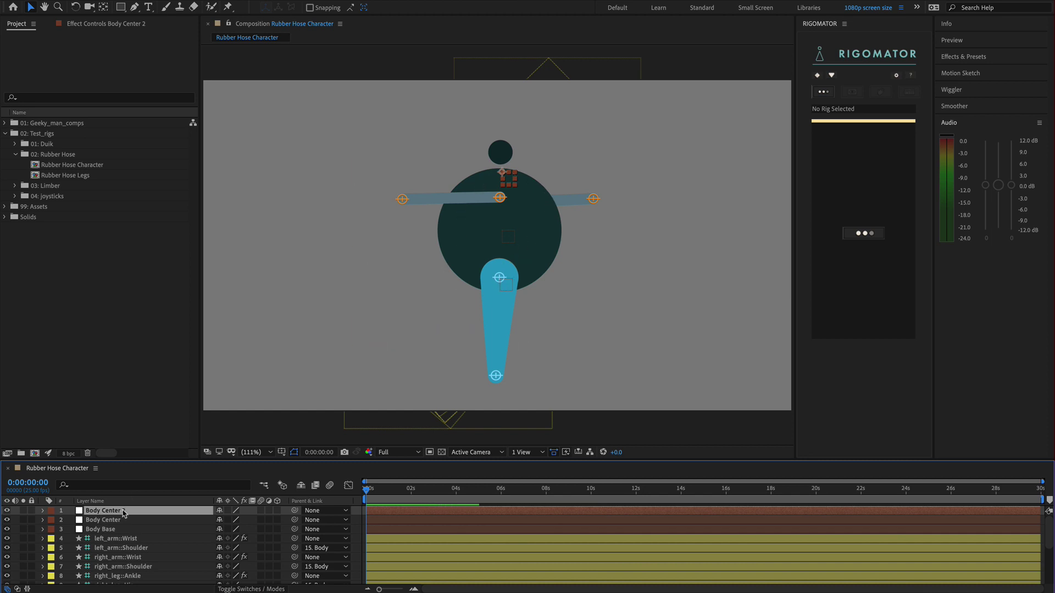
Rename the shoulder-height null Shoulders, then duplicate it and nudge the copy toward the neck
key("Return")
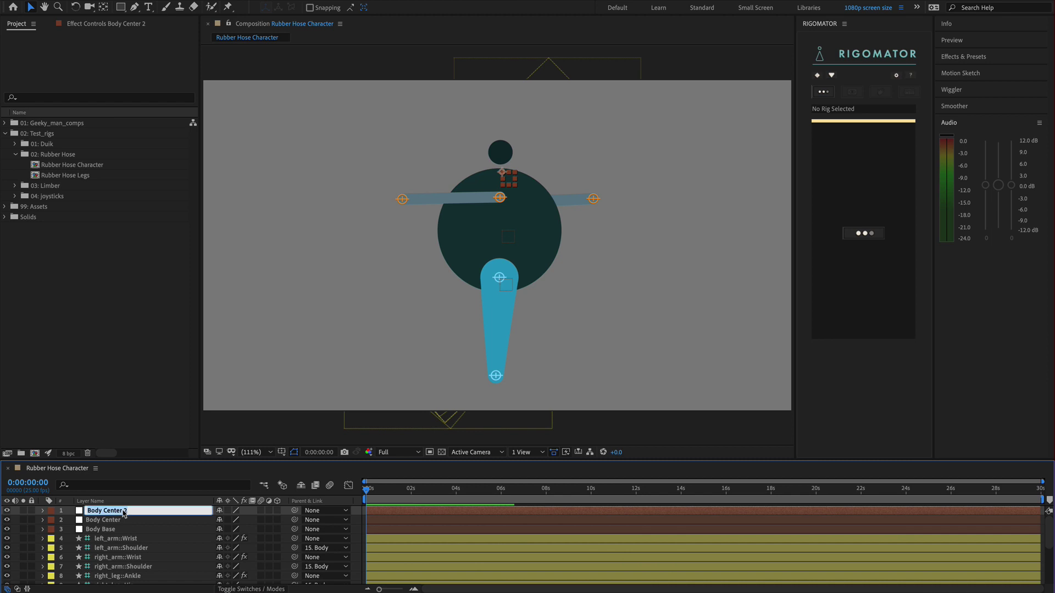
type("Shoulder")
type("s")
key("Return")
key("ctrl+d")
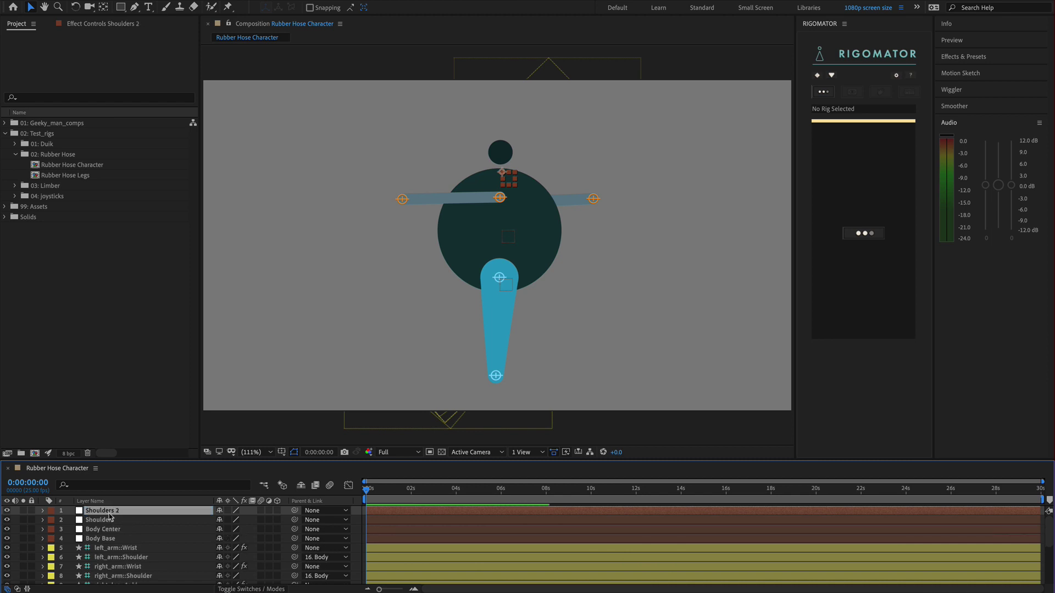
left_click_drag(502, 175, 502, 165)
Rename the copy Head Base, closing the accidentally opened layer viewer
key("Return")
key("KP_Enter")
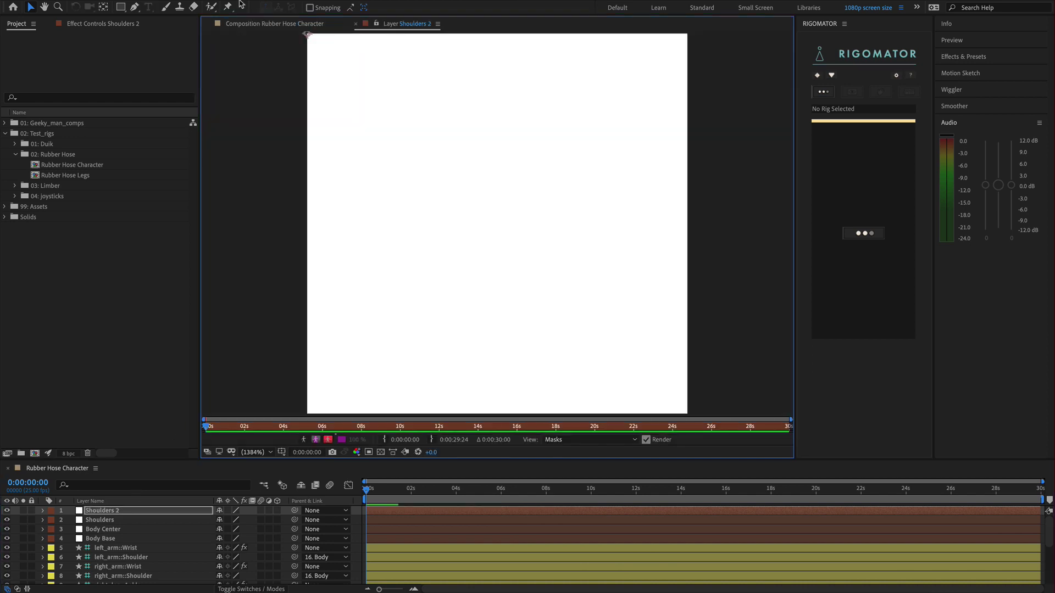
left_click(355, 23)
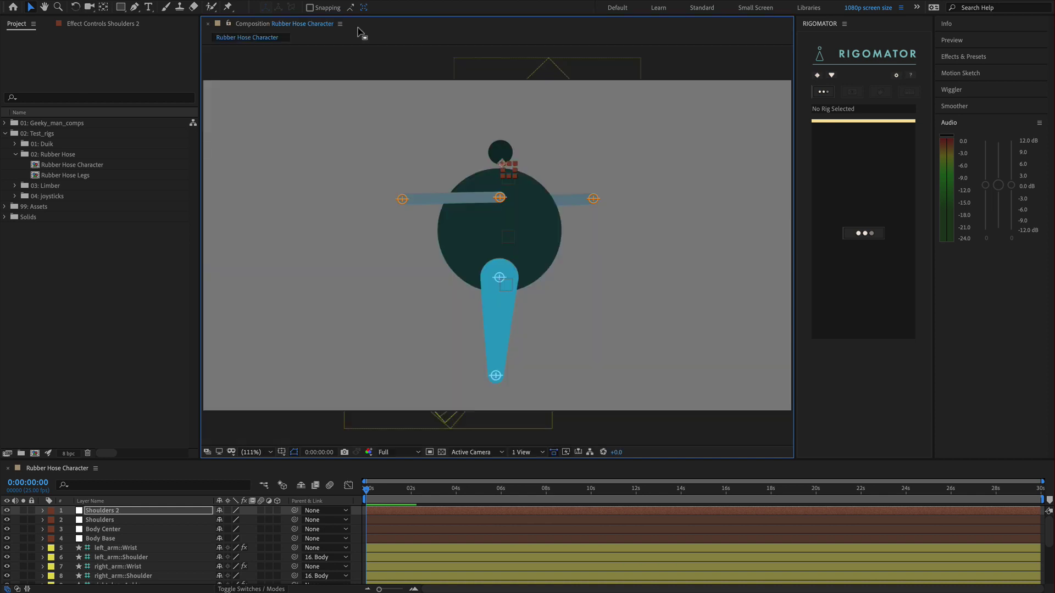
left_click(101, 519)
key("Return")
type("Head Base")
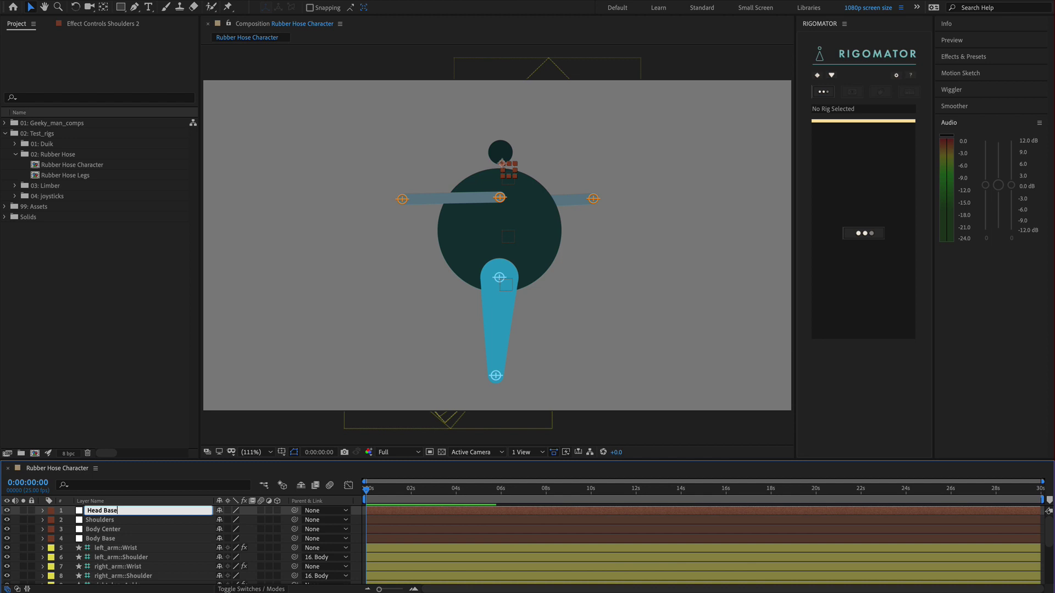
key("Return")
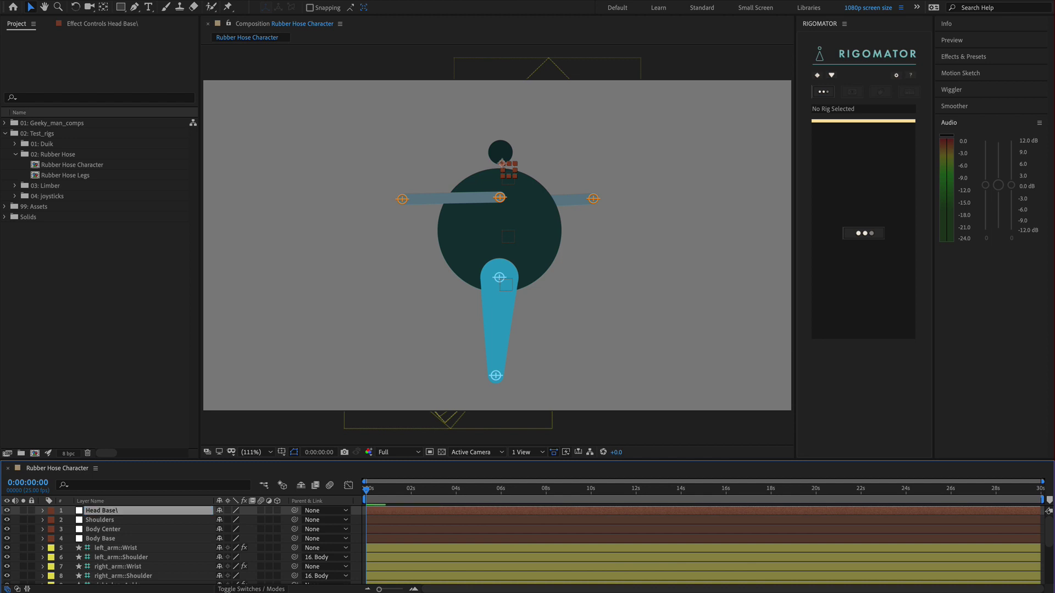
key("BackSpace")
key("Return")
Duplicate Head Base as Head Tip and move it to the top of the head
key("ctrl+d")
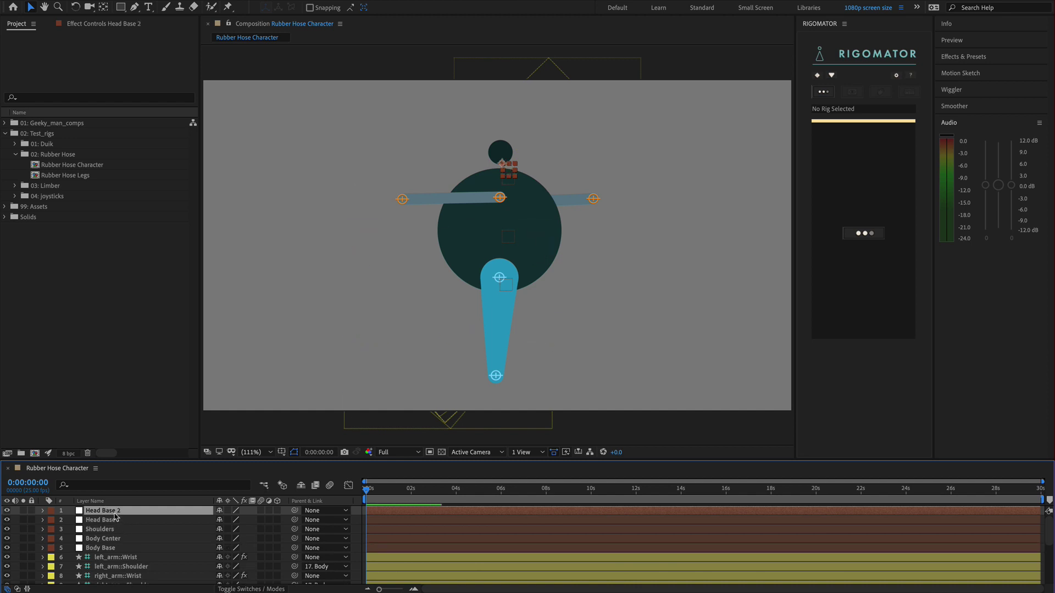
type("Head Tip")
key("Return")
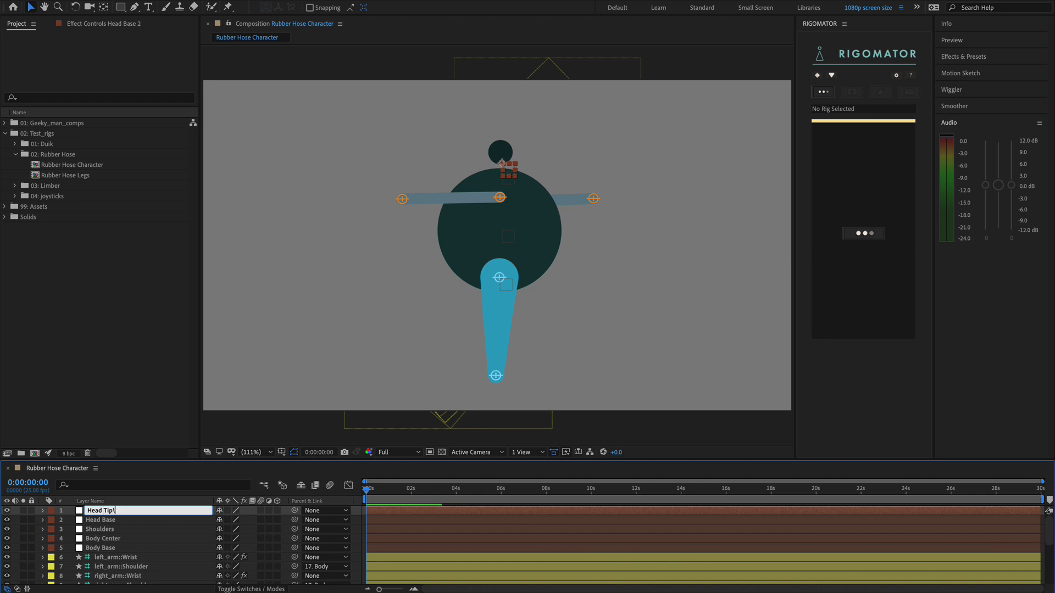
key("Return")
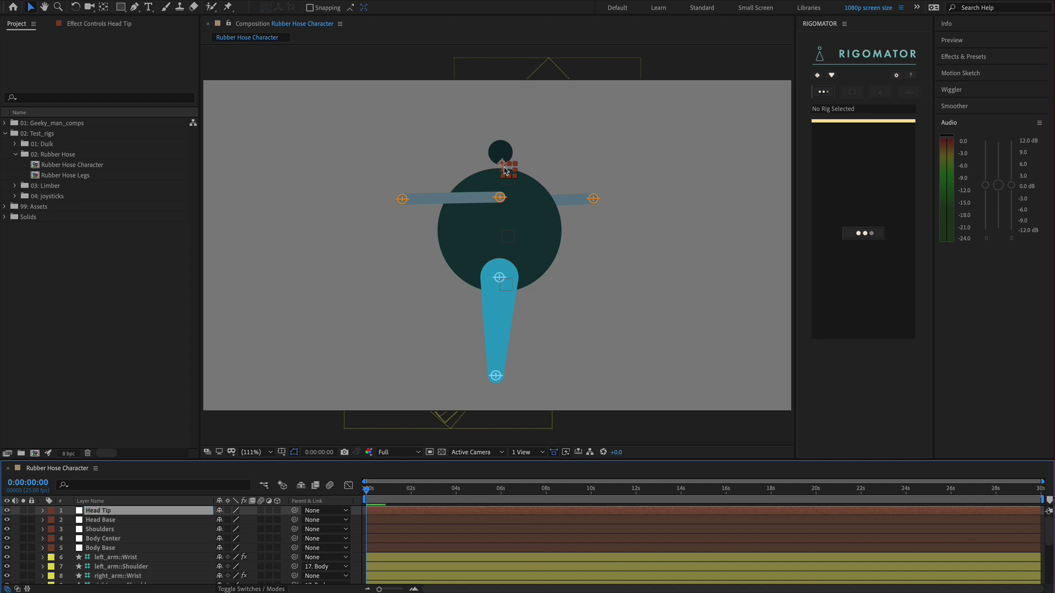
left_click_drag(504, 162, 507, 149)
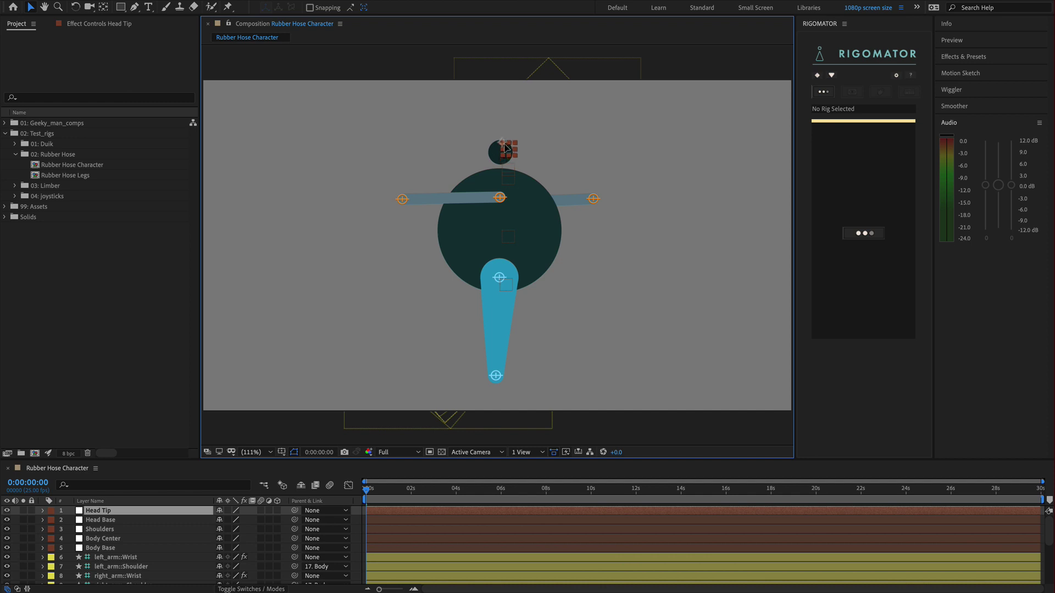
left_click(684, 173)
Fit the composition in the viewer and check the five nulls from Head Tip to Body Base
key("shift+/")
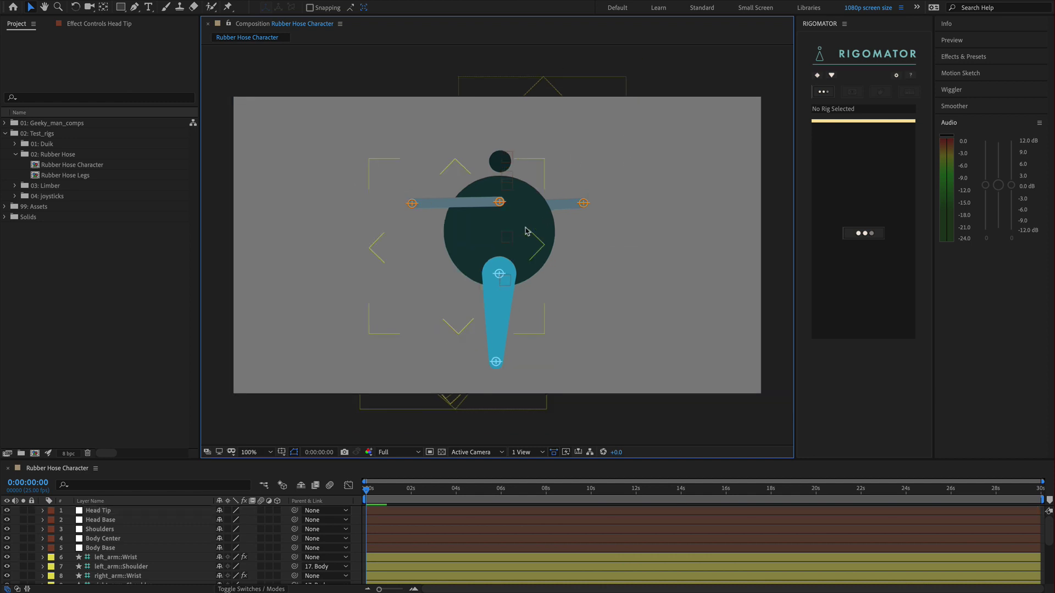
scroll(525, 231, "up", 1)
left_click(248, 451)
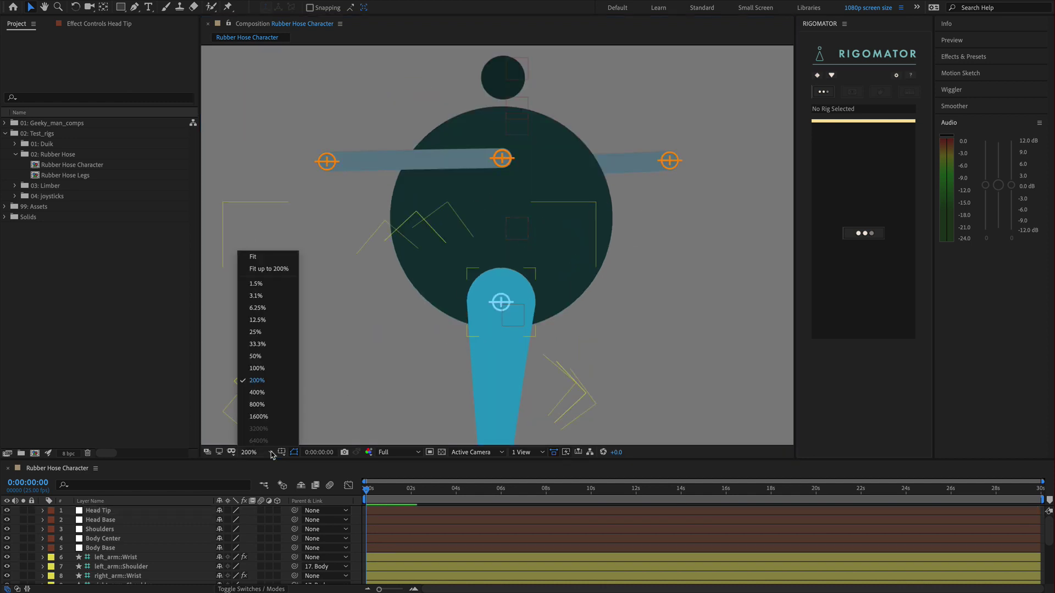
left_click(276, 256)
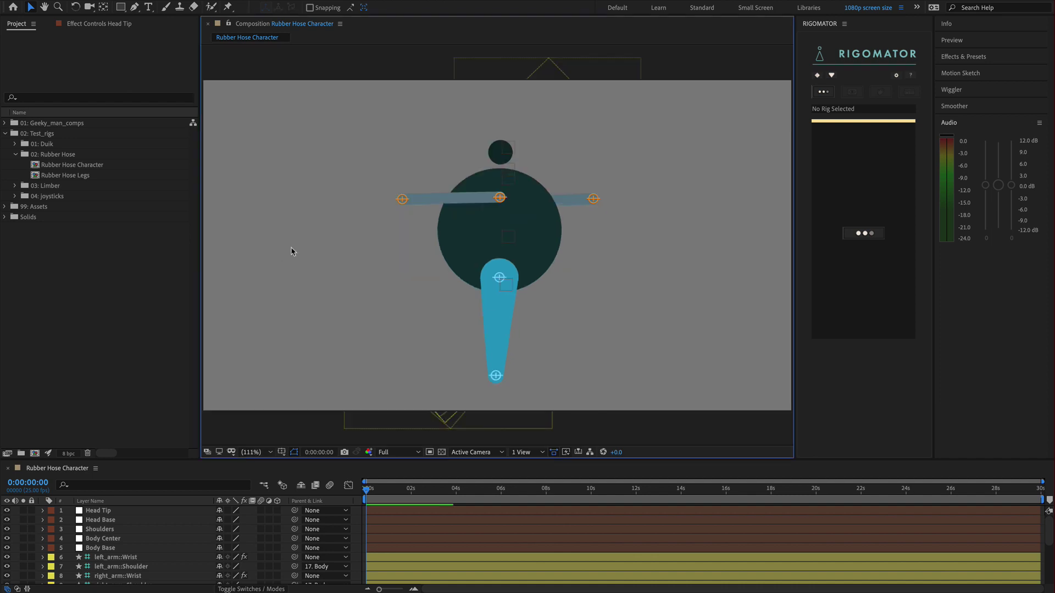
left_click(501, 151)
left_click(511, 173)
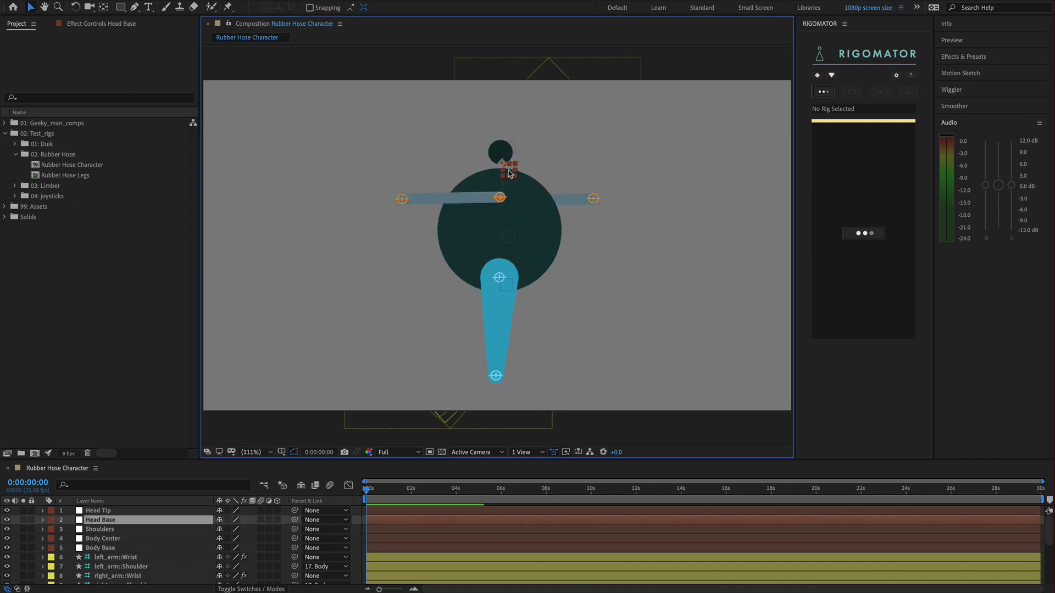
left_click(500, 199)
left_click(506, 235)
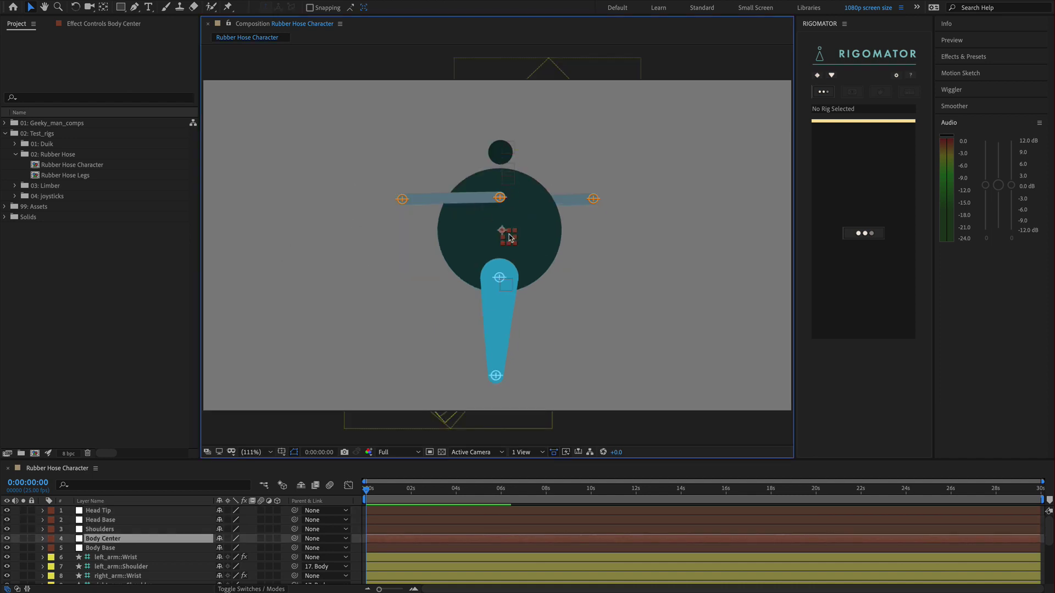
left_click(500, 278)
Parent the Body shape layer to Body Base and the head shape layer to Head Base
left_click(593, 346)
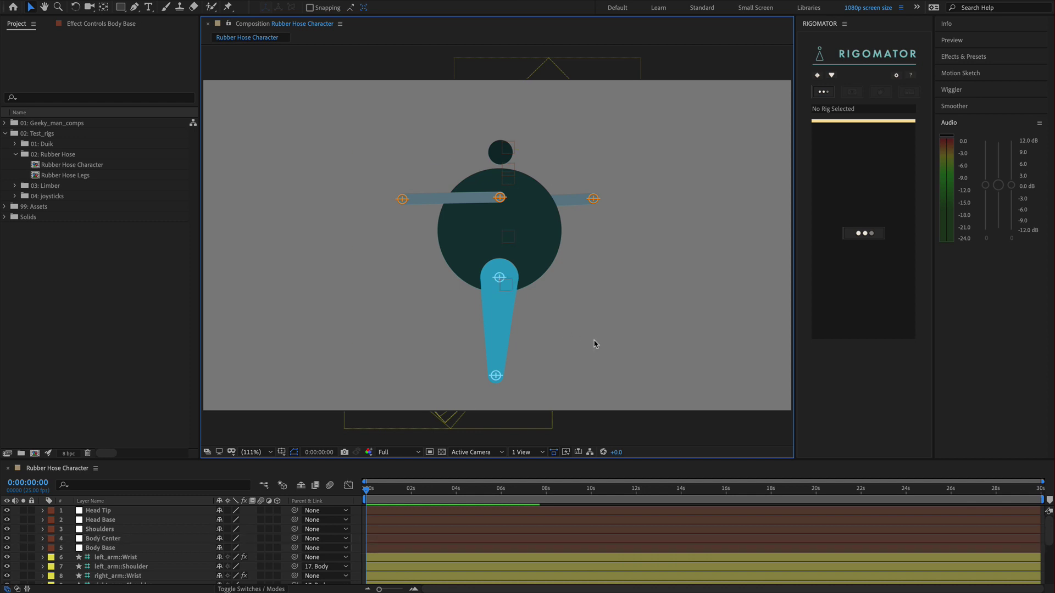
left_click(113, 548)
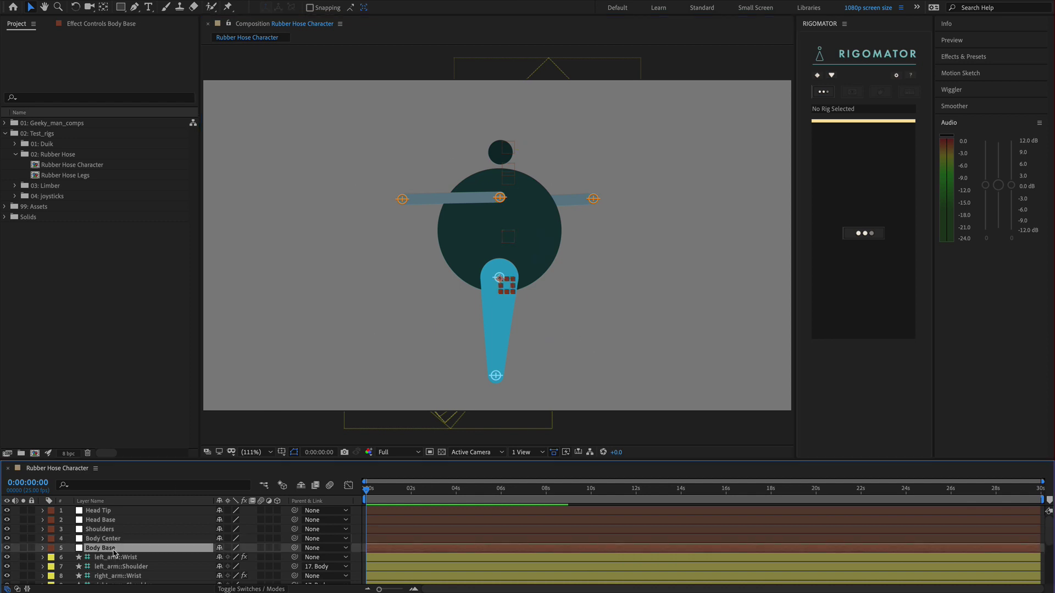
scroll(136, 556, "down", 5)
scroll(136, 556, "down", 5)
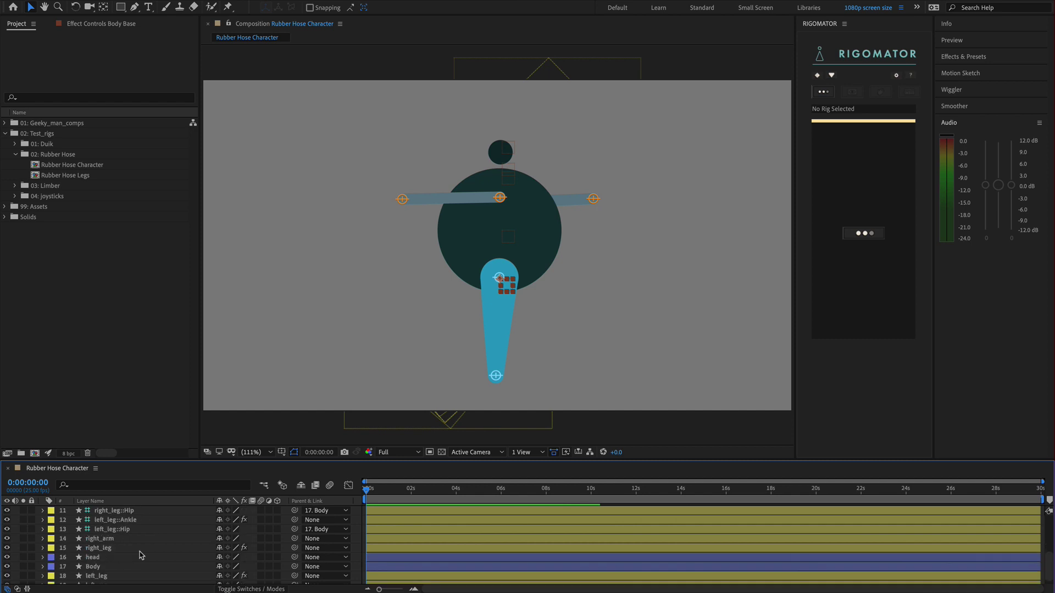
left_click(93, 567)
left_click_drag(299, 567, 167, 510)
scroll(136, 556, "down", 5)
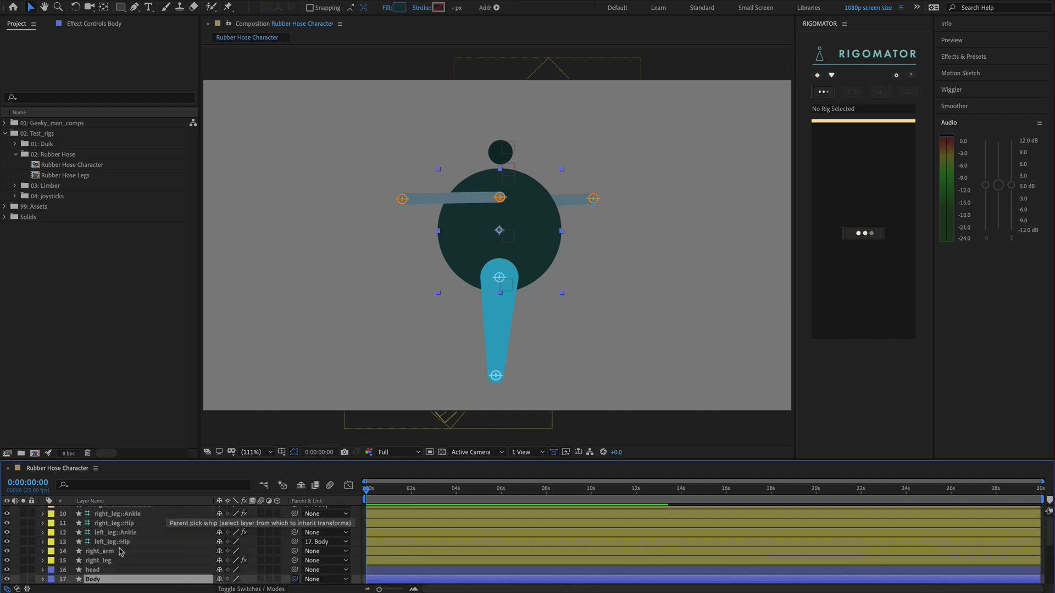
left_click(93, 569)
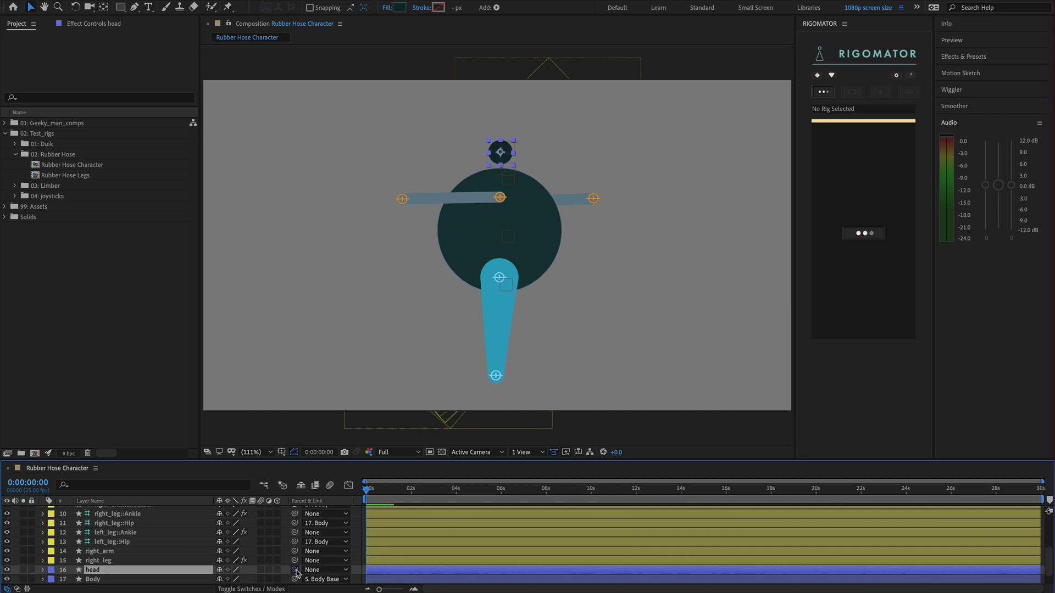
mouse_move(299, 571)
left_mouse_down()
mouse_move(133, 497)
mouse_move(133, 510)
left_mouse_up()
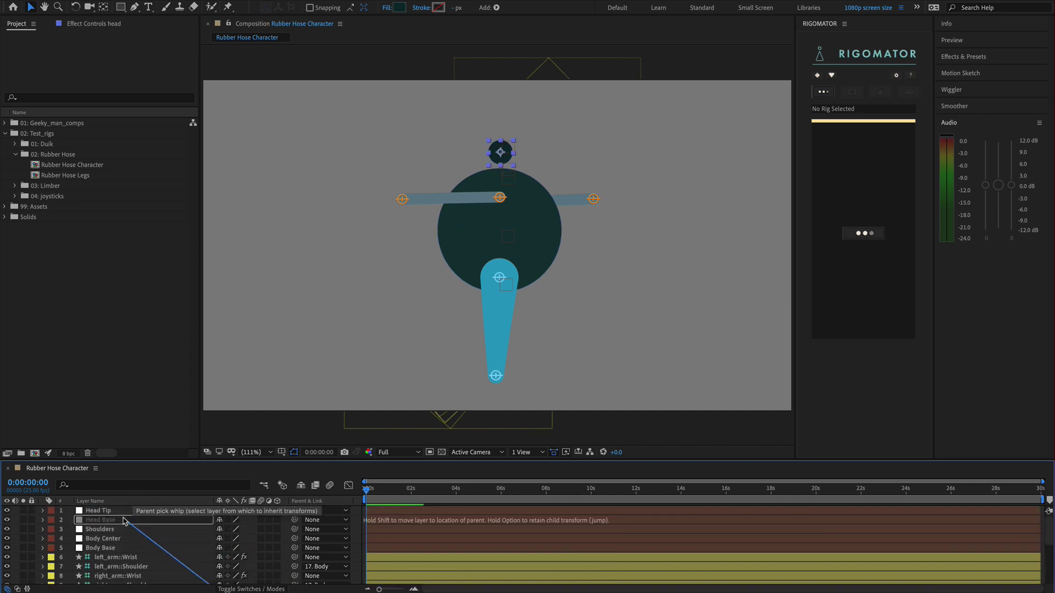
scroll(122, 555, "up", 5)
Test-rotate Body Base, then undo the rotation back to 0°
left_click(100, 547)
key("r")
left_click_drag(226, 558, 235, 558)
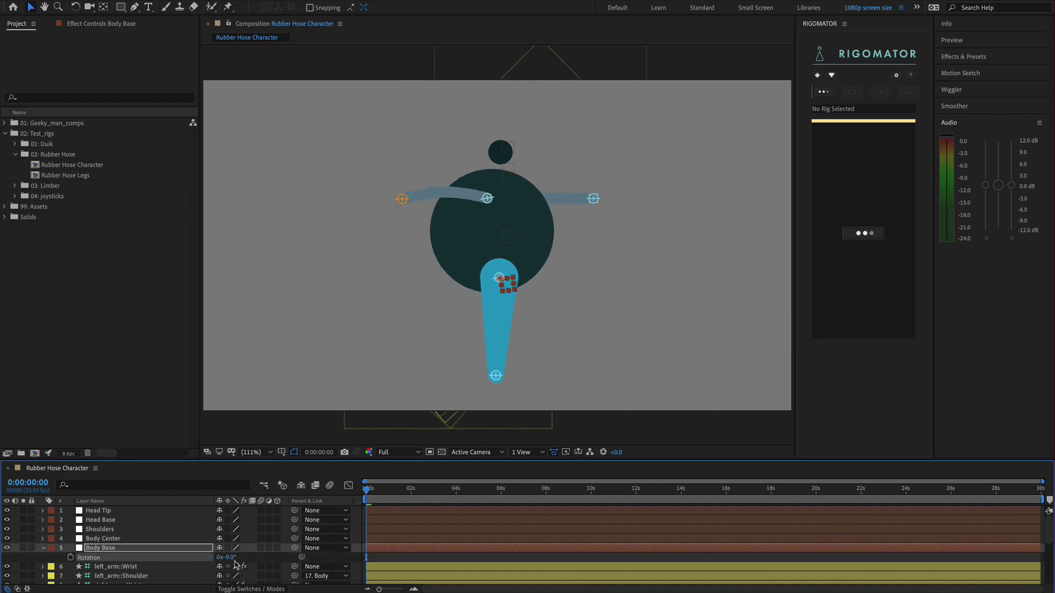
key("ctrl+z")
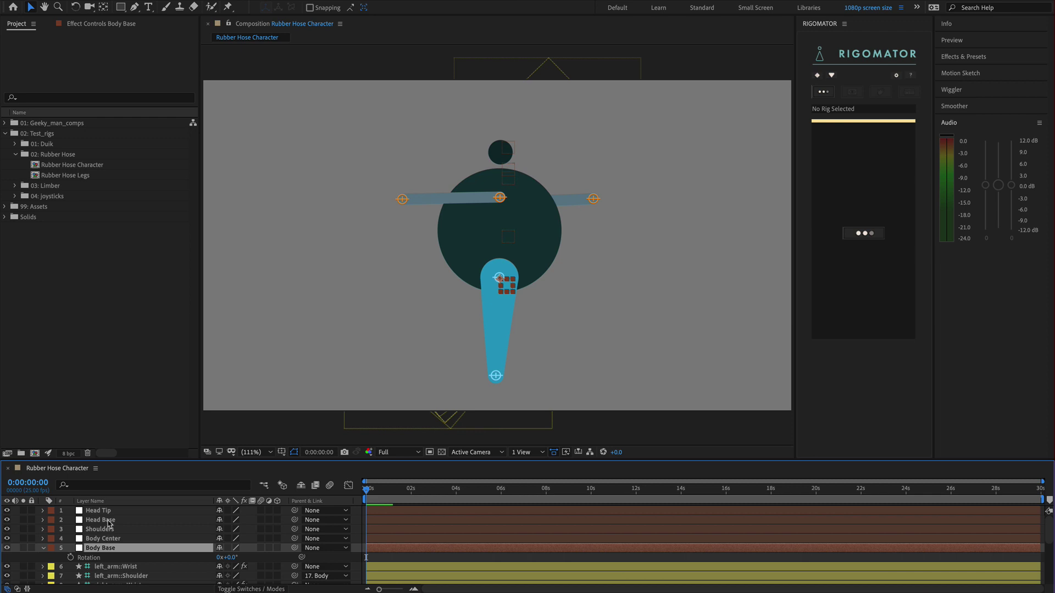
Parent Head Base to Shoulders, Shoulders to Body Center, and Body Center to Body Base
left_click(109, 521)
left_click_drag(295, 521, 133, 530)
left_click(108, 529)
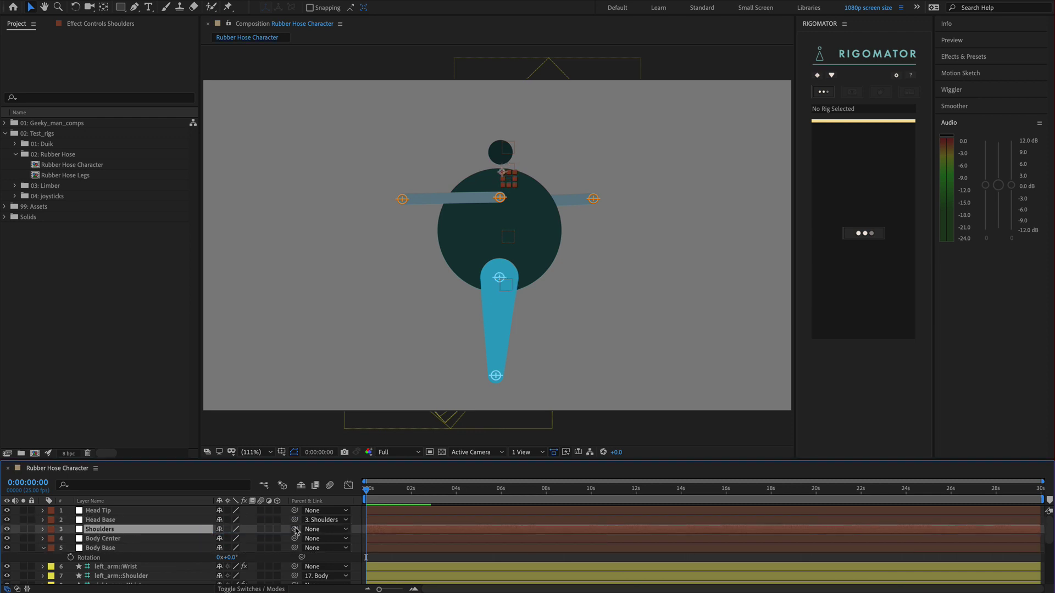
left_click_drag(294, 529, 129, 541)
left_click(103, 538)
left_click_drag(294, 538, 138, 549)
Test-rotate Body Base, Body Center and Shoulders, then reset the rotations to zero
left_click(99, 548)
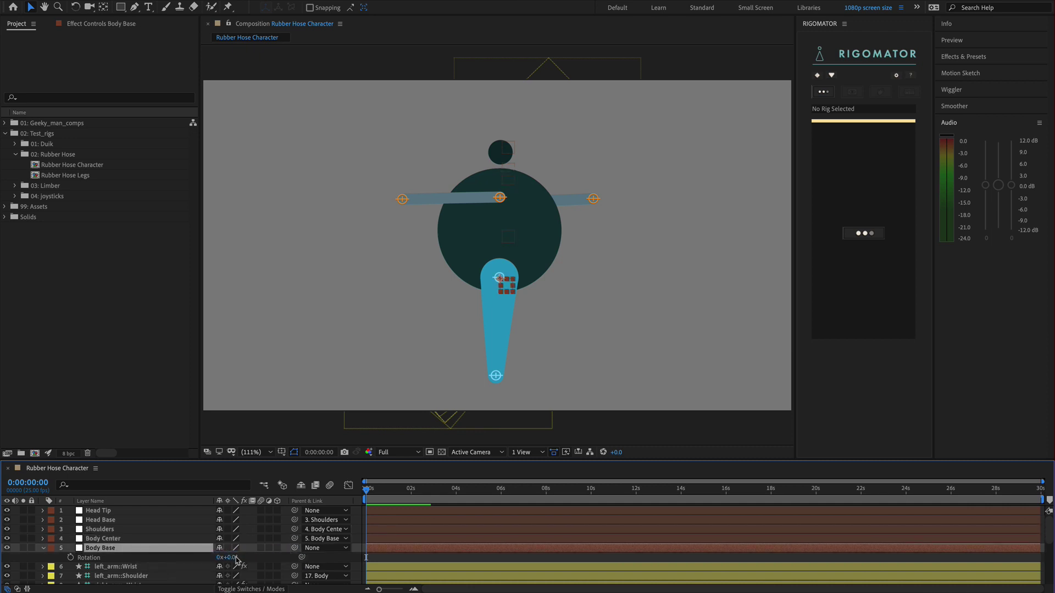
left_click_drag(227, 558, 236, 557)
left_click(131, 538)
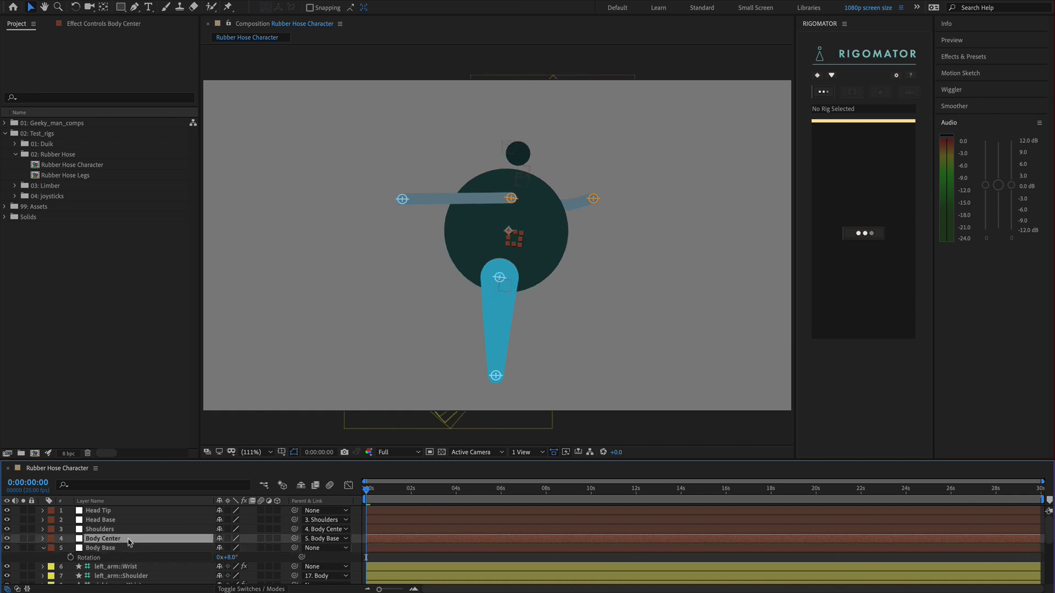
key("r")
left_click_drag(225, 548, 236, 550)
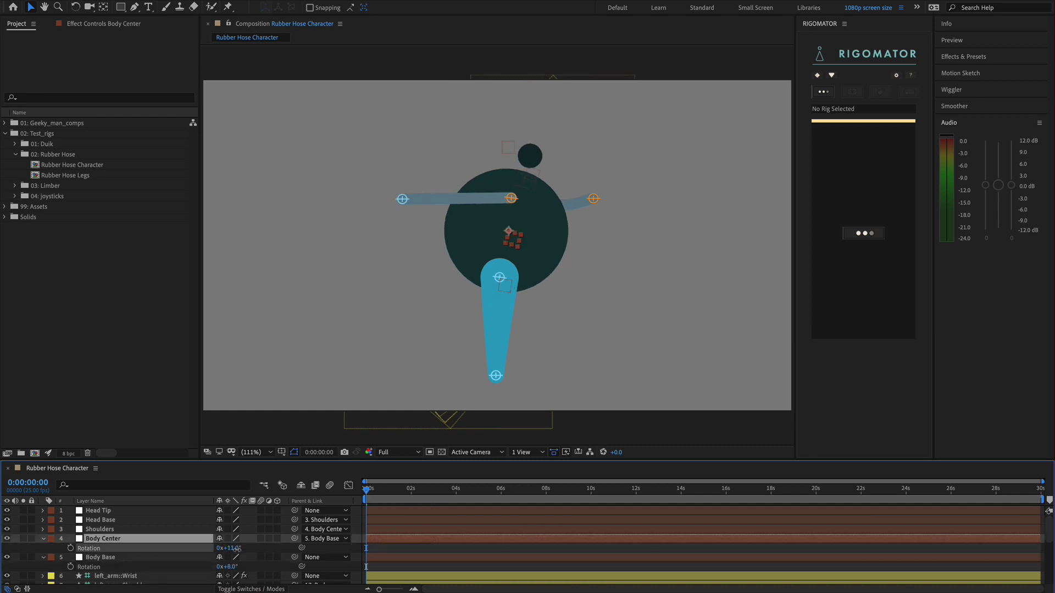
left_click(116, 530)
key("r")
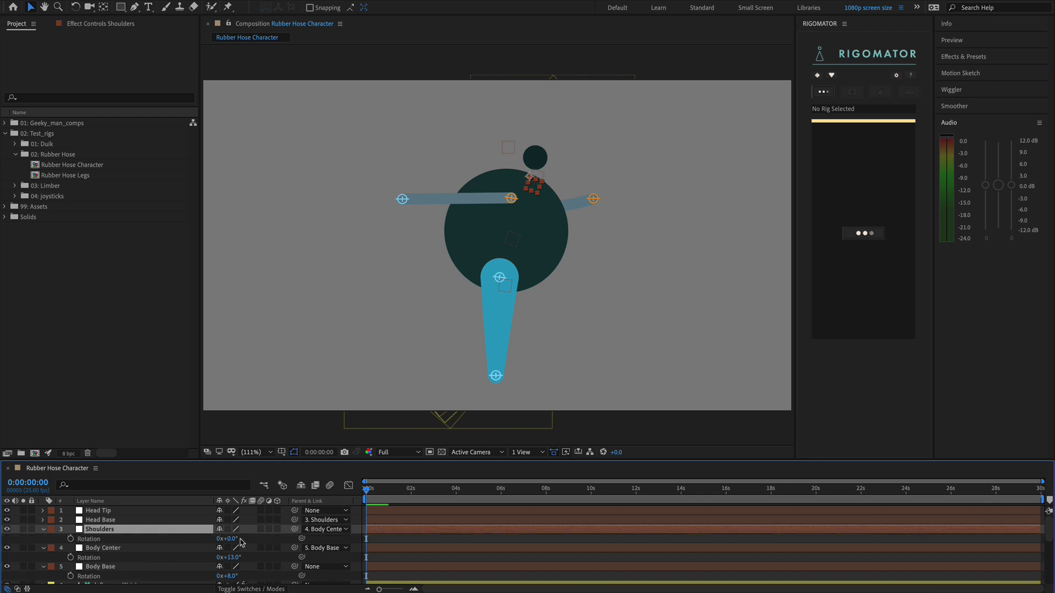
left_click_drag(235, 538, 248, 539)
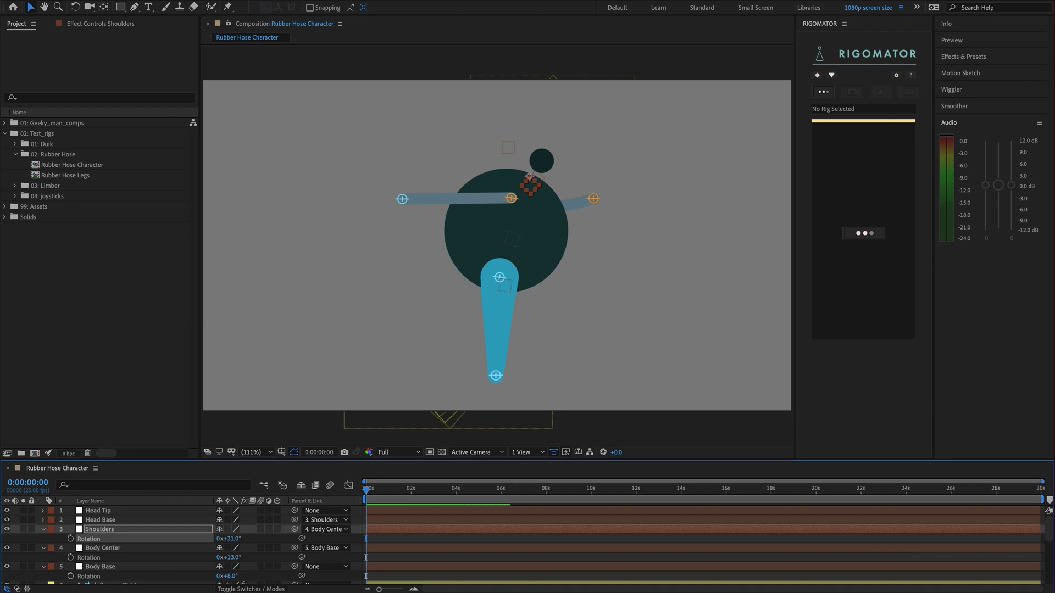
key("ctrl+Down")
key("ctrl+Down")
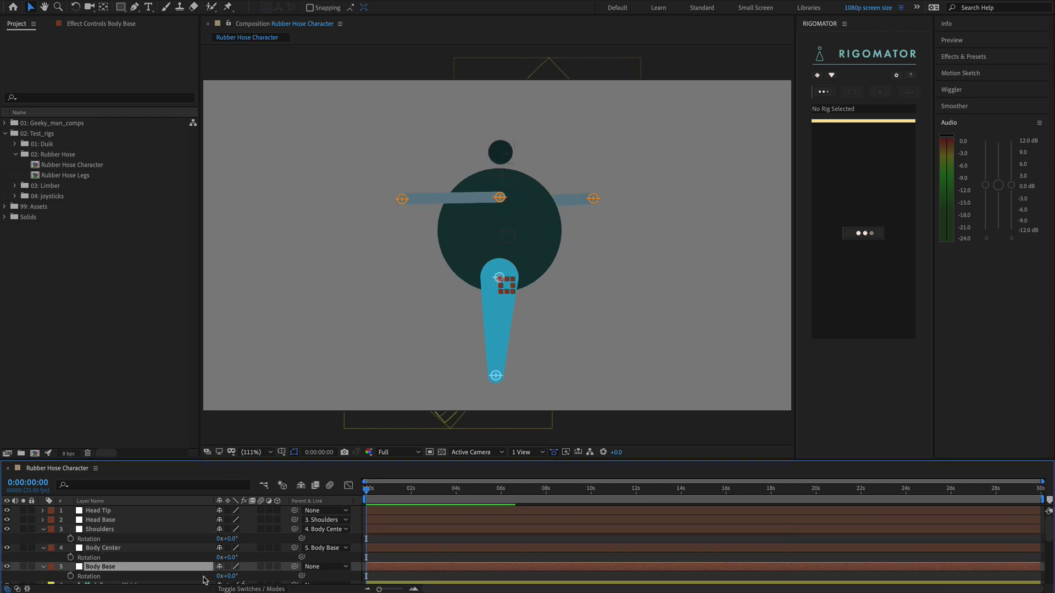
left_click(43, 539)
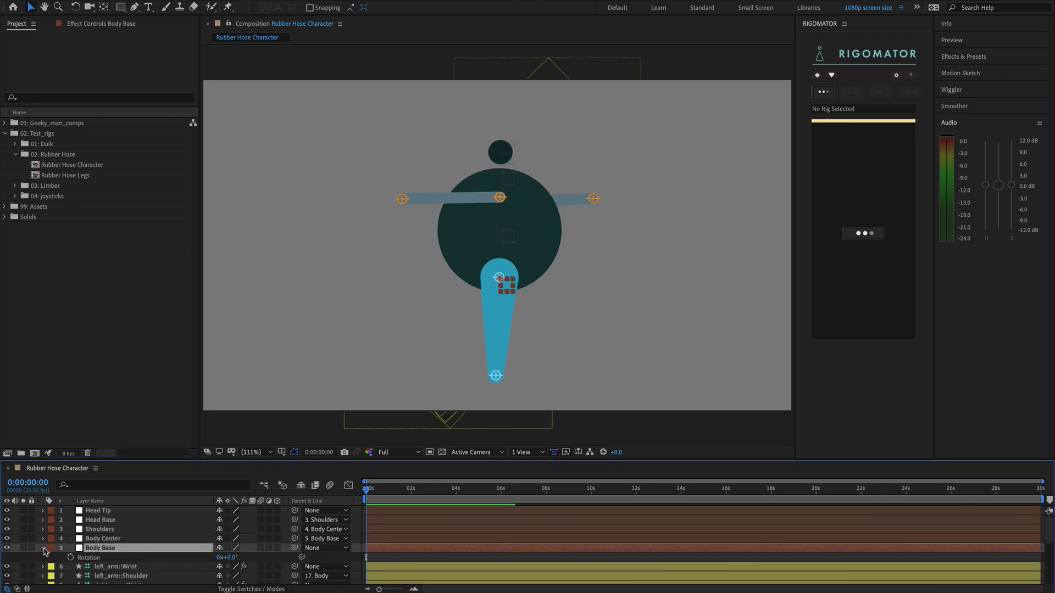
Parent Head Tip to Head Base and deselect all layers
left_click(99, 519)
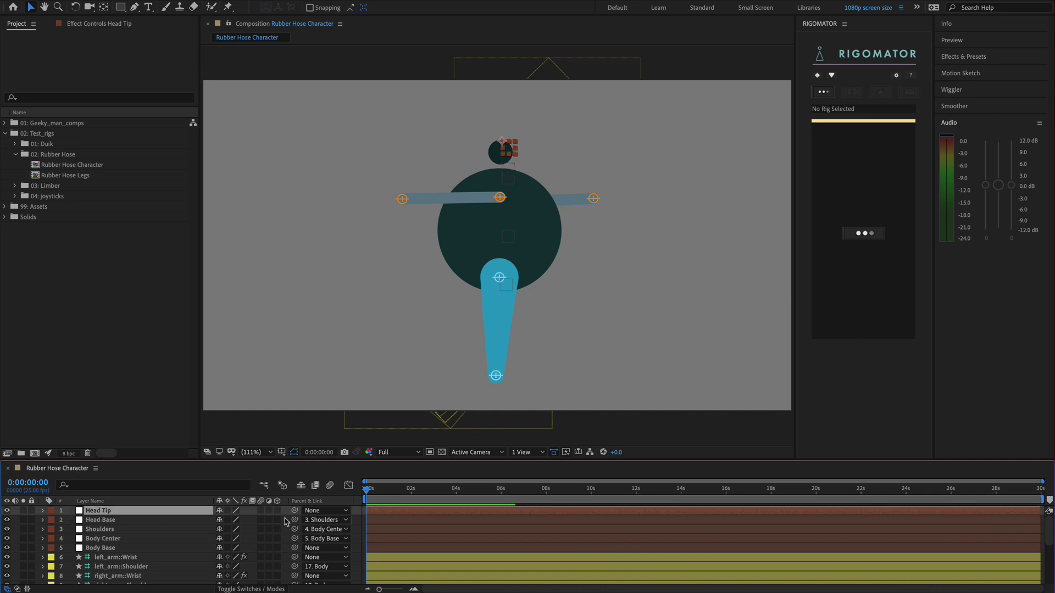
left_click_drag(293, 512, 100, 521)
left_click(112, 530)
left_click(308, 295)
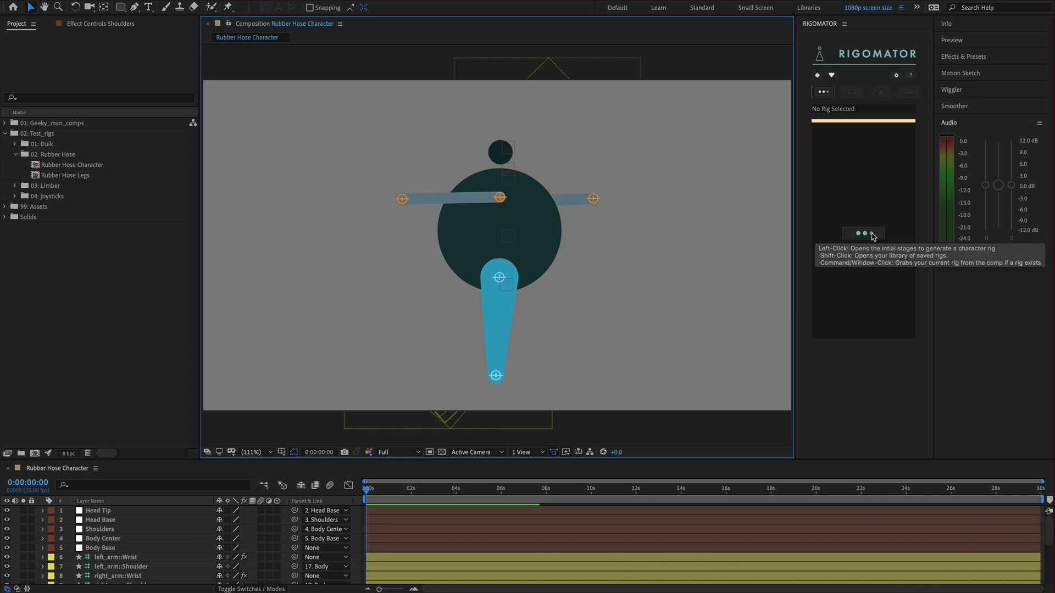
Start Rigomator rig generation and confirm the character pose is correct
left_click(873, 236)
left_click_drag(527, 228, 693, 207)
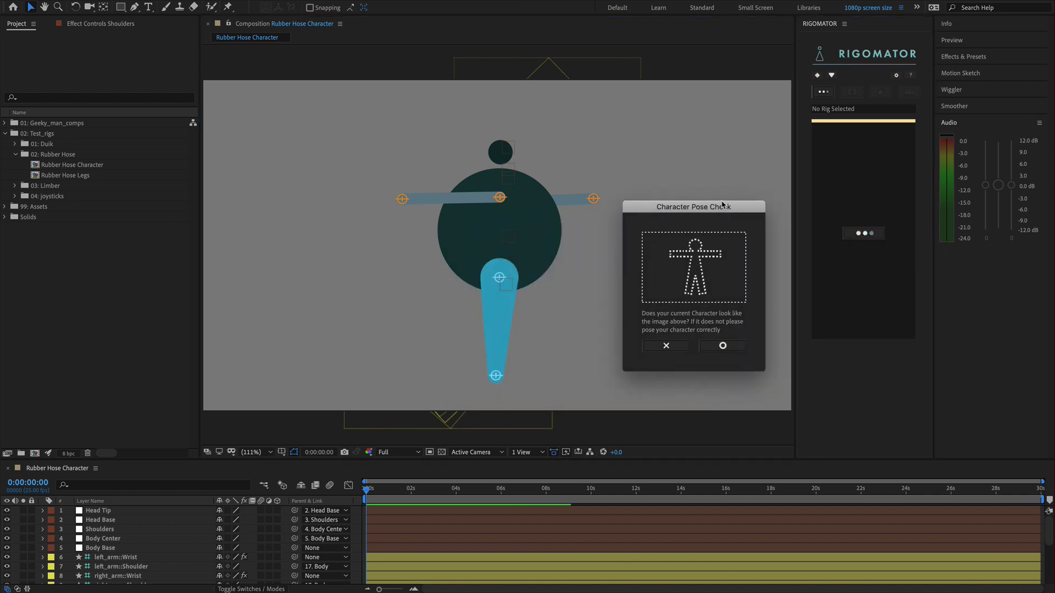
left_click(724, 349)
left_click_drag(544, 266, 720, 259)
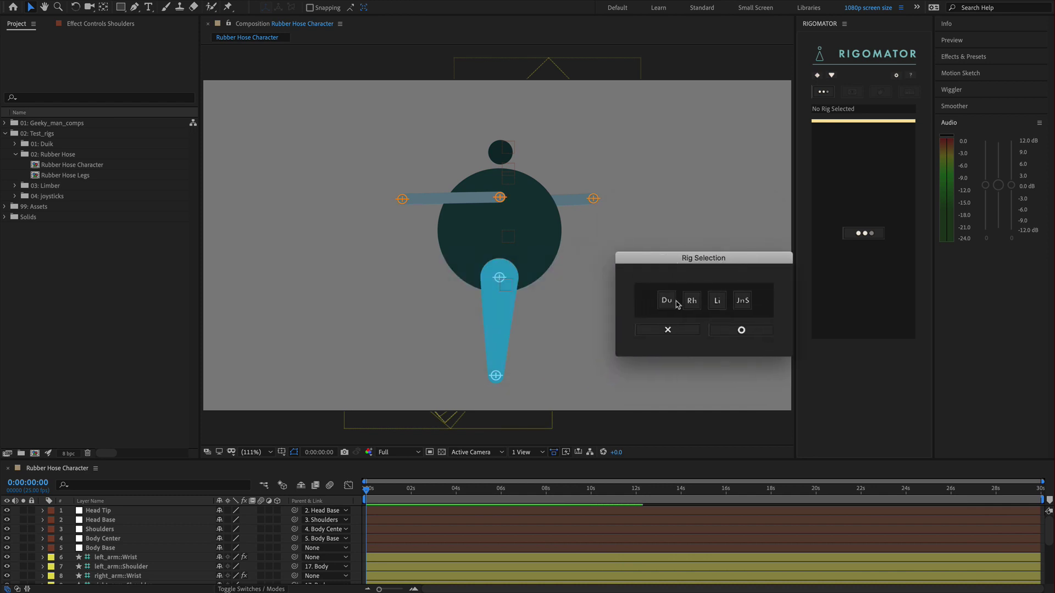
Open the rig's controller setup, then close the Head assignment without changes
left_click(741, 330)
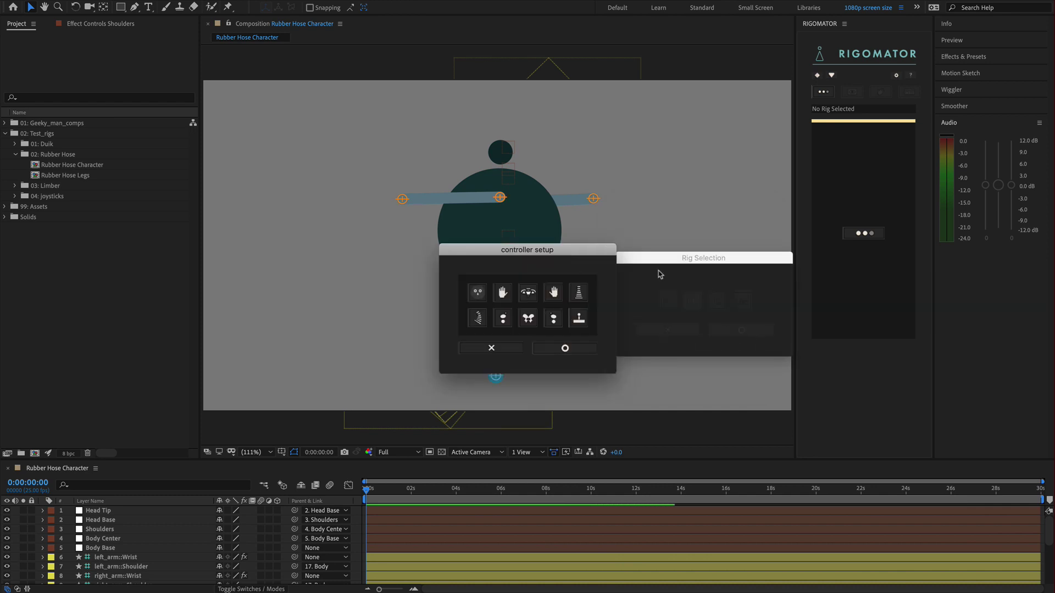
mouse_move(670, 258)
left_mouse_down()
mouse_move(611, 258)
mouse_move(725, 255)
left_mouse_up()
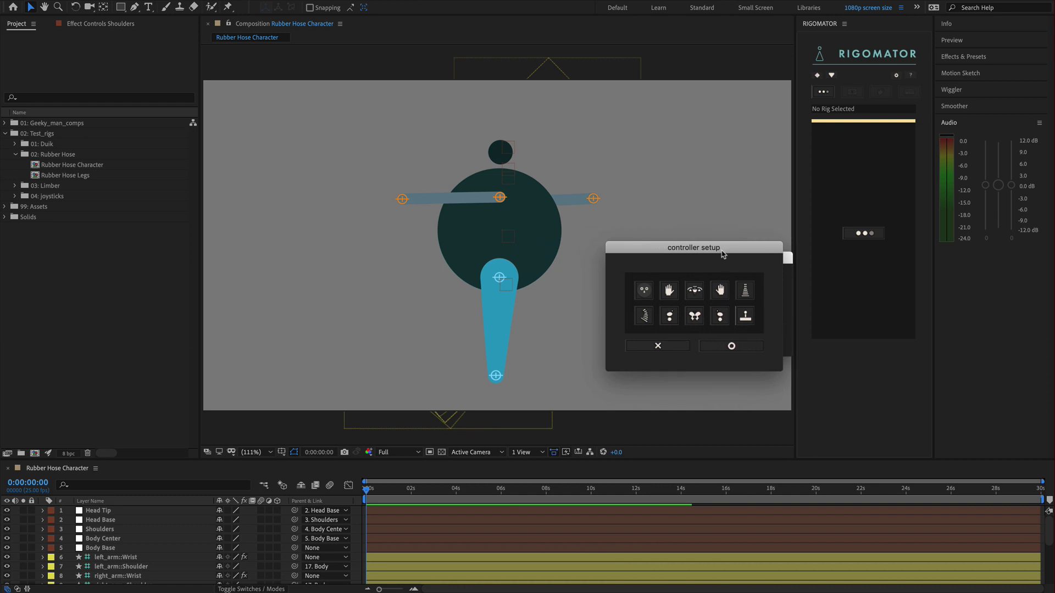
left_click(651, 291)
left_click_drag(521, 255, 718, 261)
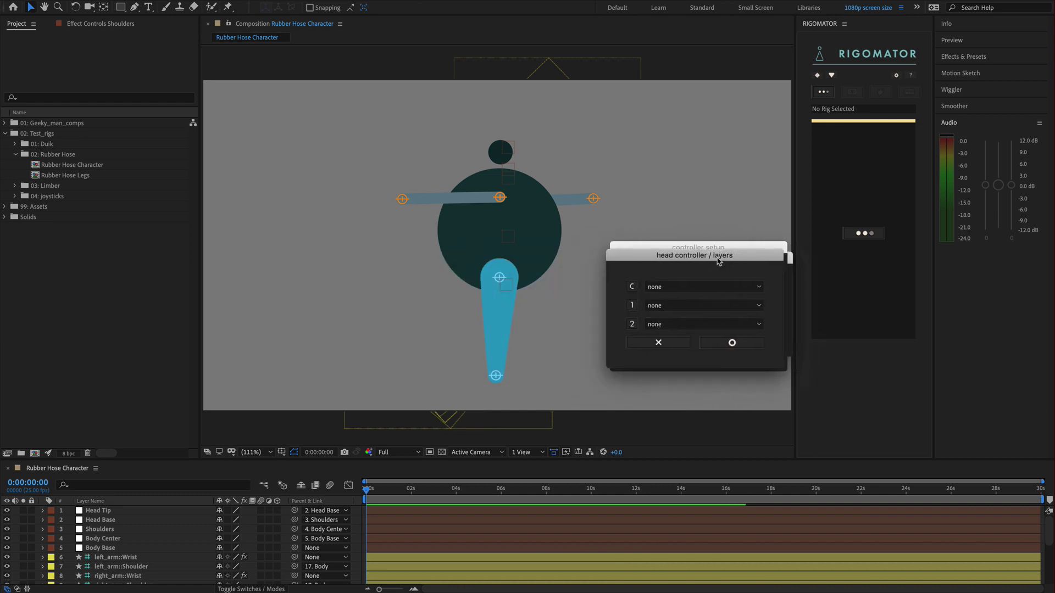
left_click(658, 343)
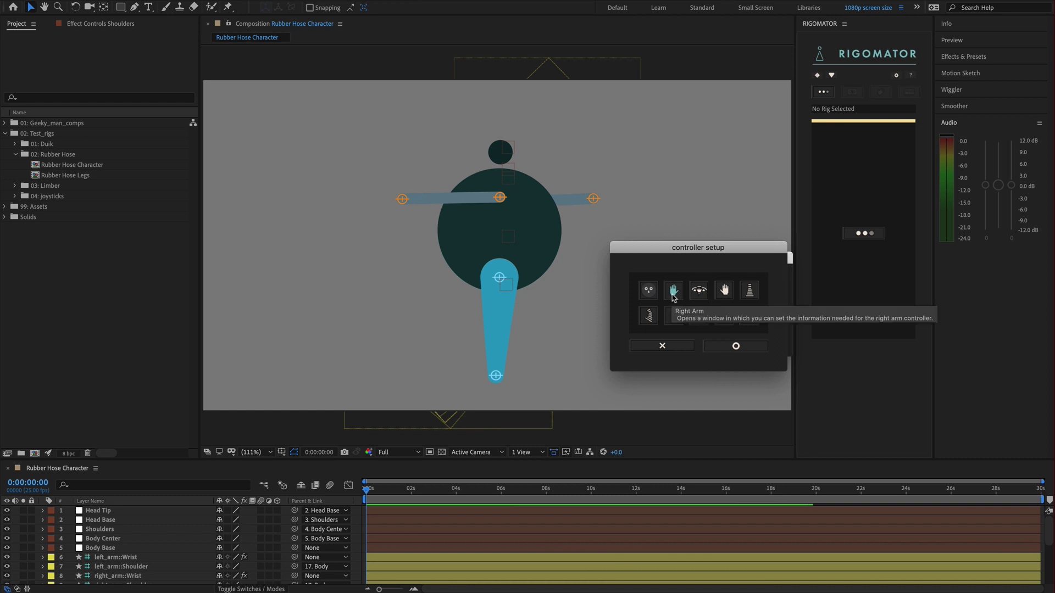
Assign Right Arm: controller 8 right_arm::Wrist, layer 1 9 right_arm::Shoulder, layer 2 8 right_arm::Wrist
left_click(673, 290)
left_click_drag(521, 254, 717, 256)
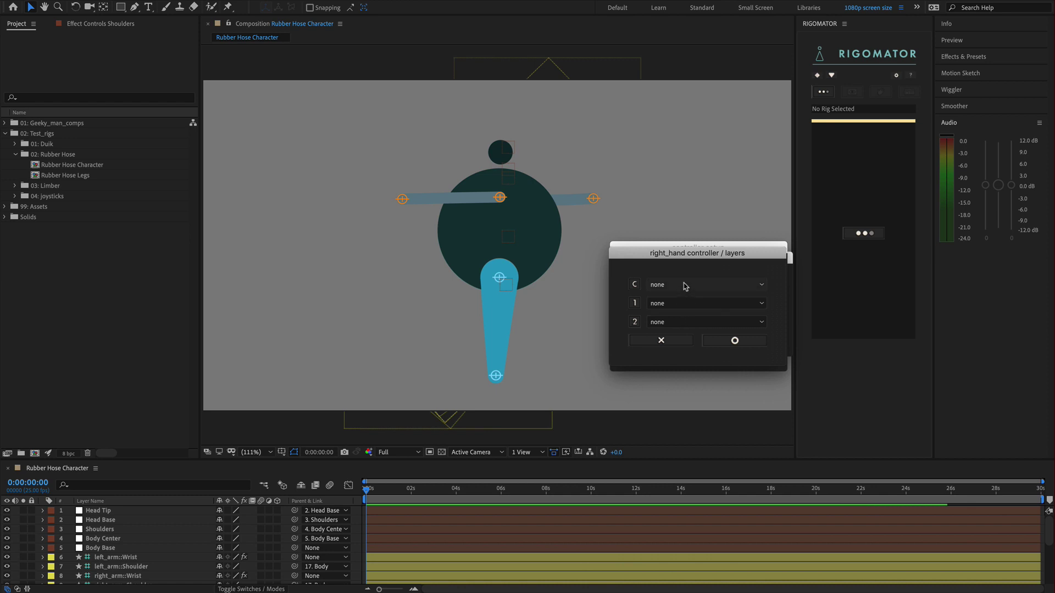
left_click(683, 286)
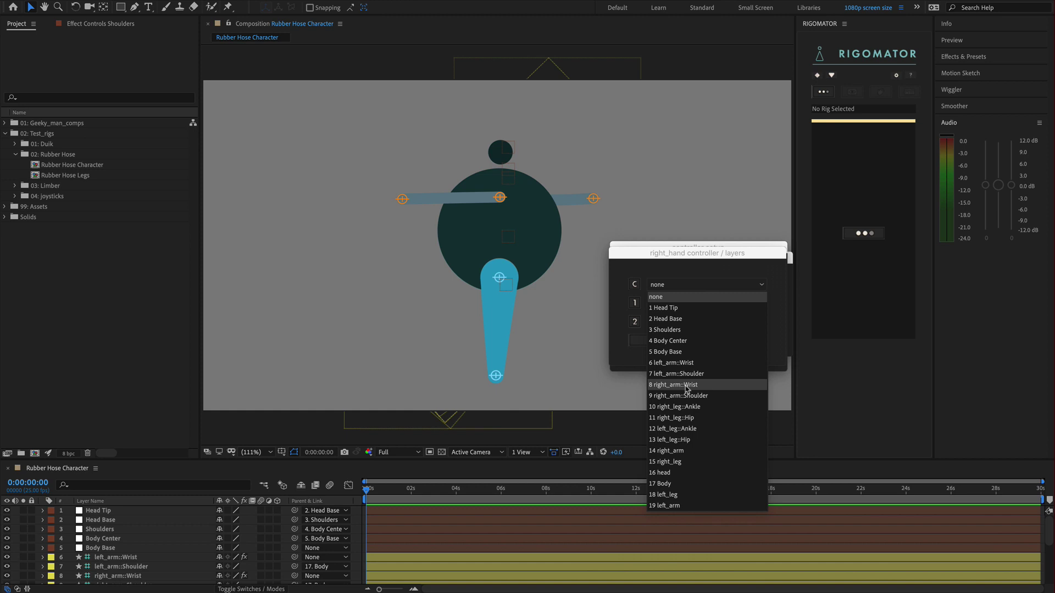
left_click(685, 386)
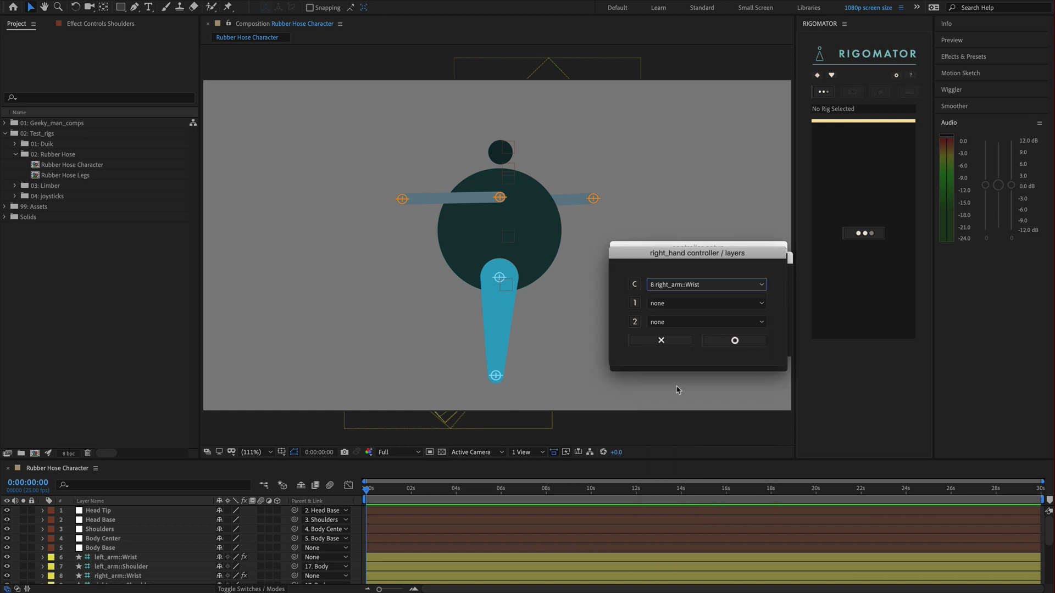
left_click(673, 304)
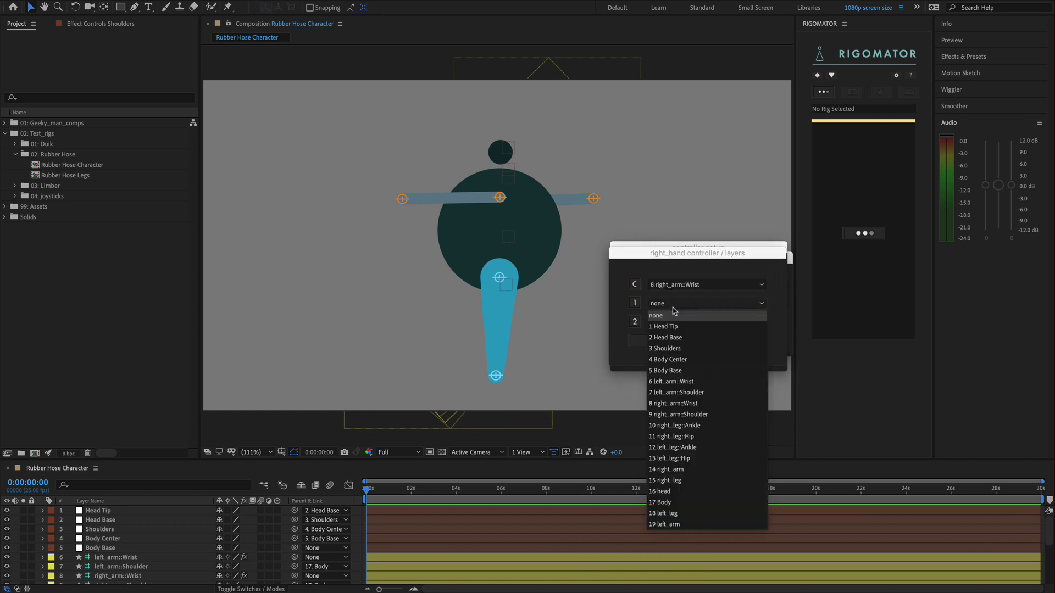
left_click(698, 416)
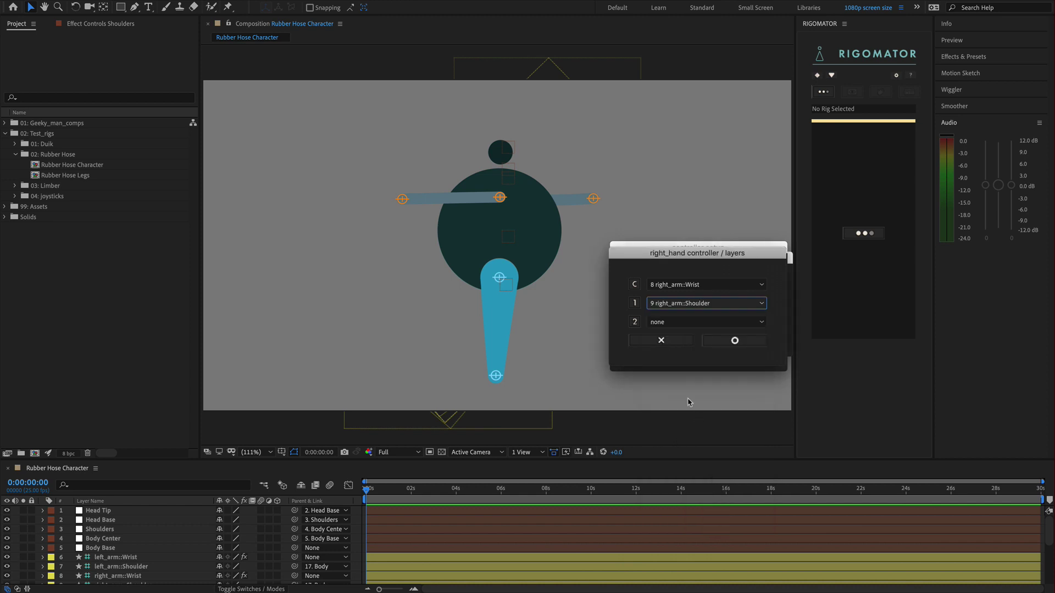
left_click(676, 322)
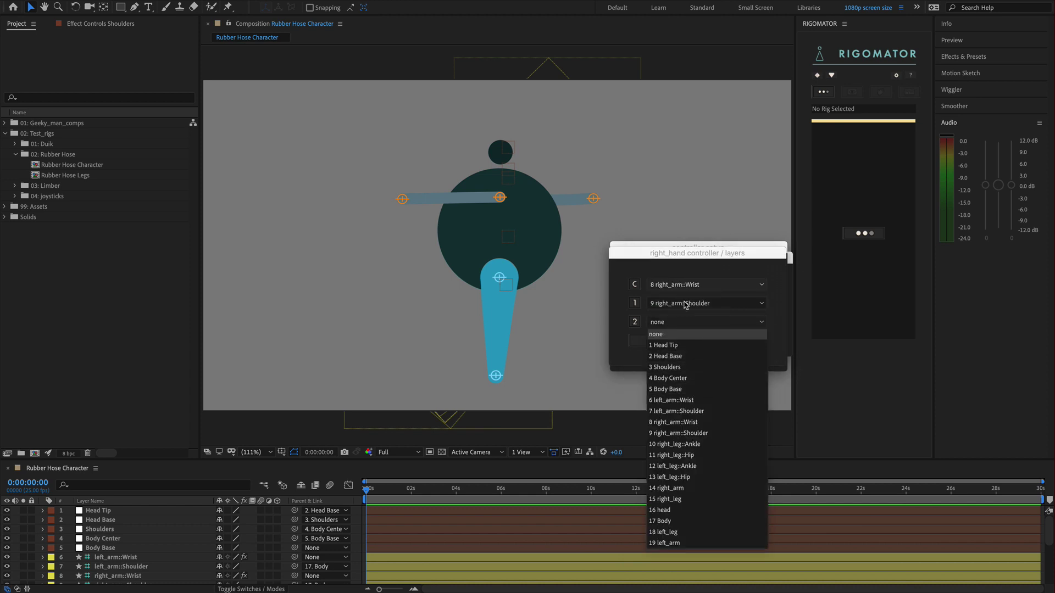
left_click(695, 424)
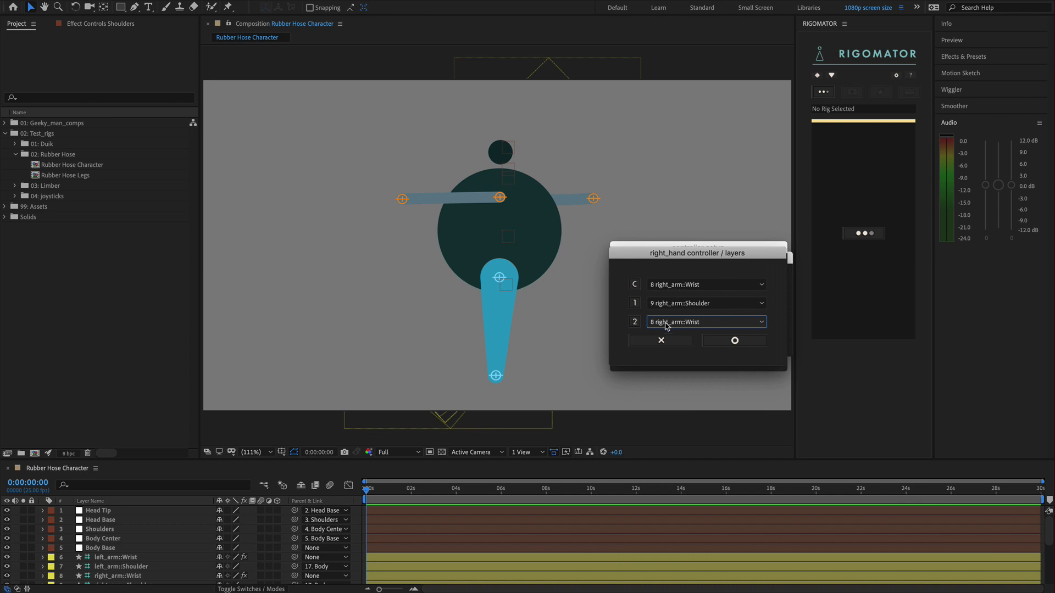
left_click(734, 341)
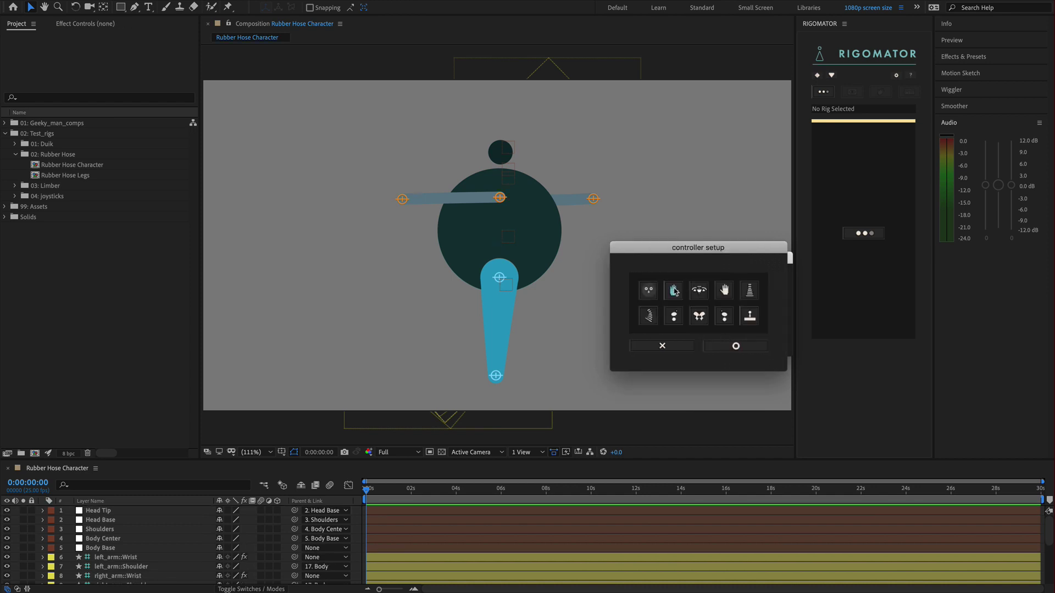
Assign the left-hand controller: C 6 left_arm::Wrist, 1 7 left_arm::Shoulder, 2 6 left_arm::Wrist
left_click(674, 290)
left_click_drag(519, 253, 703, 262)
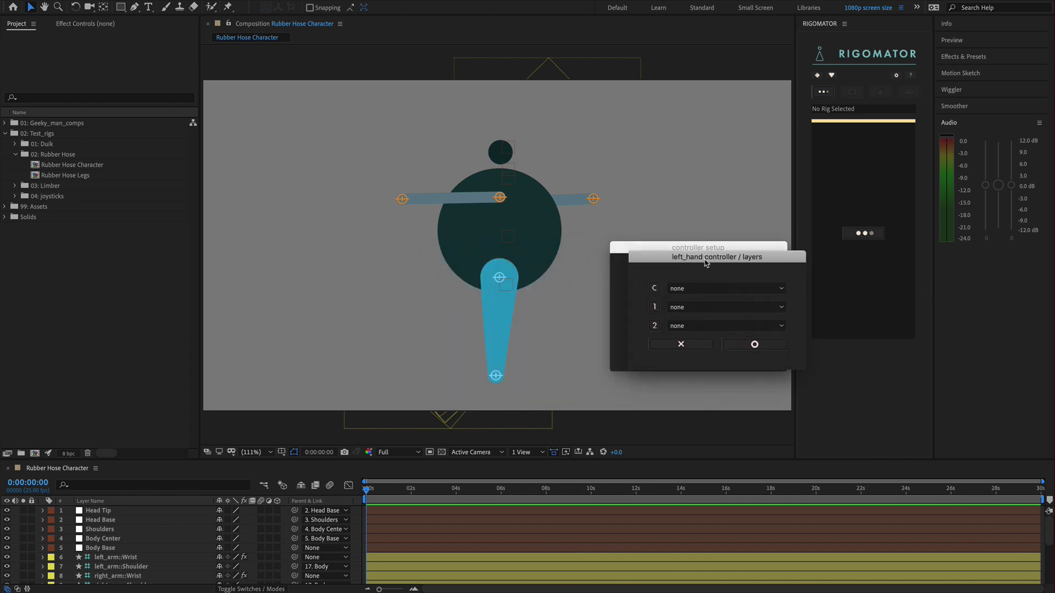
left_click(696, 281)
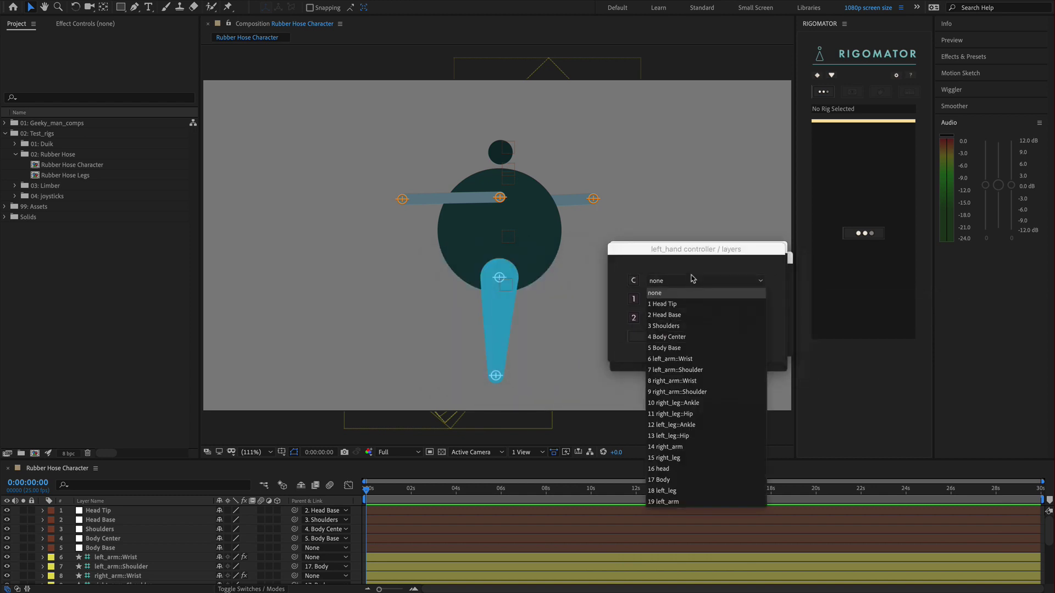
left_click(698, 361)
left_click(681, 300)
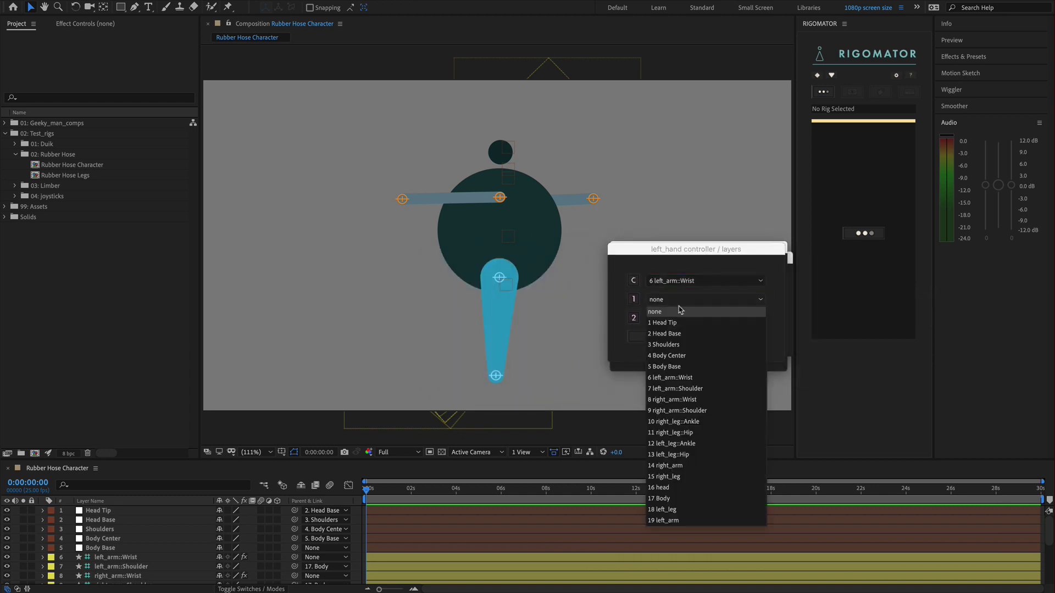
left_click(697, 387)
left_click(695, 318)
left_click(695, 396)
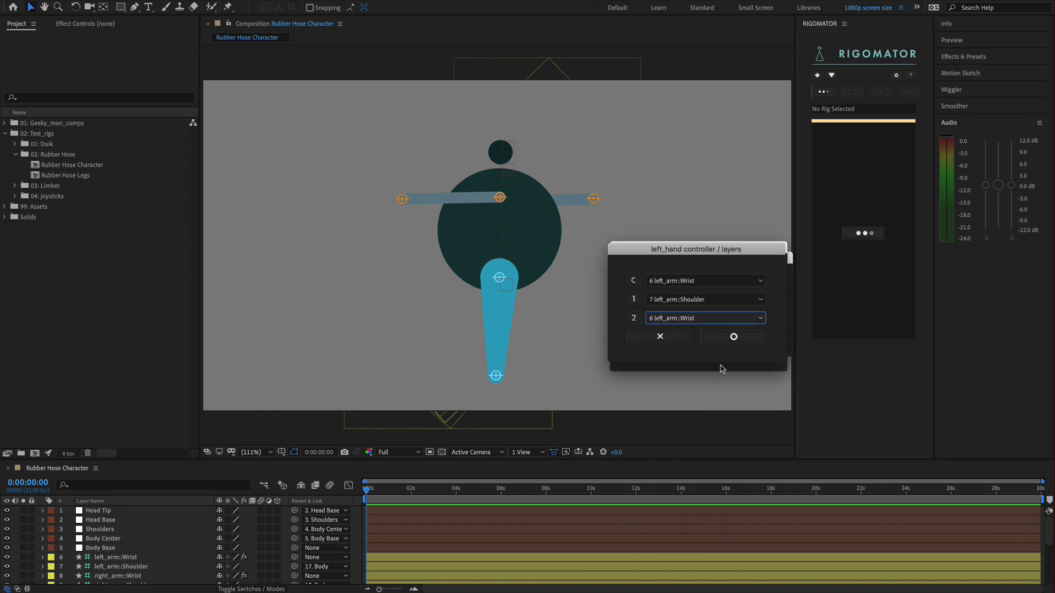
left_click(733, 336)
left_click(697, 316)
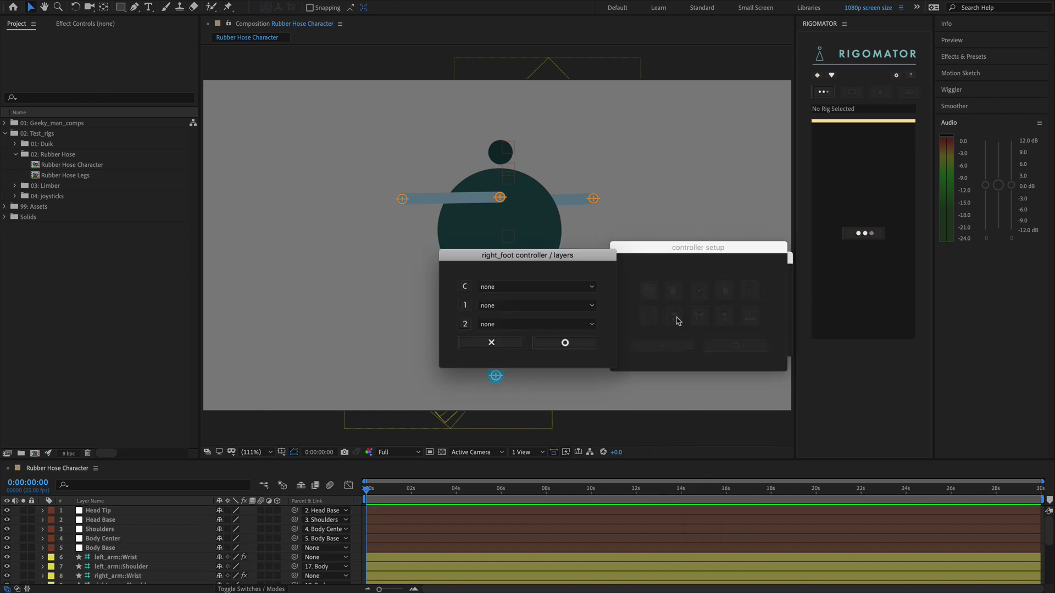
Assign the right-foot controller: C 10 right_leg::Ankle, 1 11 right_leg::Hip, 2 10 right_leg::Ankle
left_click_drag(527, 255, 696, 256)
left_click(703, 288)
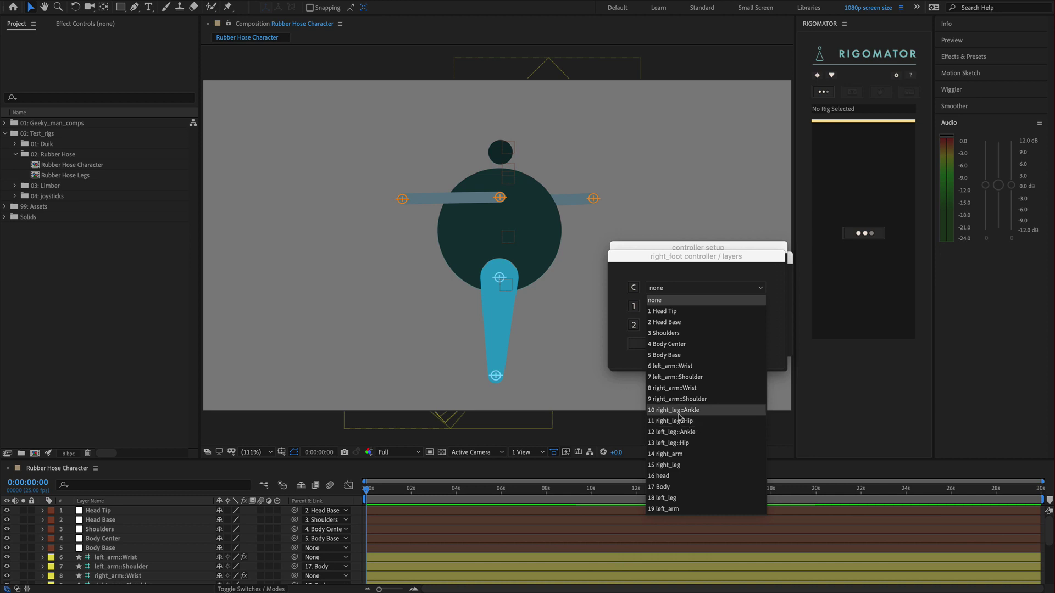
left_click(674, 409)
left_click(703, 307)
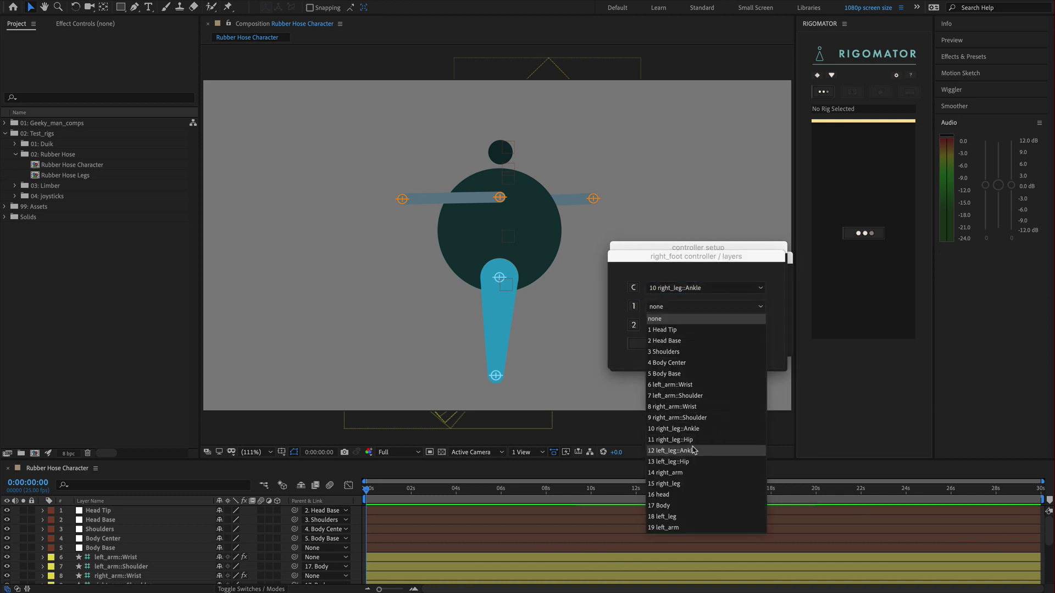
left_click(676, 439)
left_click(685, 326)
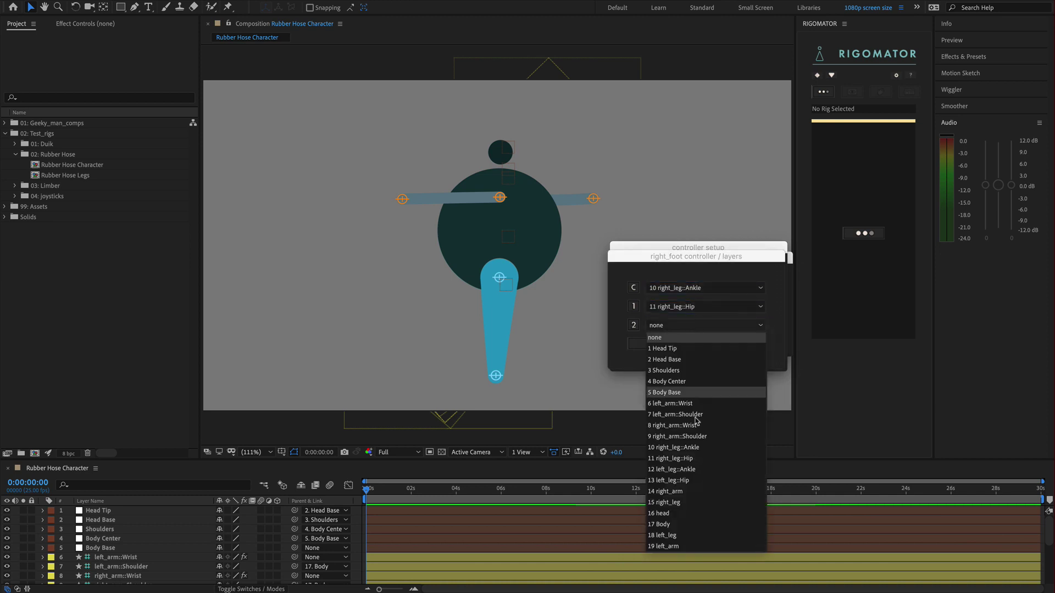
left_click(683, 450)
left_click(731, 345)
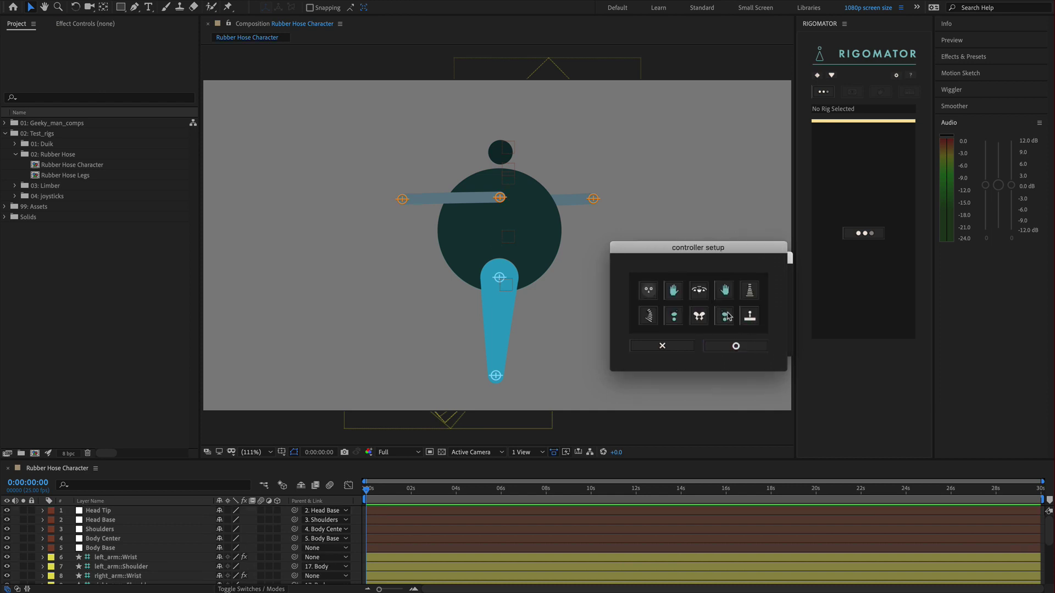
Assign the left-foot controller: C 12 left_leg::Ankle, 1 13 left_leg::Hip, 2 12 left_leg::Ankle
left_click(729, 315)
left_click_drag(580, 257, 748, 257)
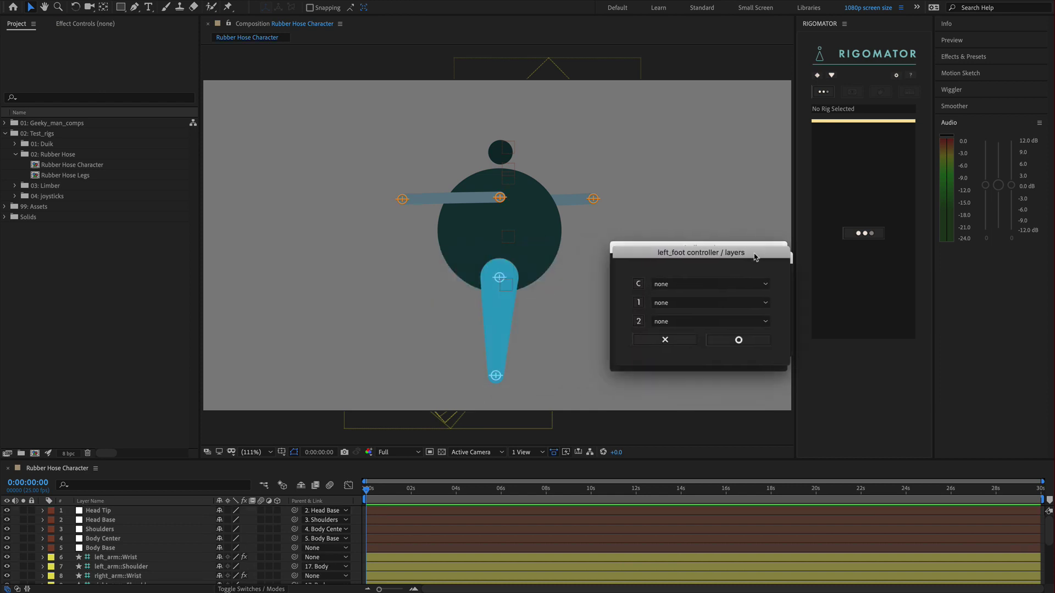
left_click(705, 288)
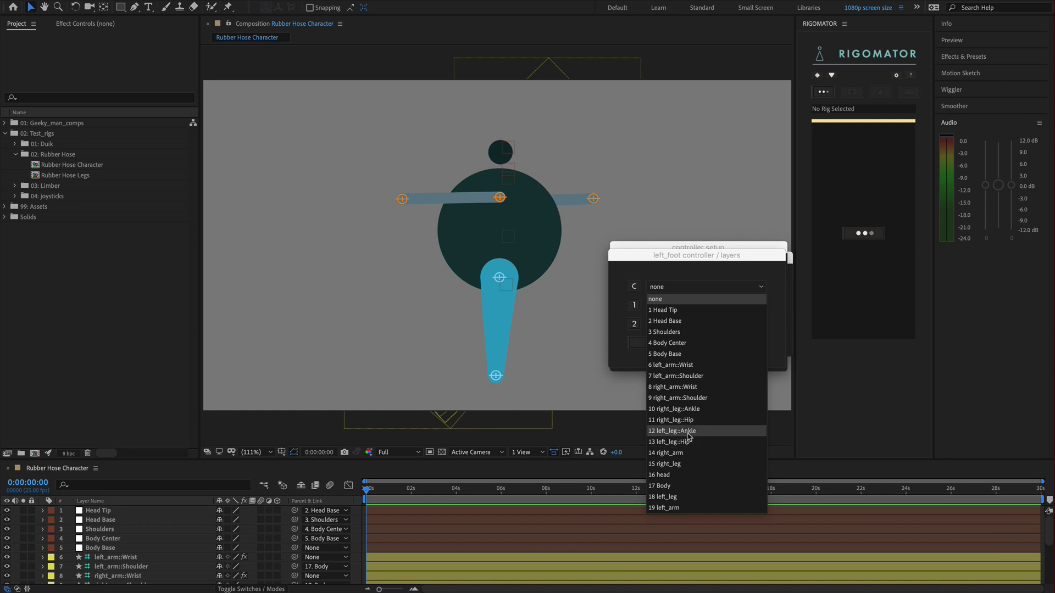
left_click(692, 432)
left_click(685, 306)
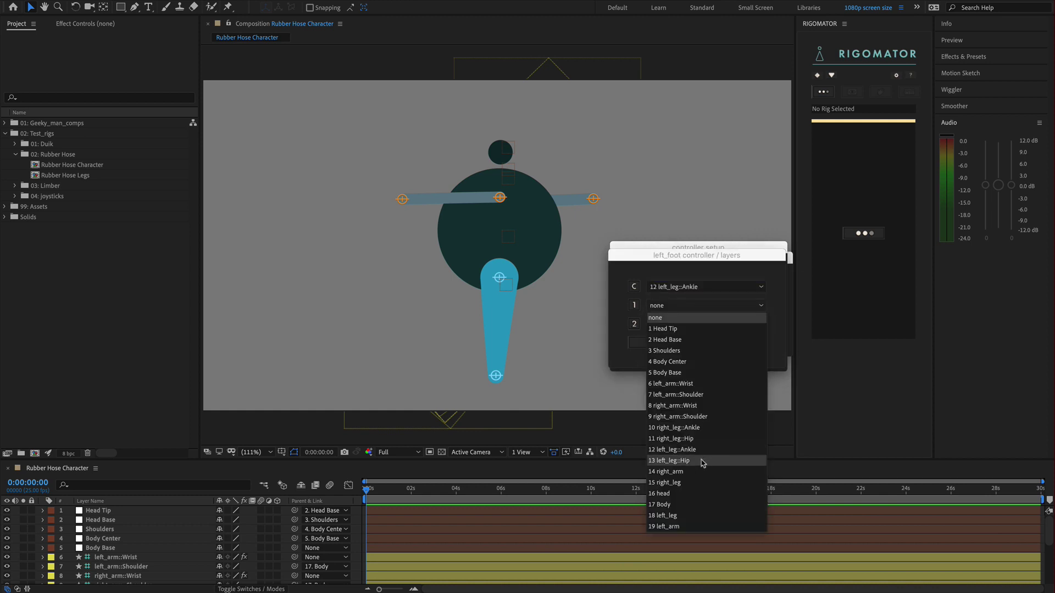
left_click(702, 463)
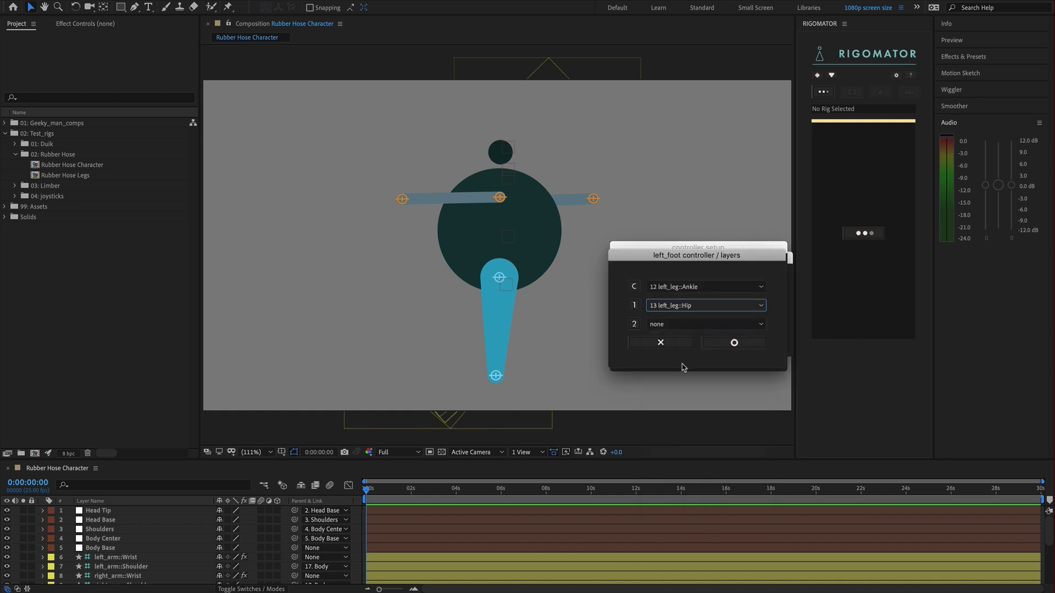
left_click(678, 330)
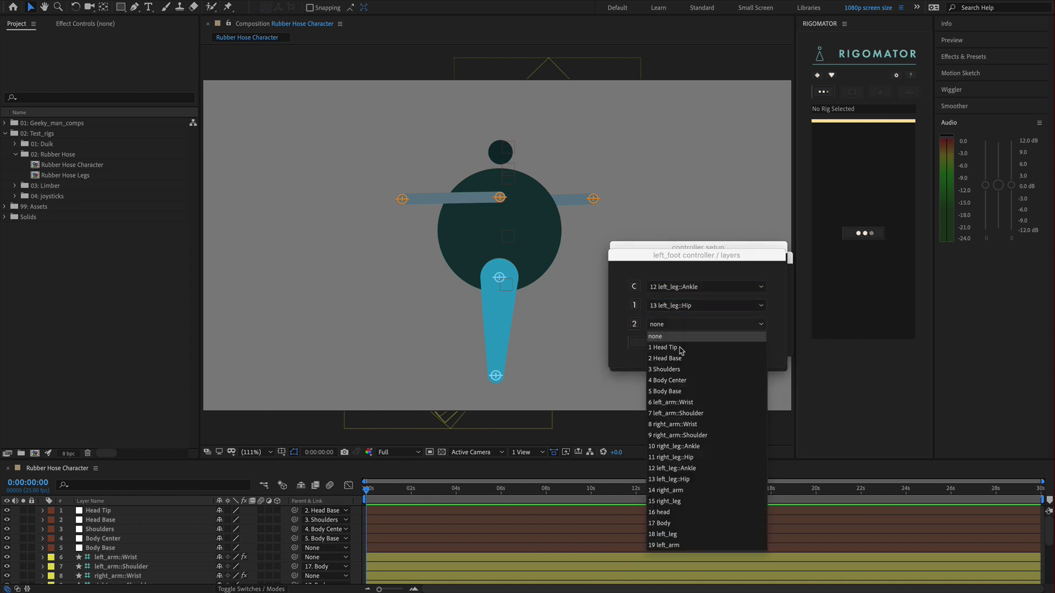
left_click(699, 469)
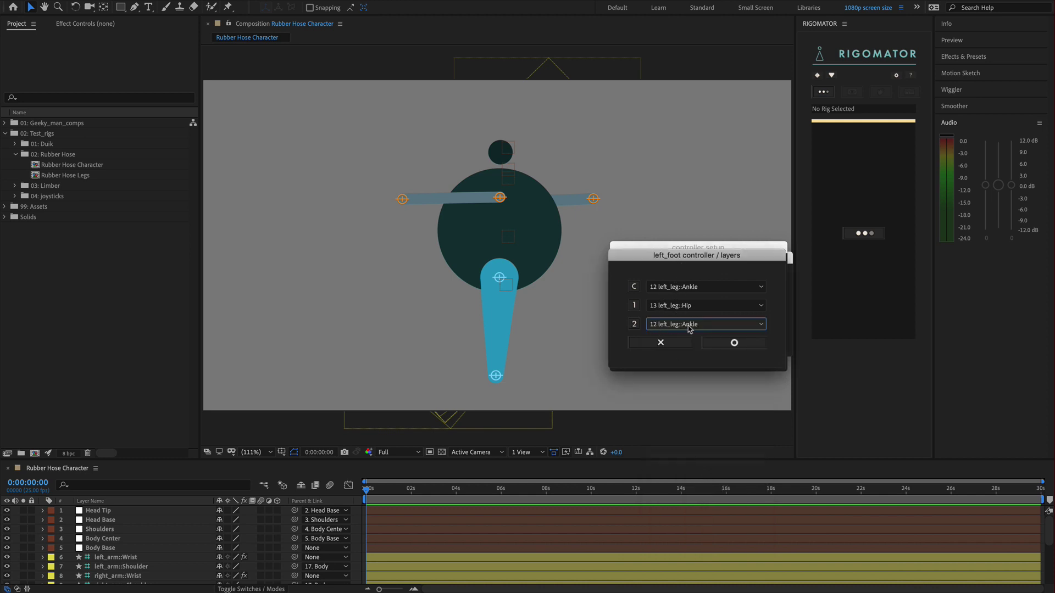
left_click(734, 343)
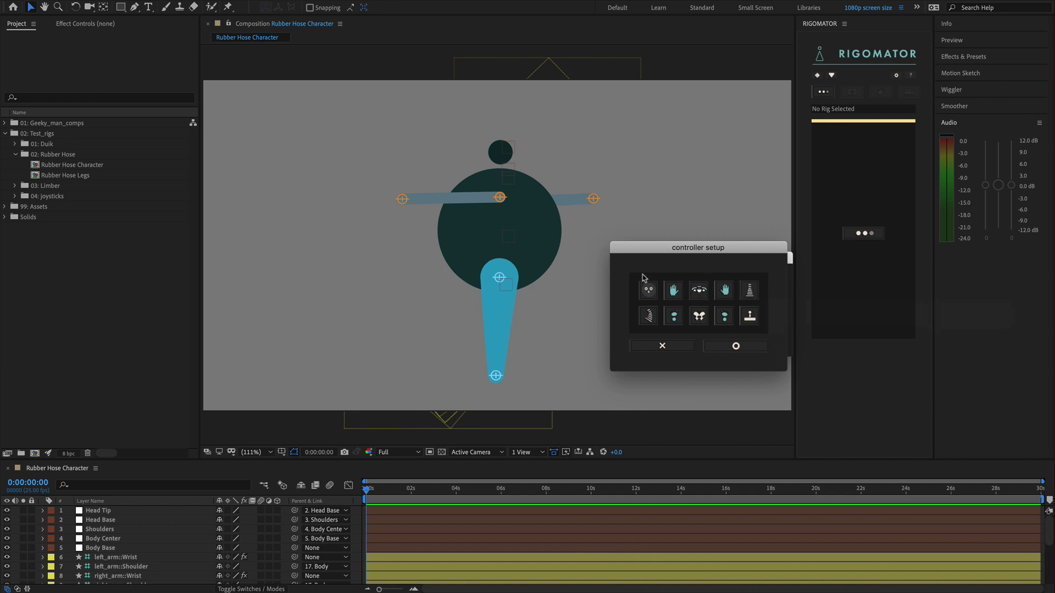
Assign the head controller: C and row 1 to 2 Head Base, row 2 to 1 Head Tip
left_click(648, 290)
left_click_drag(570, 256, 749, 255)
left_click(709, 285)
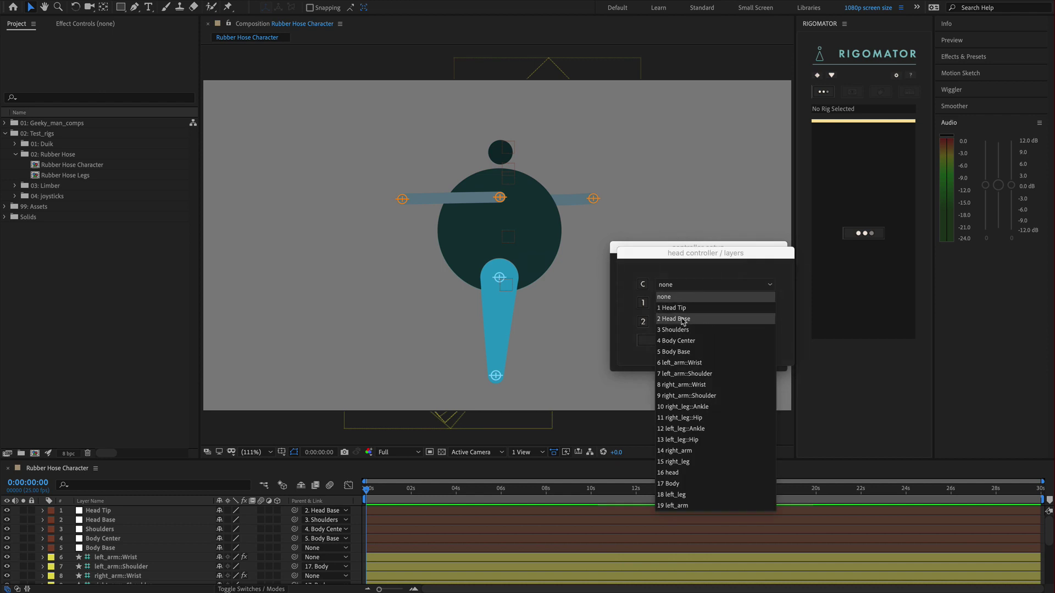
left_click(684, 319)
left_click(708, 303)
left_click(684, 337)
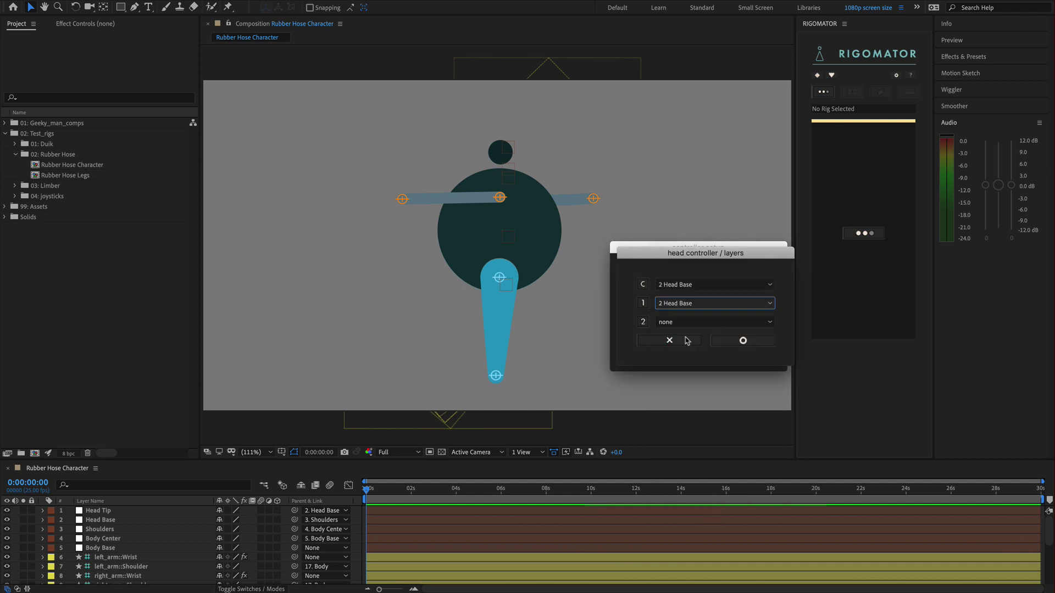
left_click(709, 321)
left_click(683, 346)
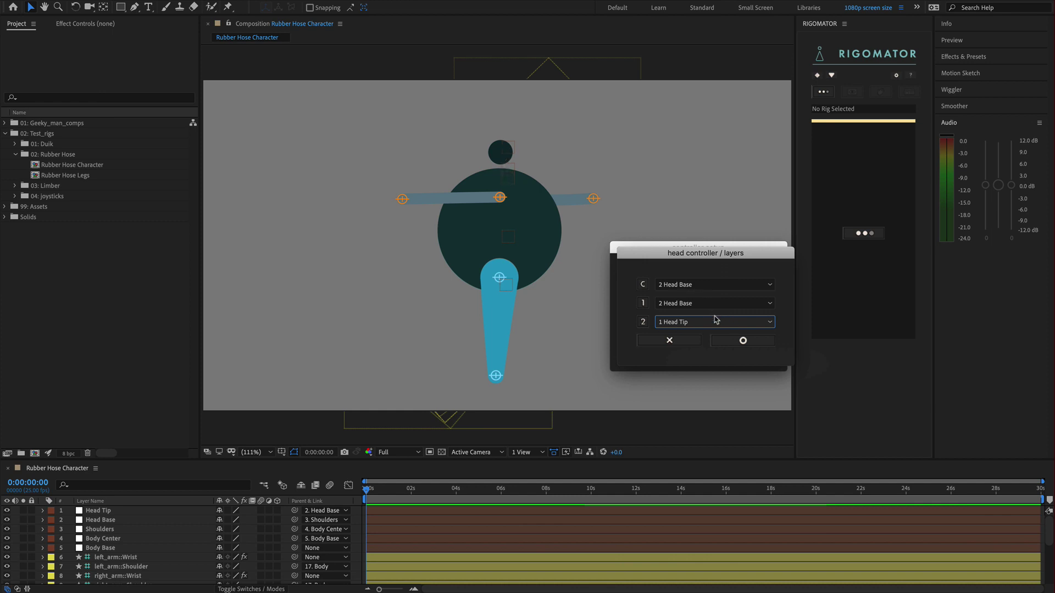
left_click(733, 343)
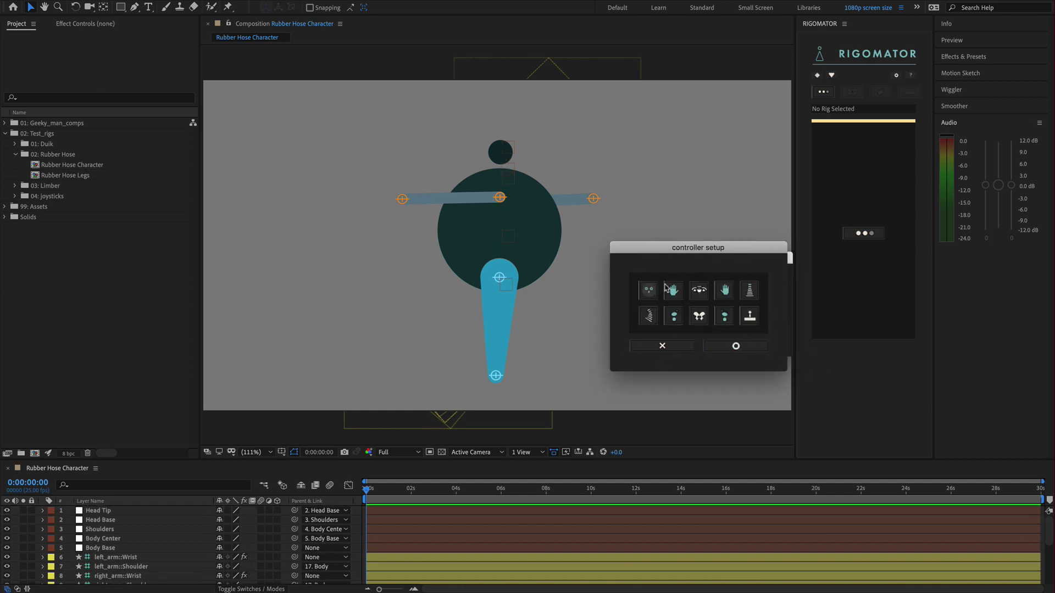
Assign the shoulder controller: C and row 1 to 3 Shoulders, row 2 to 4 Body Center
left_click(699, 291)
left_click_drag(528, 263, 697, 254)
left_click(679, 285)
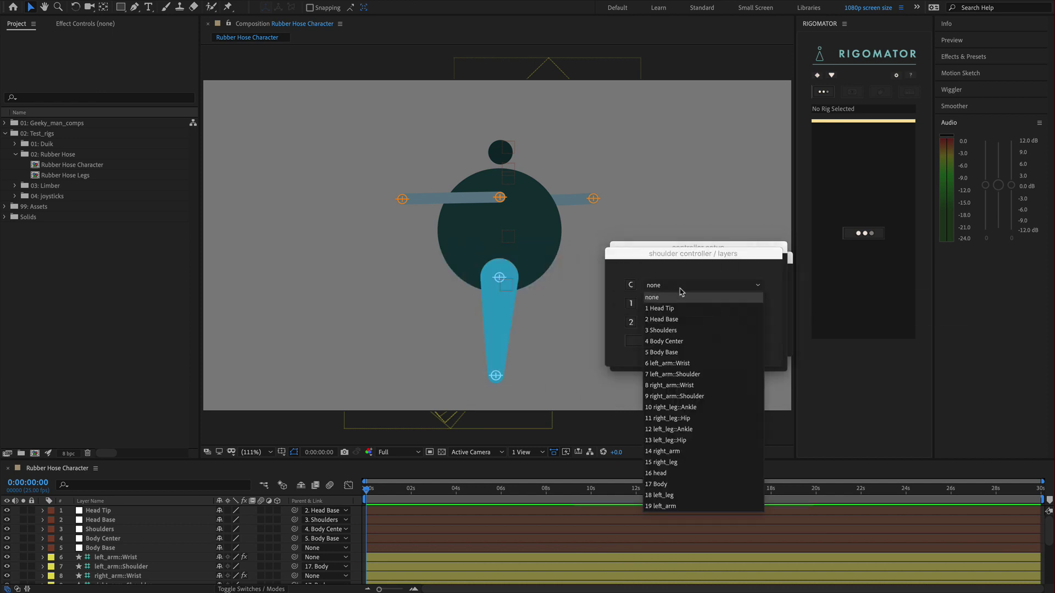
left_click(663, 330)
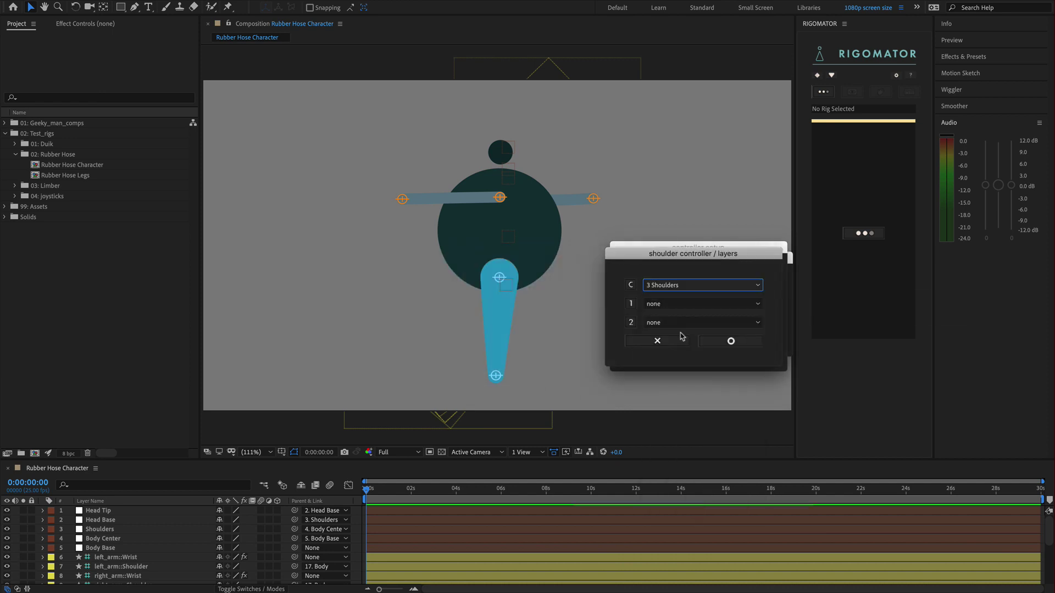
left_click(684, 304)
left_click(675, 349)
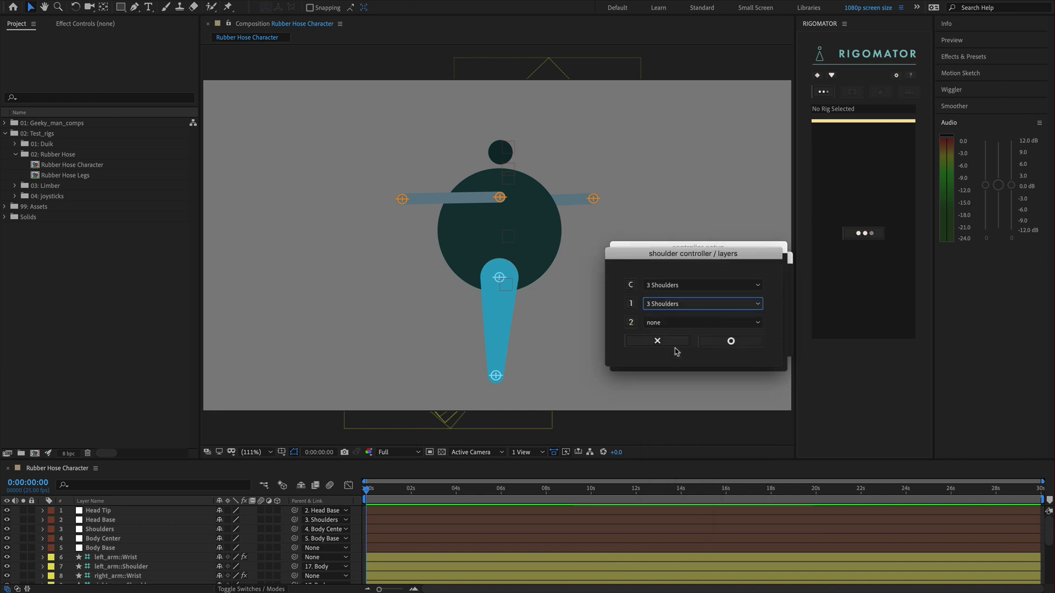
left_click(678, 323)
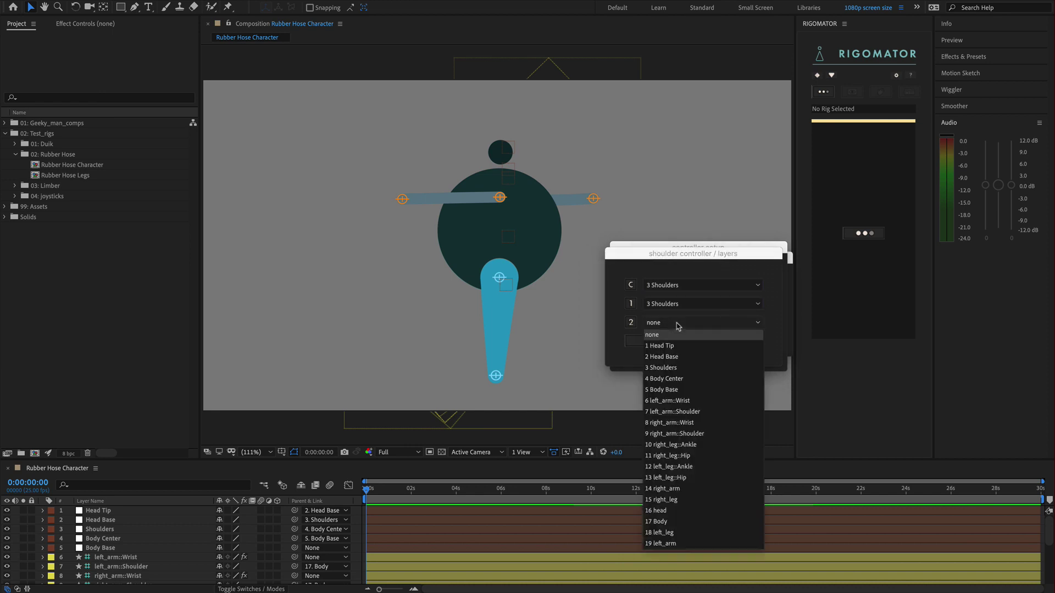
left_click(663, 378)
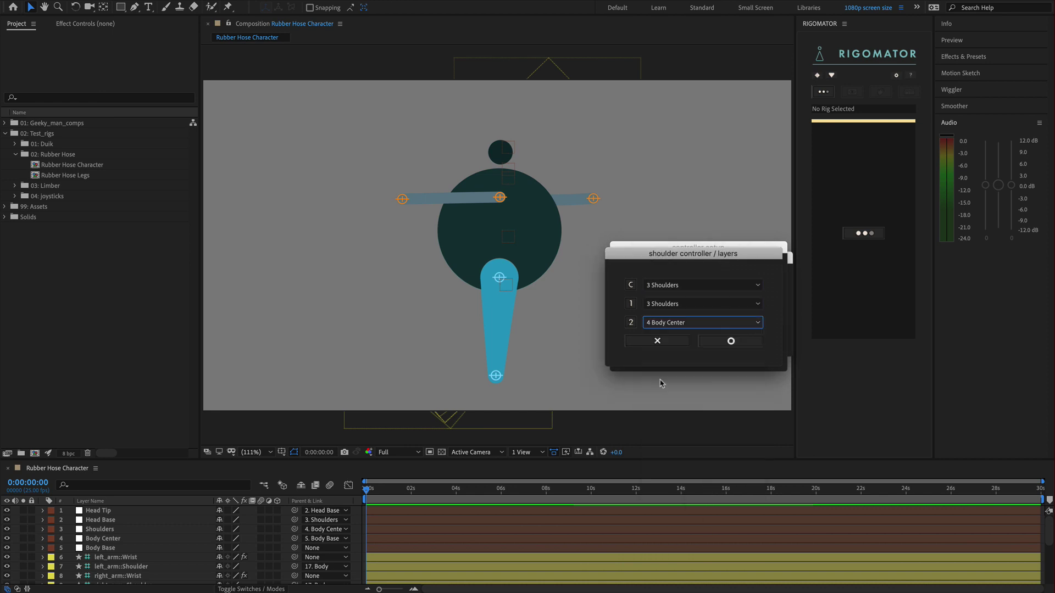
left_click(731, 341)
Assign the spine controller C and row 1 to 5 Body Base, row 2 to 3 Shoulders, then finish setup
left_click(749, 290)
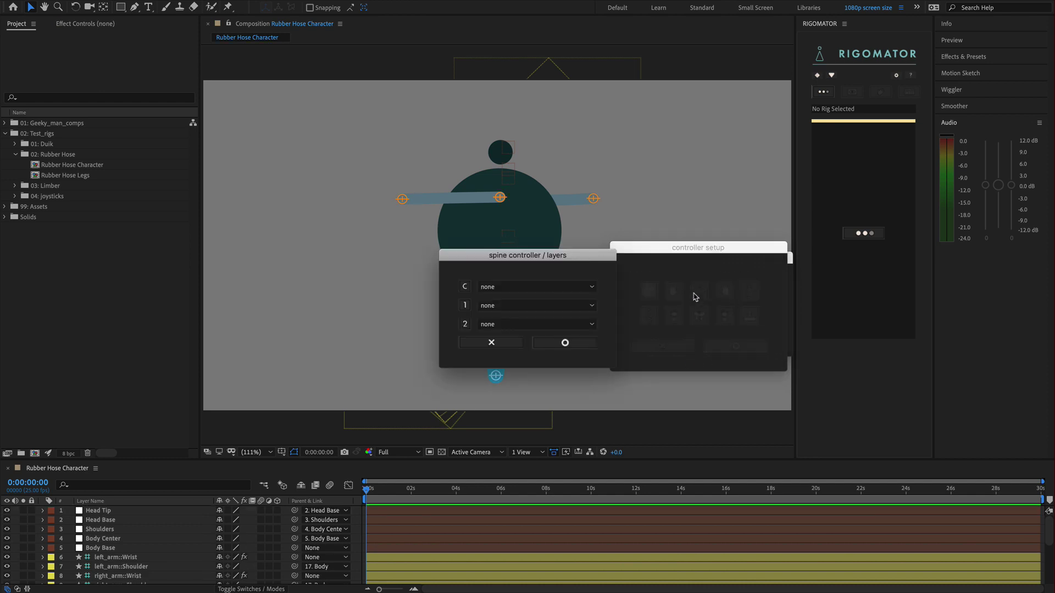
mouse_move(775, 253)
left_mouse_down()
mouse_move(715, 261)
mouse_move(779, 256)
left_mouse_up()
left_click(712, 284)
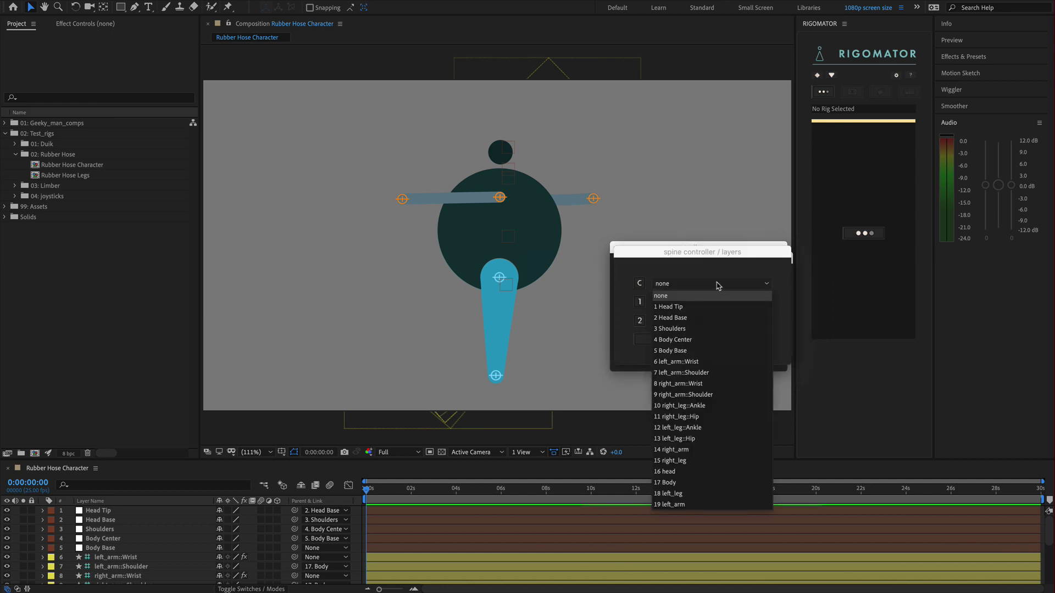
left_click(674, 351)
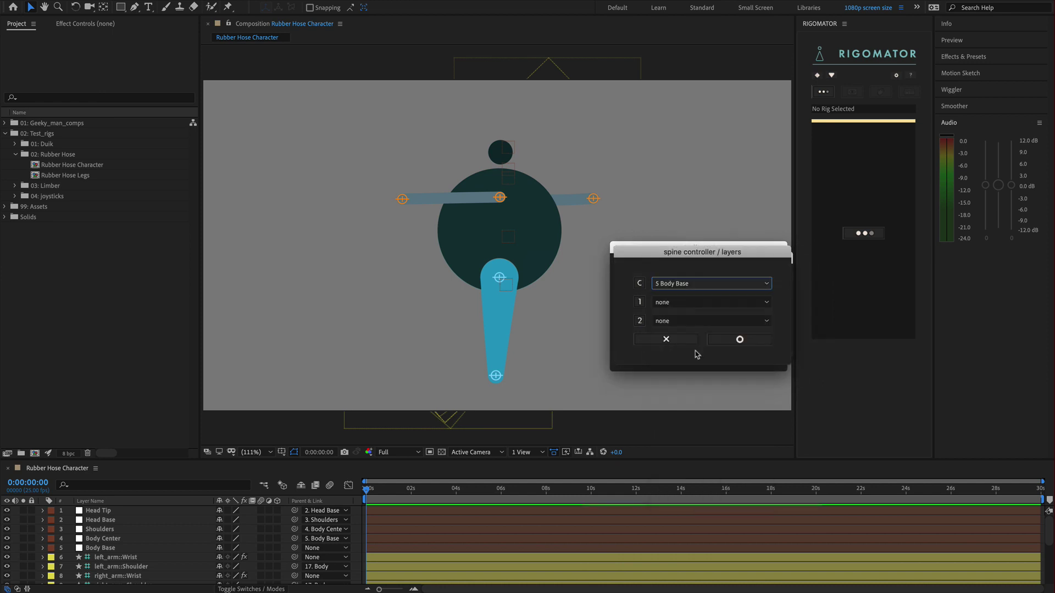
left_click(666, 304)
left_click(684, 366)
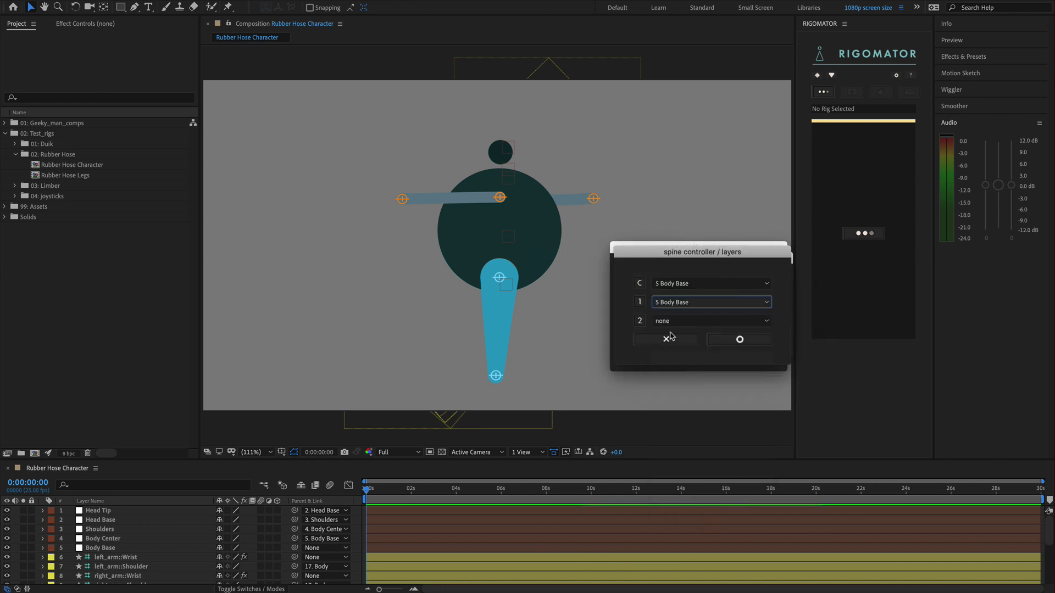
left_click(672, 321)
left_click(686, 368)
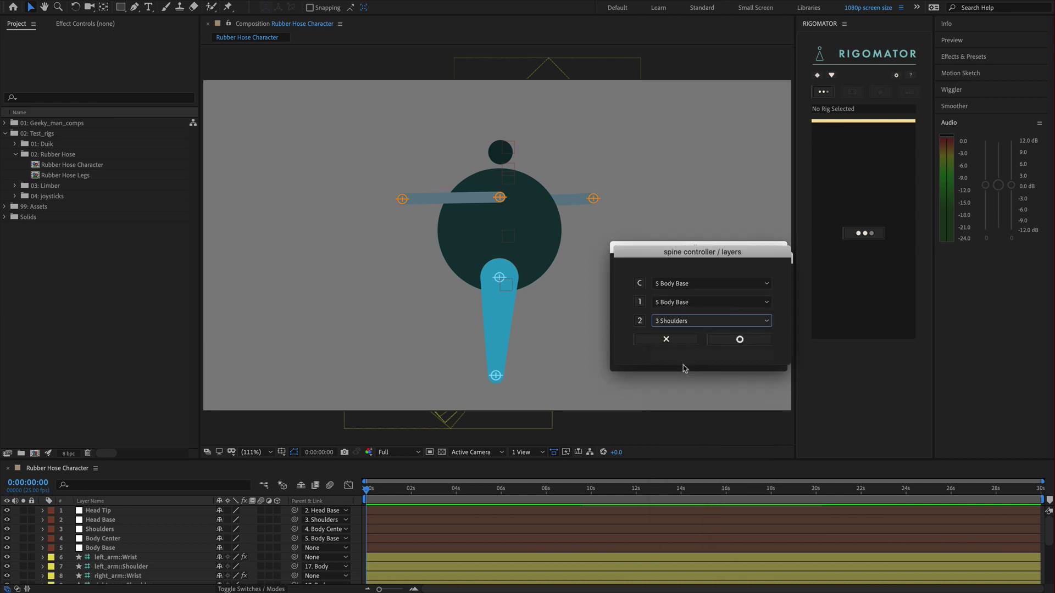
left_click(739, 340)
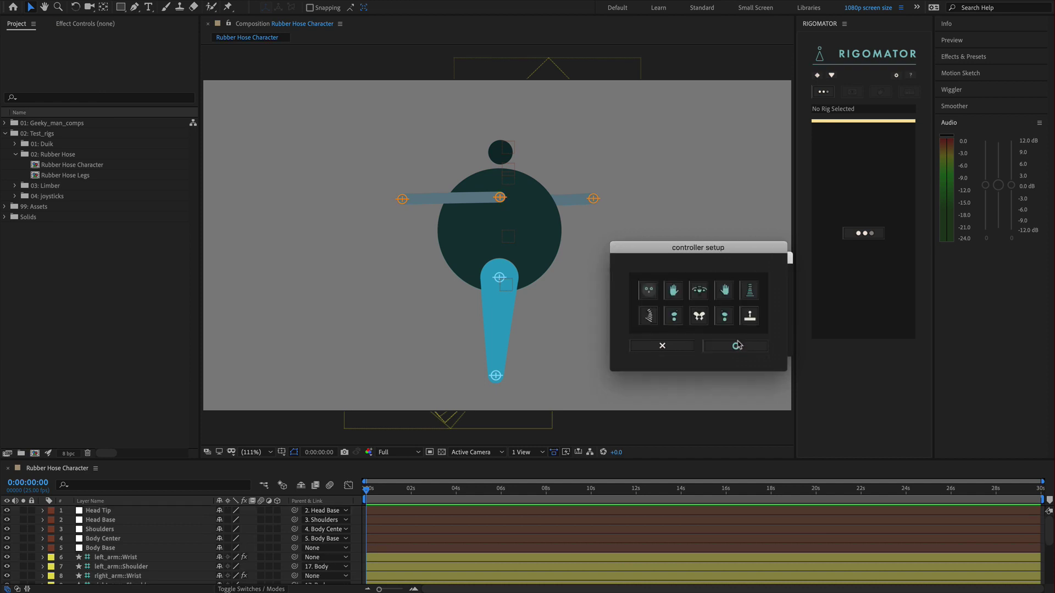
left_click(736, 346)
Save the current rig under the name 'Rubber Hose Character'
left_click_drag(525, 278, 709, 345)
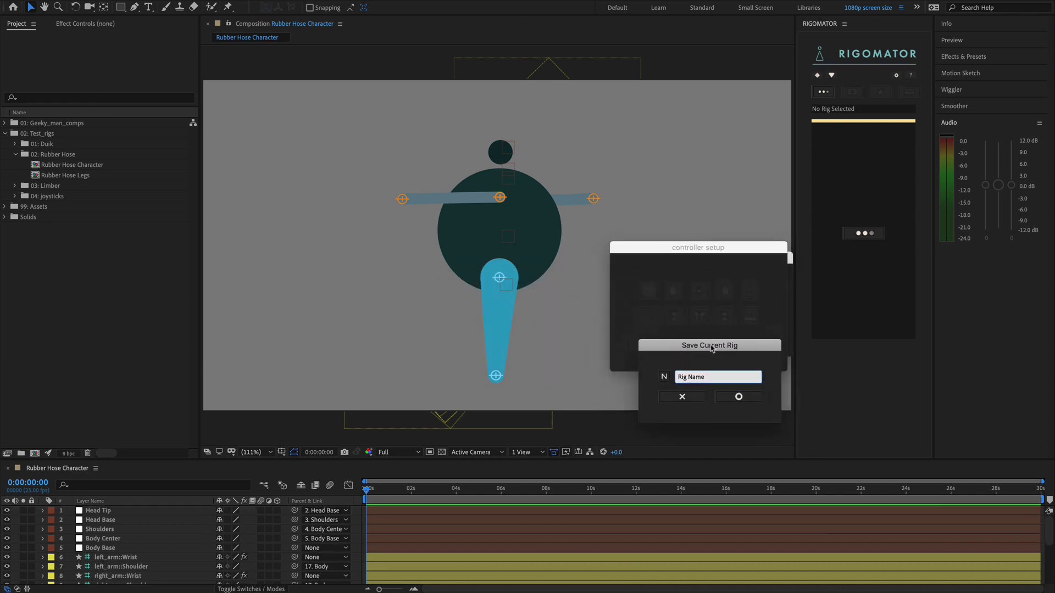
double_click(714, 376)
type("Rubber")
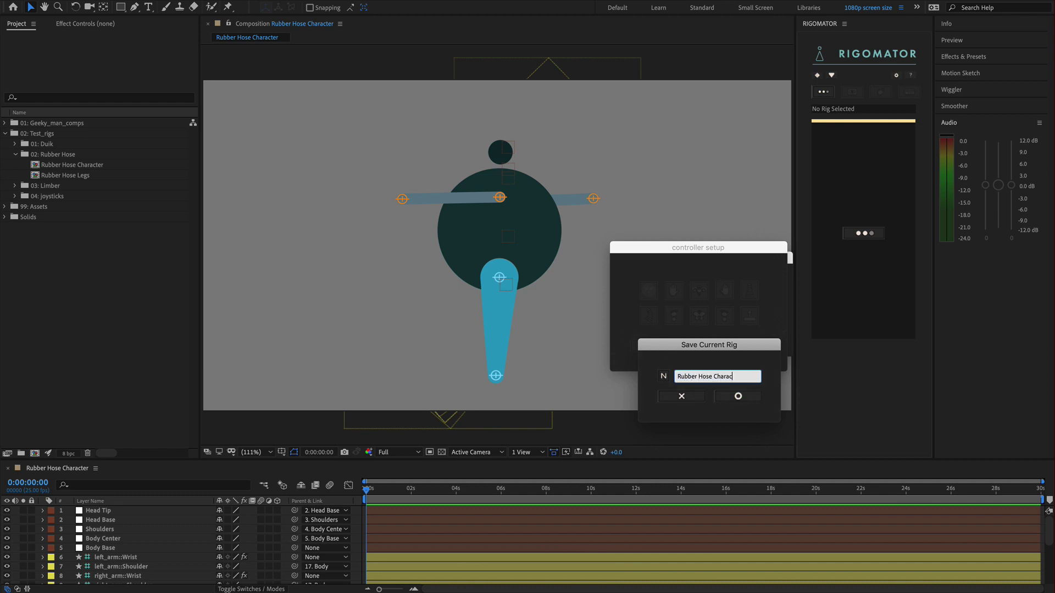
left_click(738, 396)
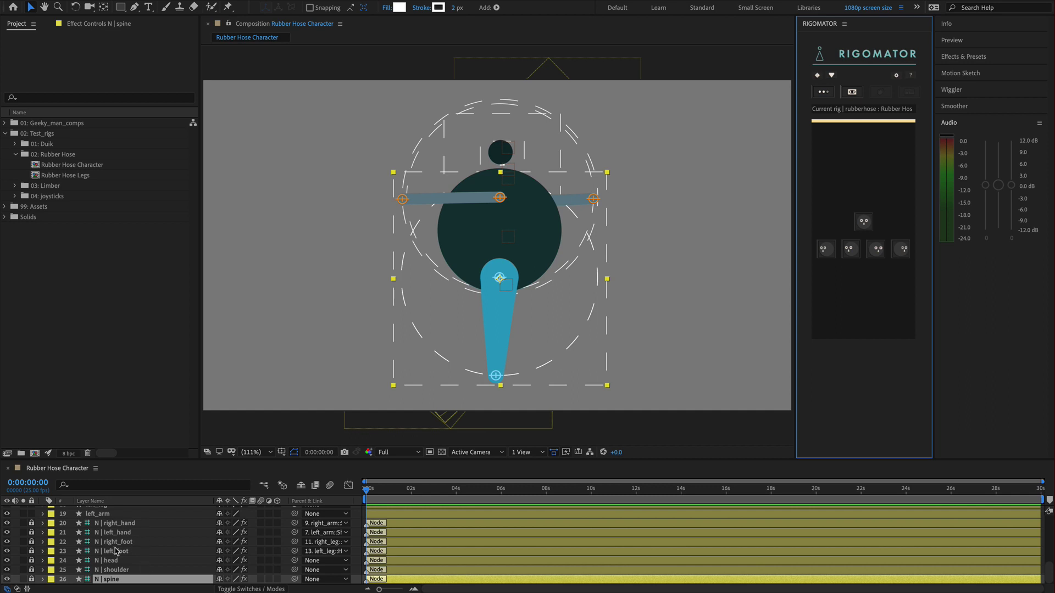
scroll(118, 550, "up", 6)
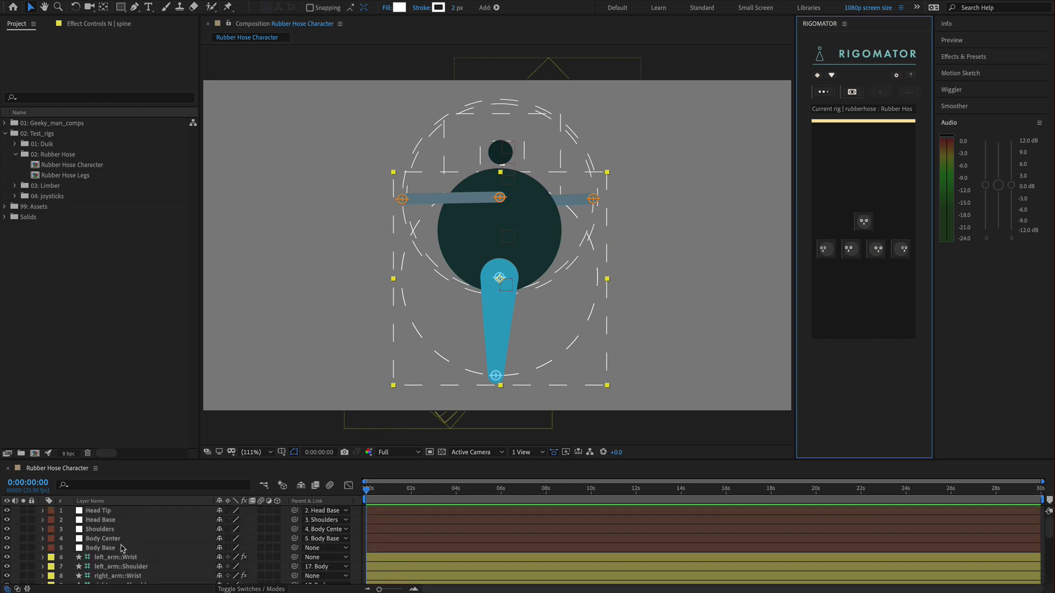
scroll(121, 548, "down", 6)
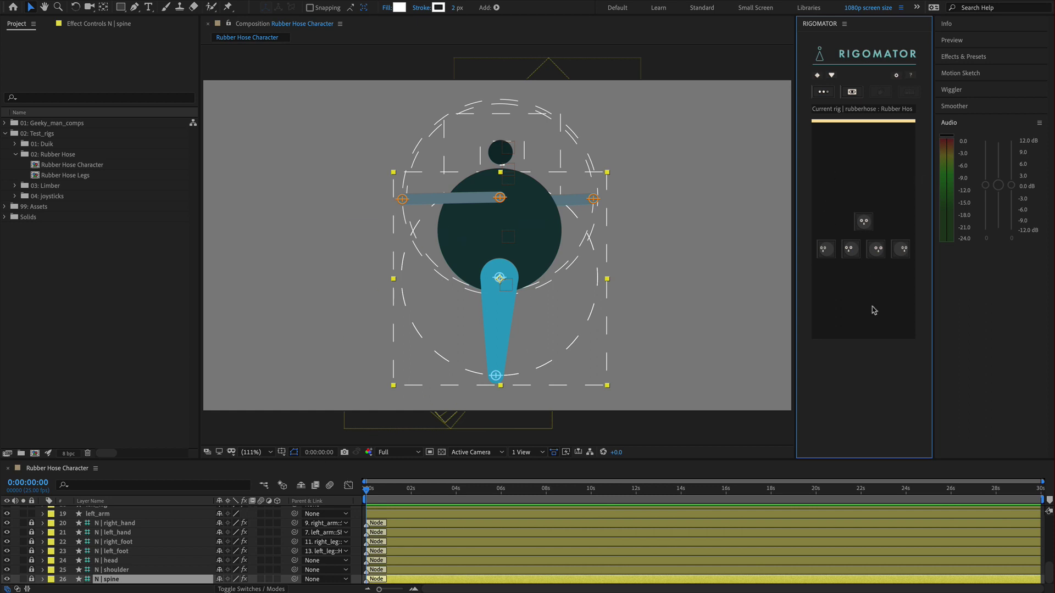
Activate the composition viewer and pick the saved rig to show its controller template buttons
left_click(752, 310)
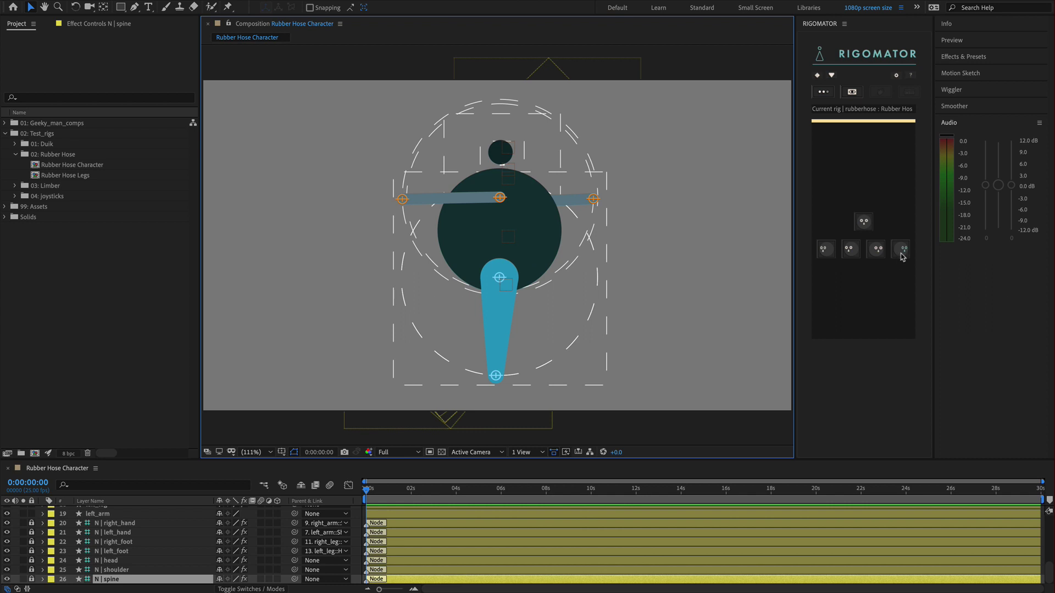
left_click(900, 252)
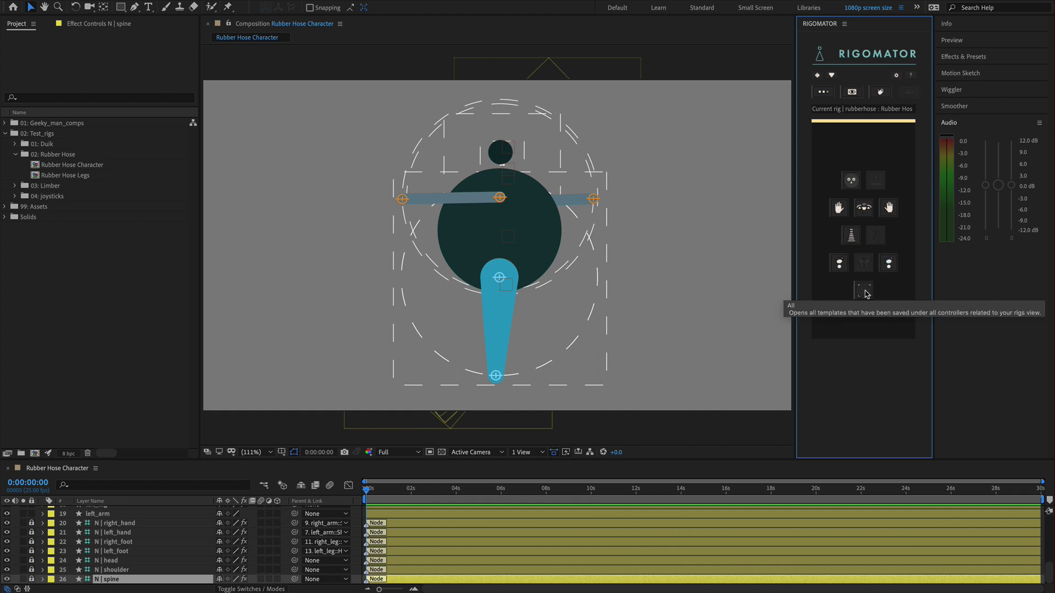
Select Character Run.duik, view left_arm::Wrist's RubberHose 2 effect, and apply the template
left_click(864, 294)
left_click(858, 146)
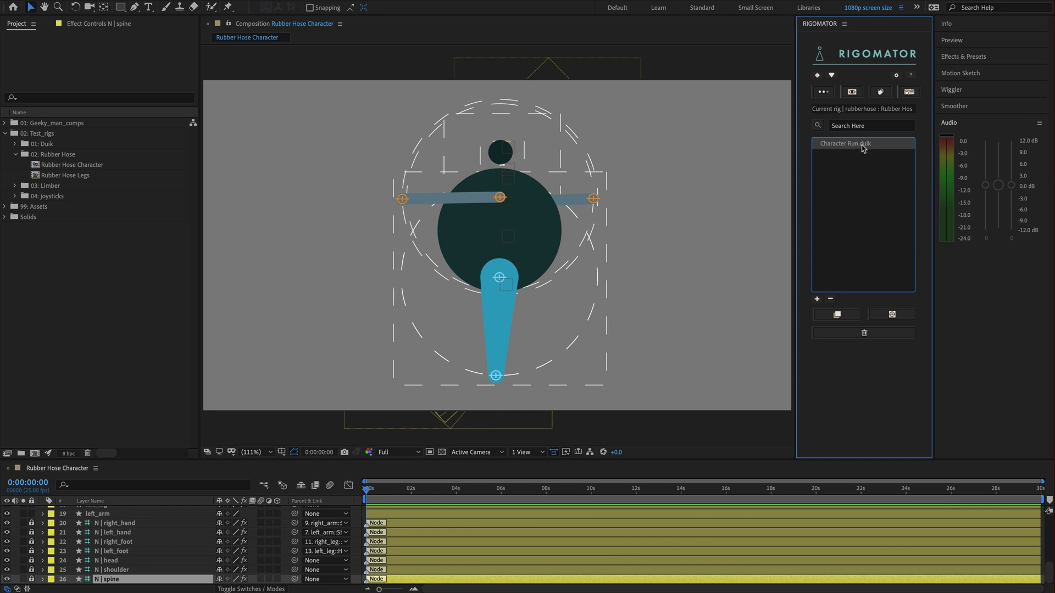
scroll(191, 527, "up", 5)
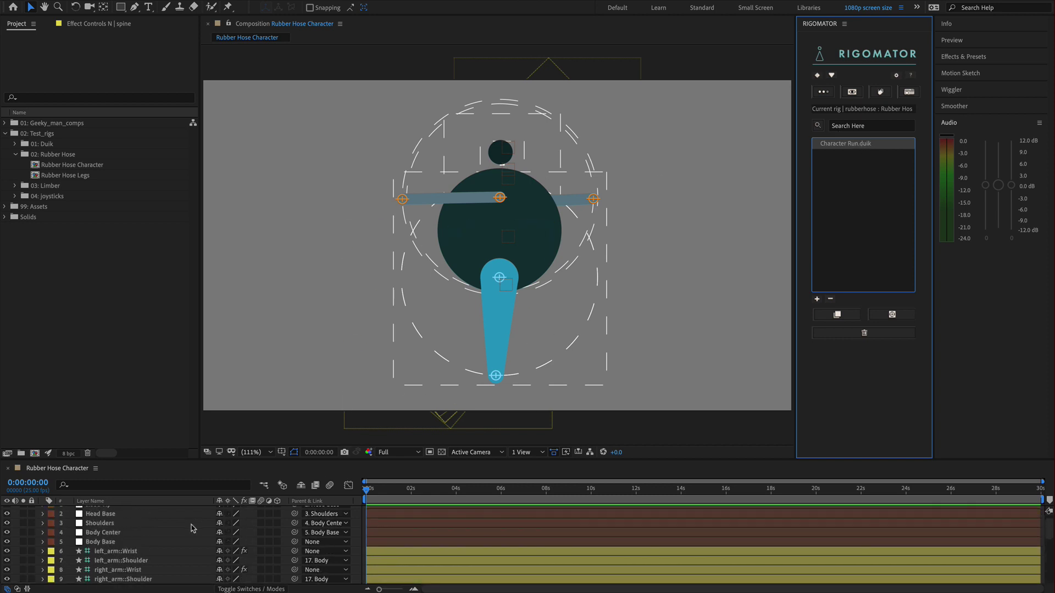
scroll(192, 527, "down", 2)
left_click(173, 538)
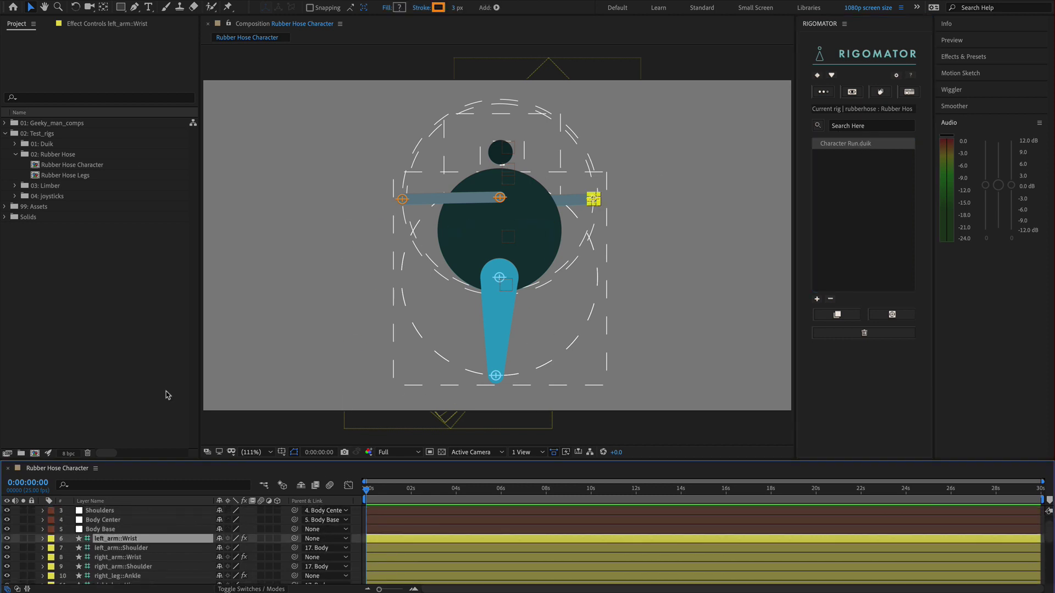
left_click(105, 23)
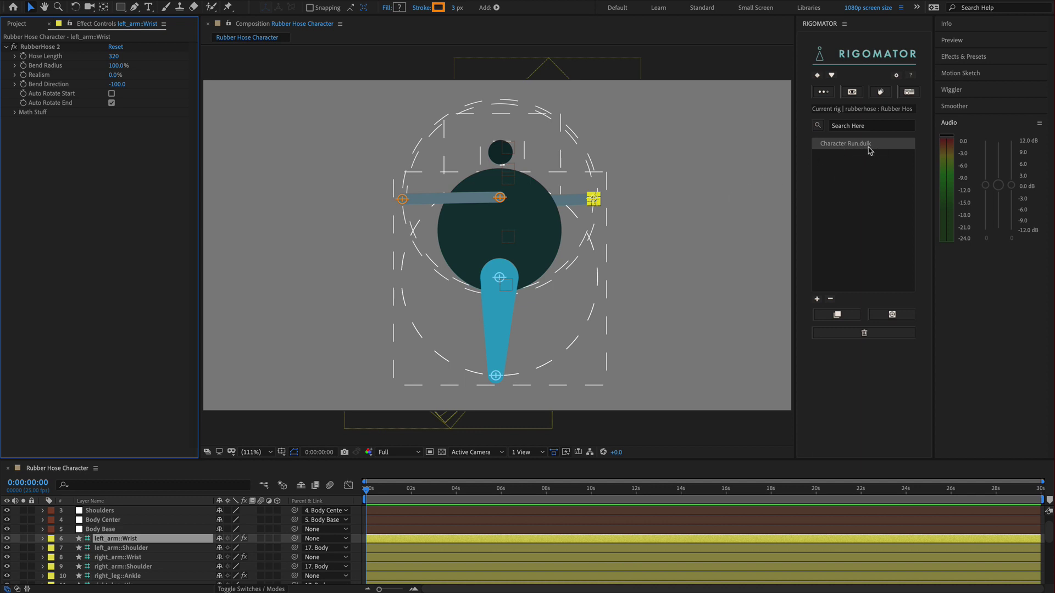
left_click(865, 144)
left_click(893, 316)
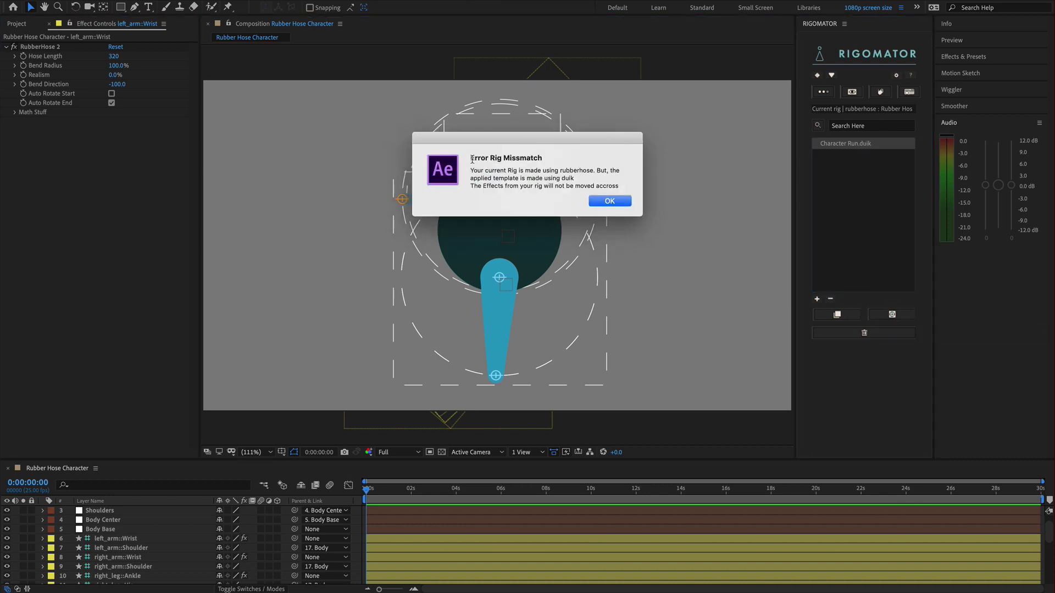
Dismiss the Error Rig Mismatch warning so the Character Run template builds onto the rig
left_click_drag(471, 158, 547, 159)
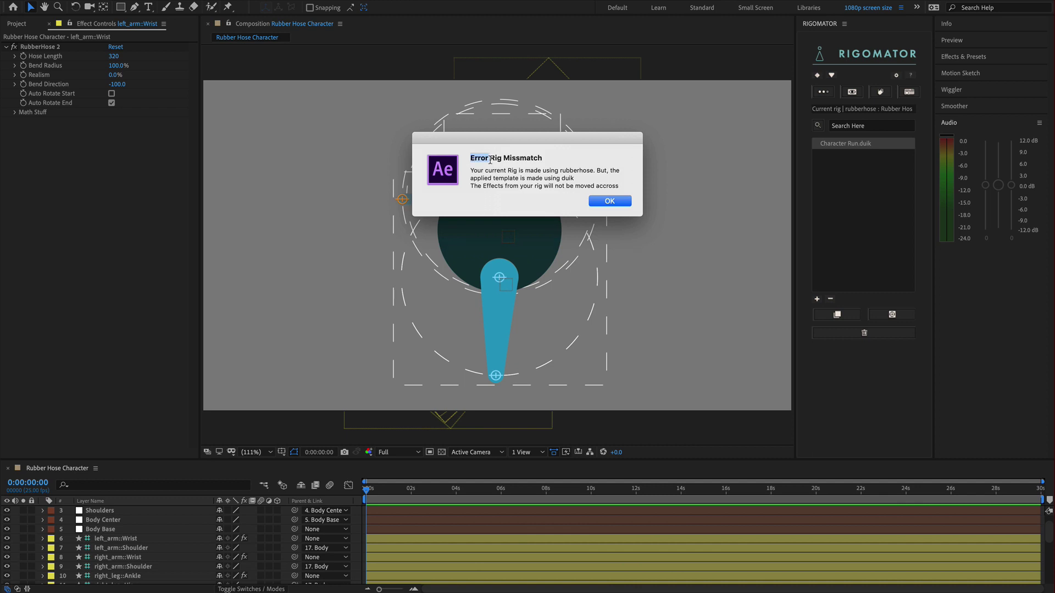
left_click(550, 160)
left_click_drag(484, 186, 613, 187)
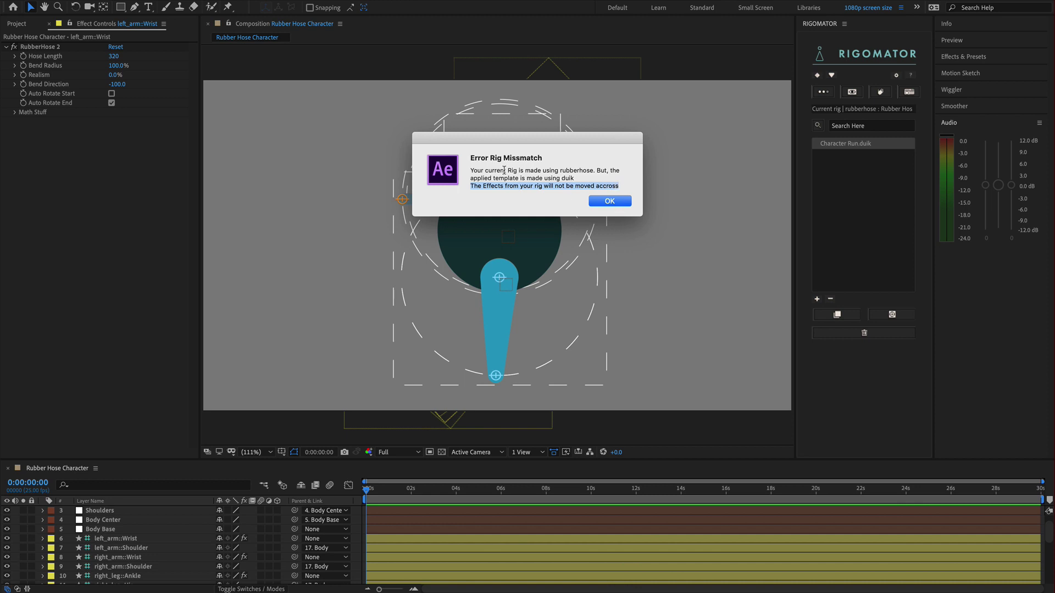
left_click(490, 187)
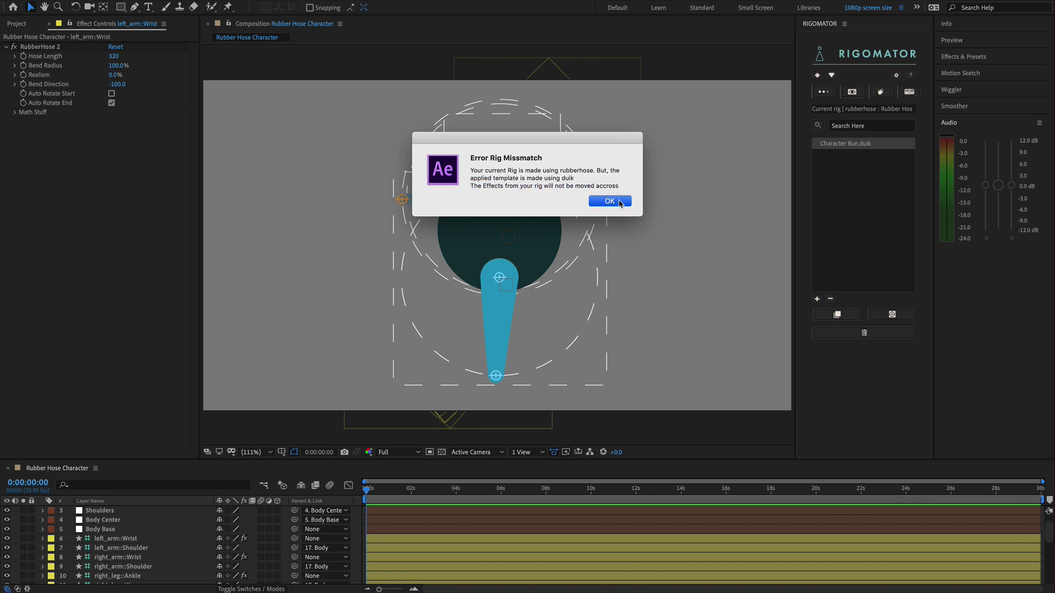
left_click(610, 202)
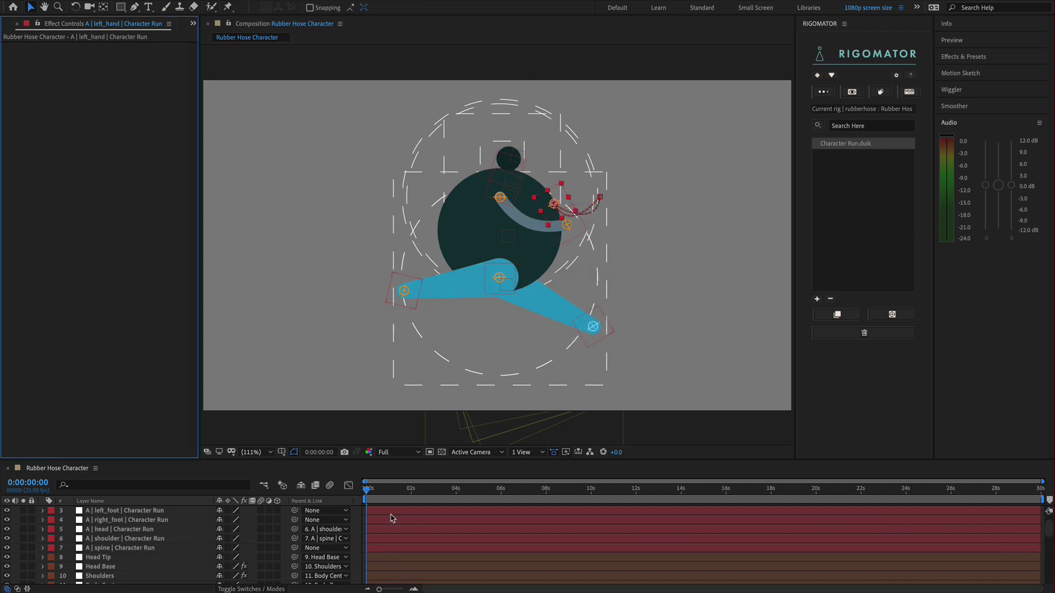
scroll(395, 518, "up", 2)
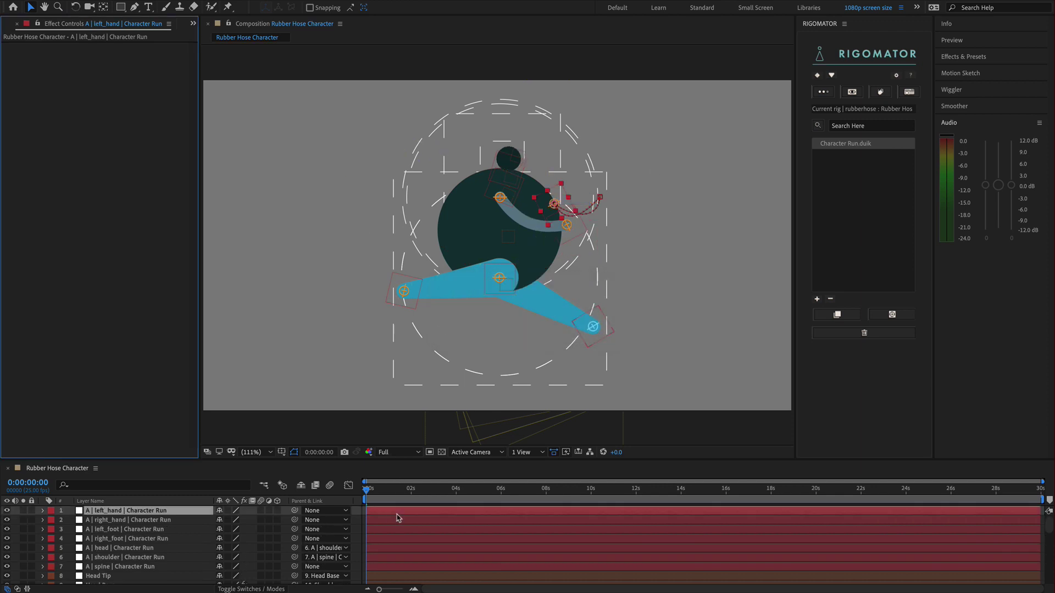
left_click(388, 572, "shift")
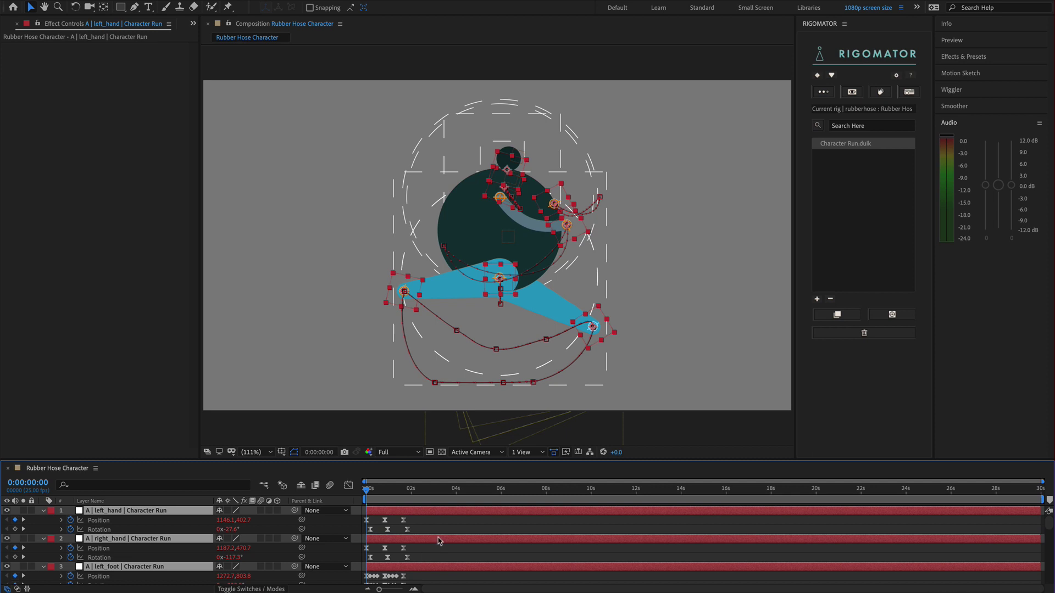
key("u")
scroll(440, 540, "down", 2)
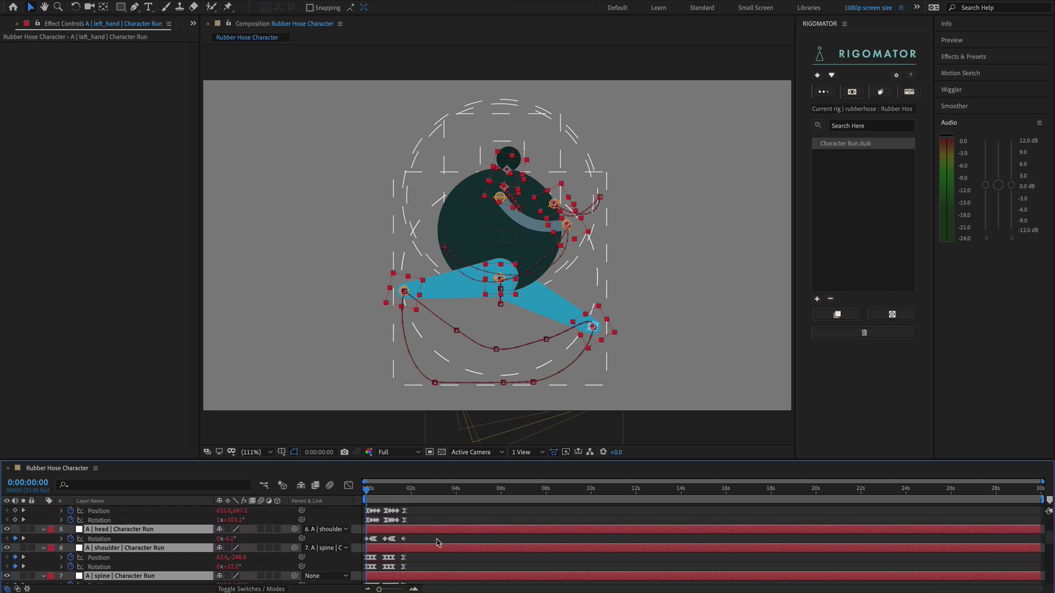
left_click(438, 541)
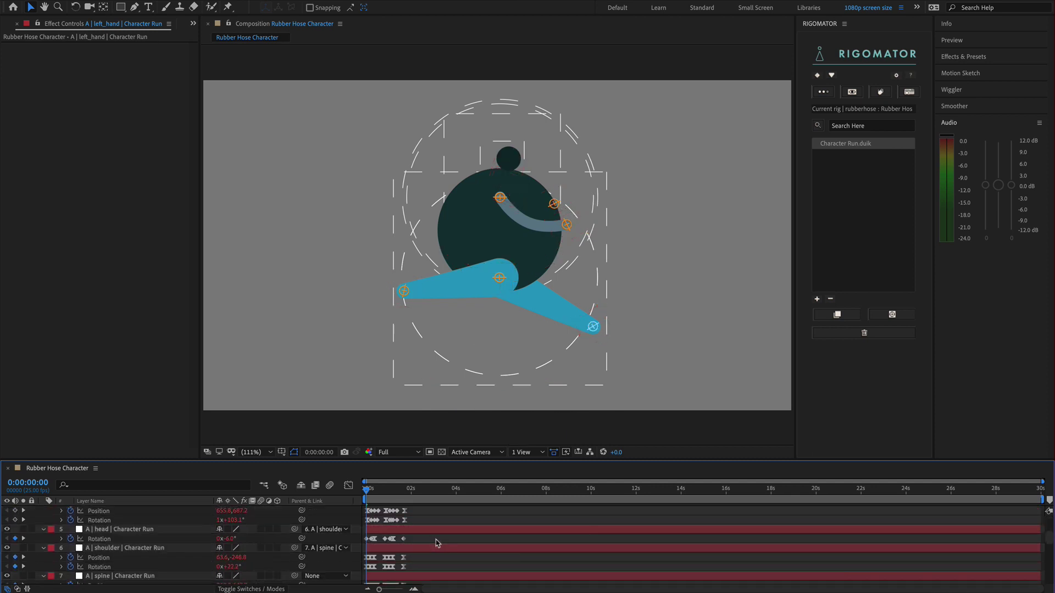
key("space")
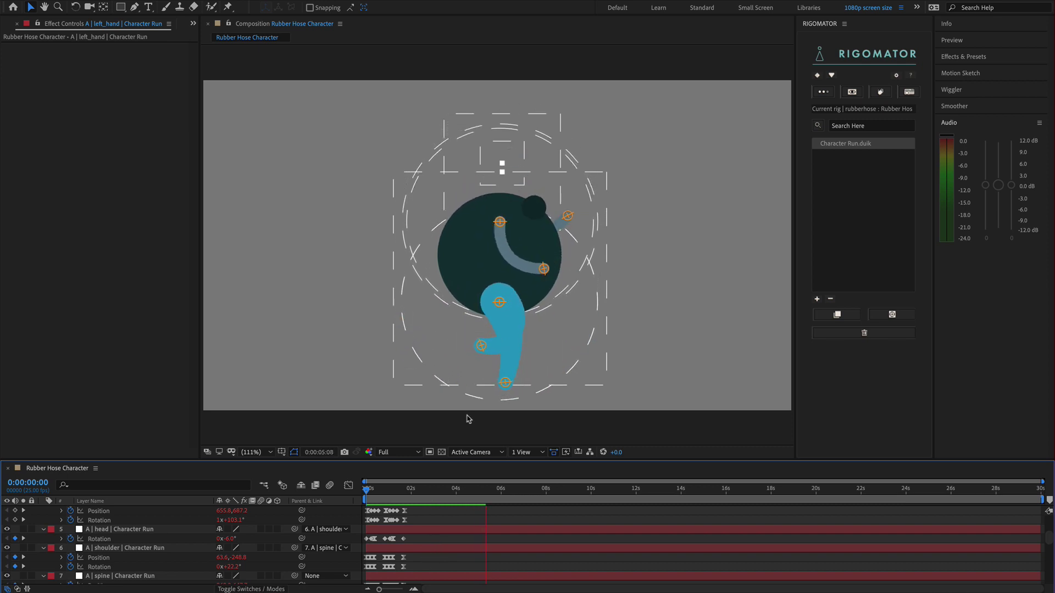
key("space")
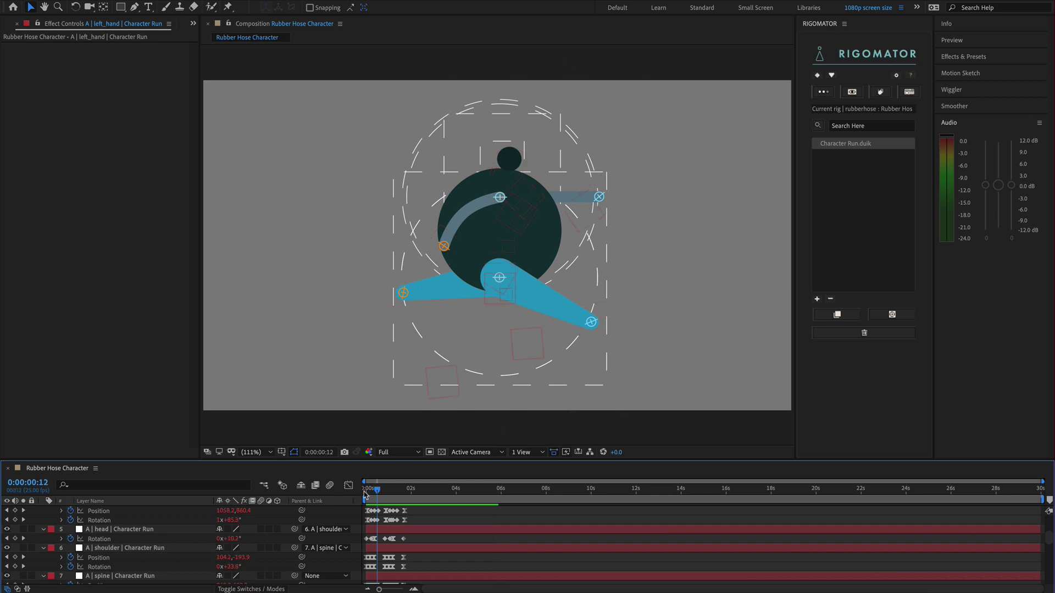
key("Home")
key("space")
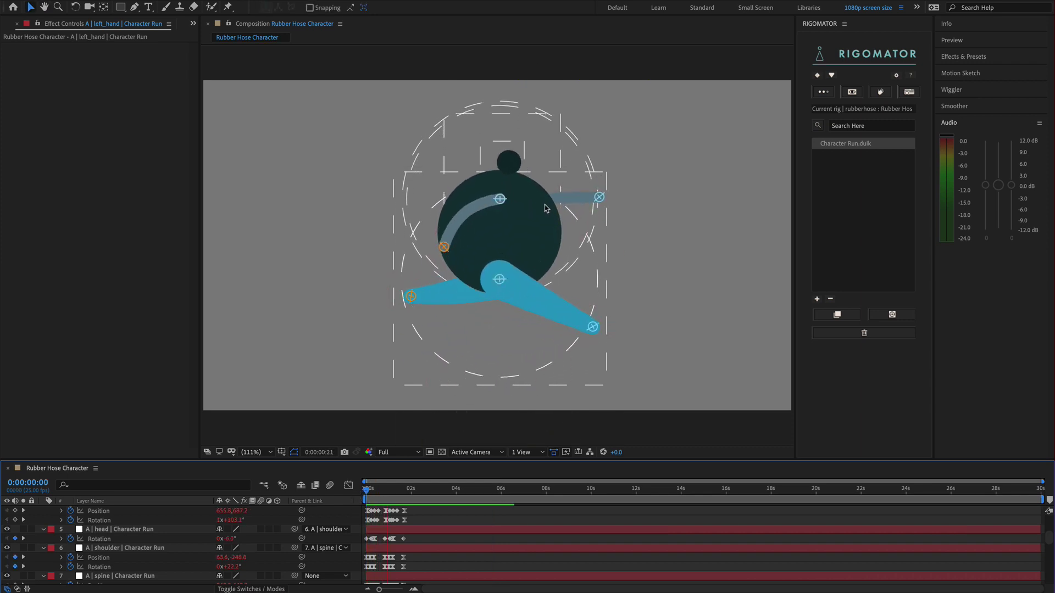
scroll(410, 547, "up", 3)
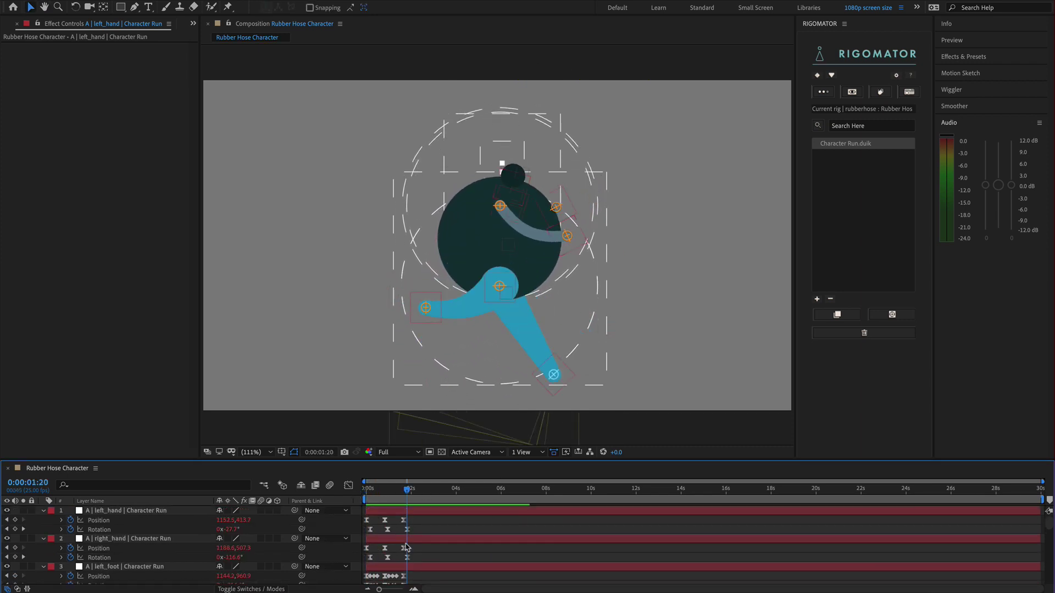
scroll(409, 547, "down", 3)
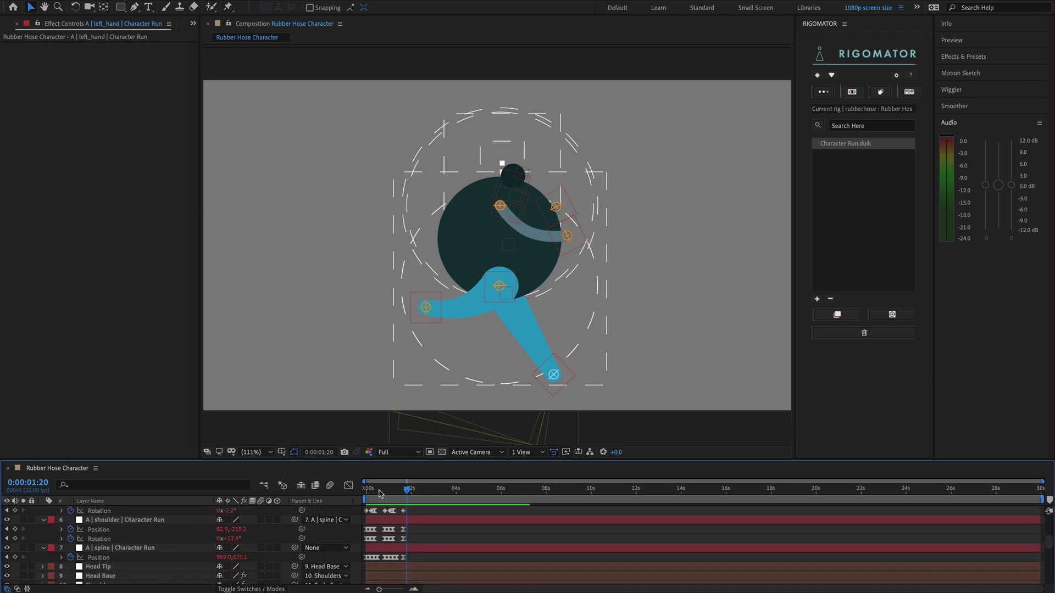
left_click(371, 493)
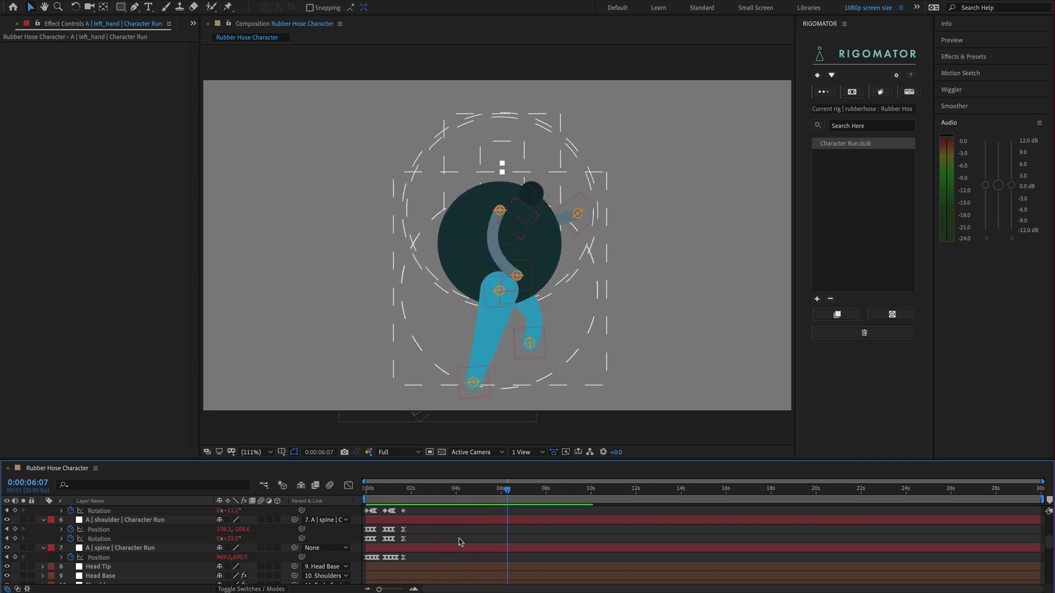
Select the spine and left_hand controllers, then delete the Character Run.duik template in Rigomator
left_click(116, 548)
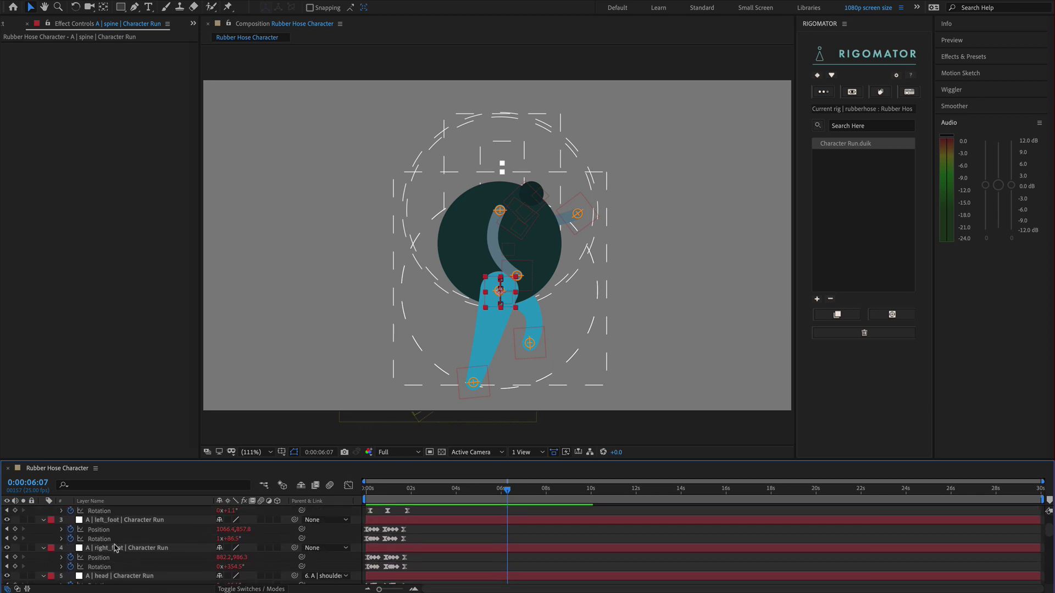
scroll(115, 548, "up", 1)
scroll(116, 548, "up", 2)
left_click(110, 511)
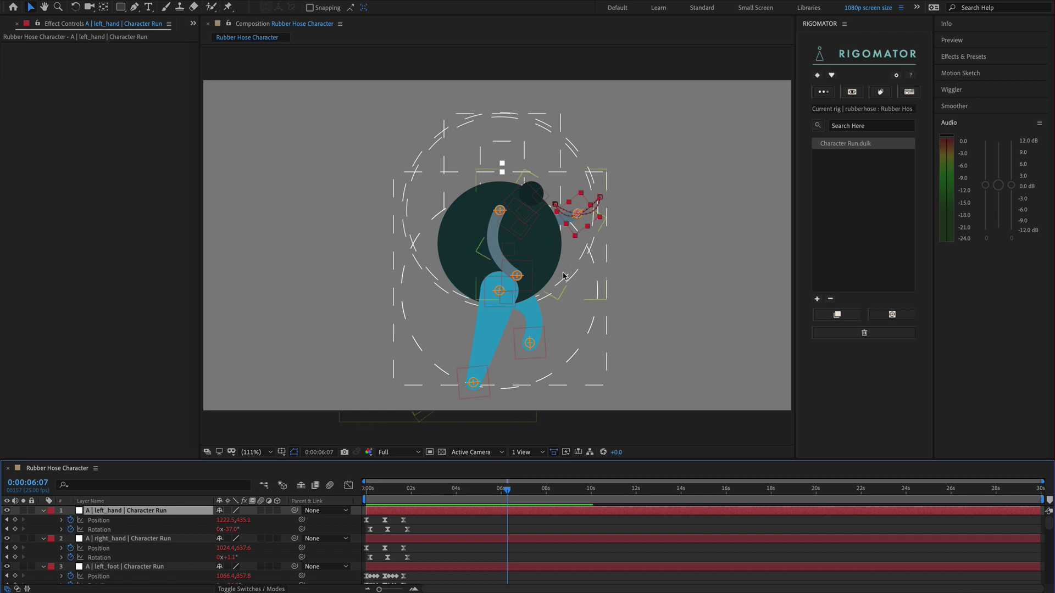
left_click(860, 148)
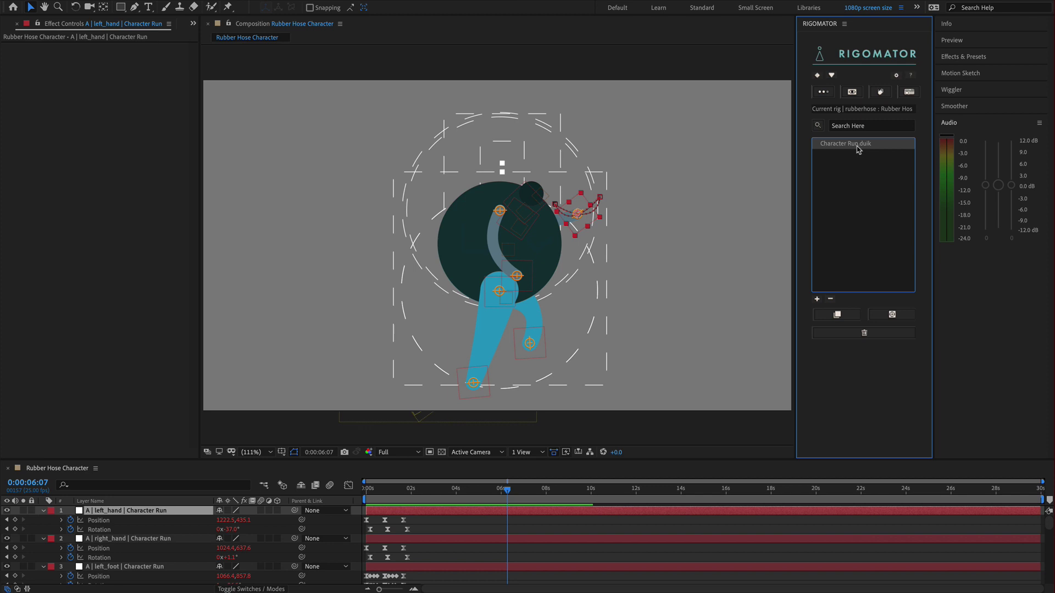
left_click(863, 333)
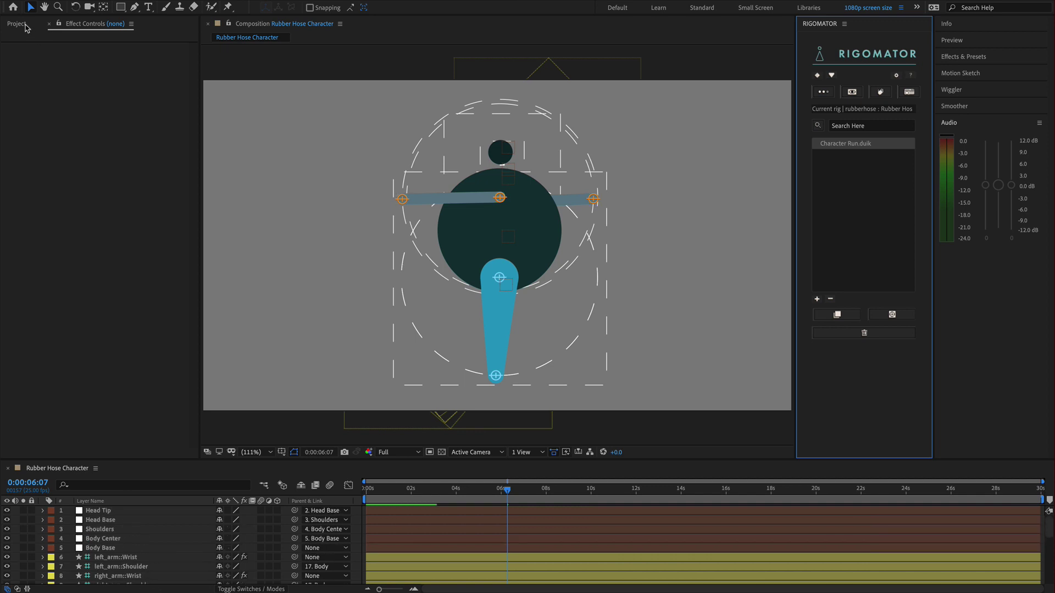
Duplicate the Rubber Hose Character comp as Rubber Hose Character_hand_animation and open it
left_click(18, 24)
left_click(94, 167)
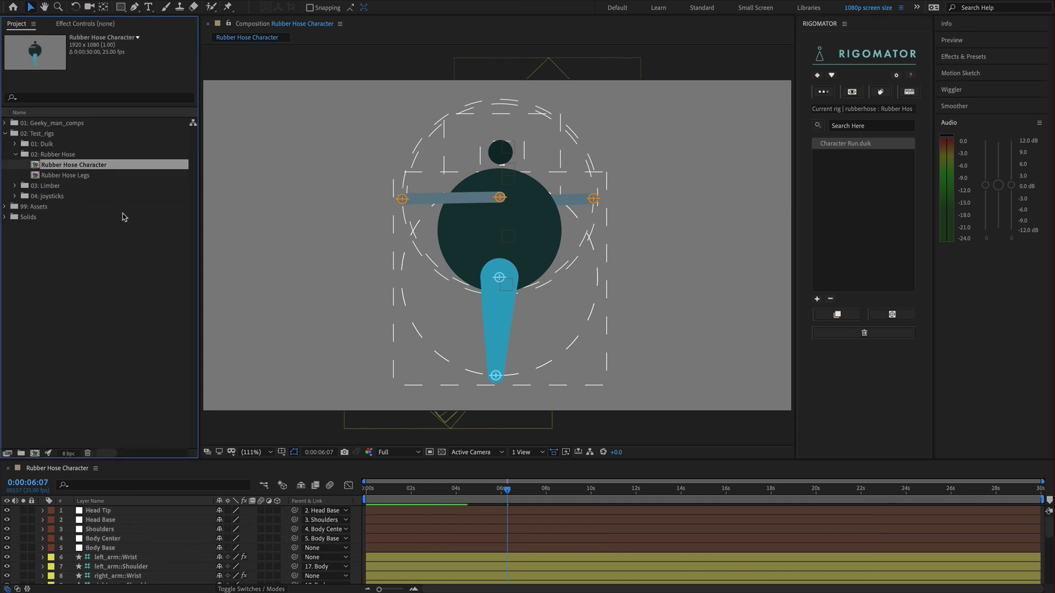
key("ctrl+d")
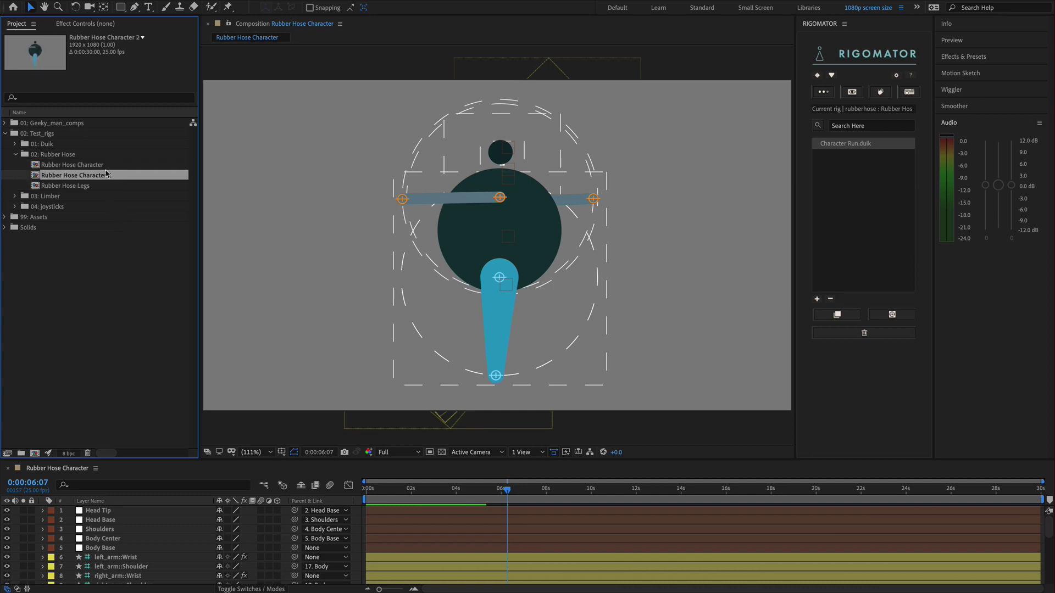
key("Return")
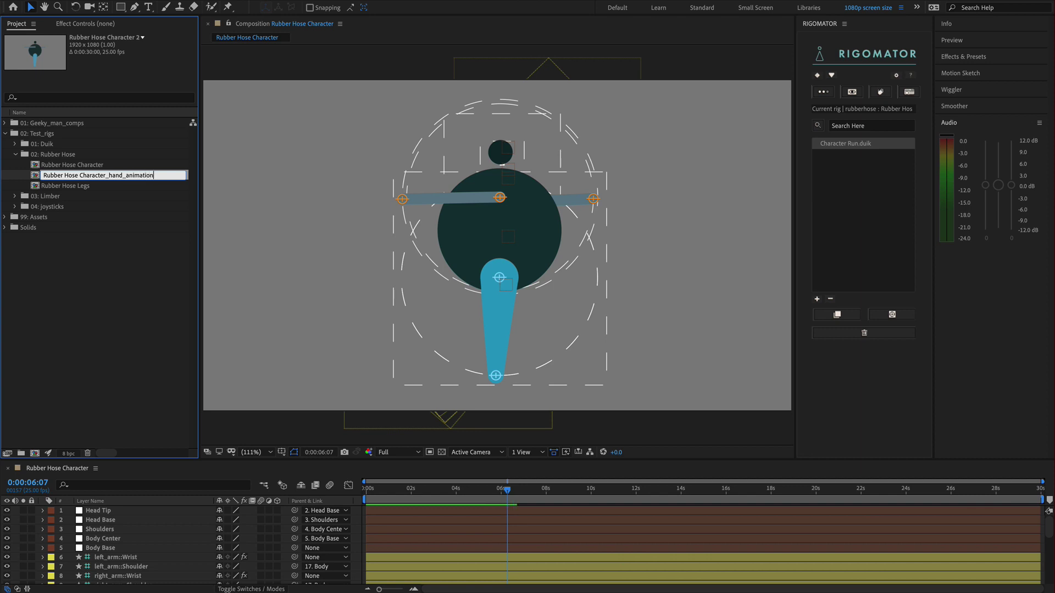
key("Return")
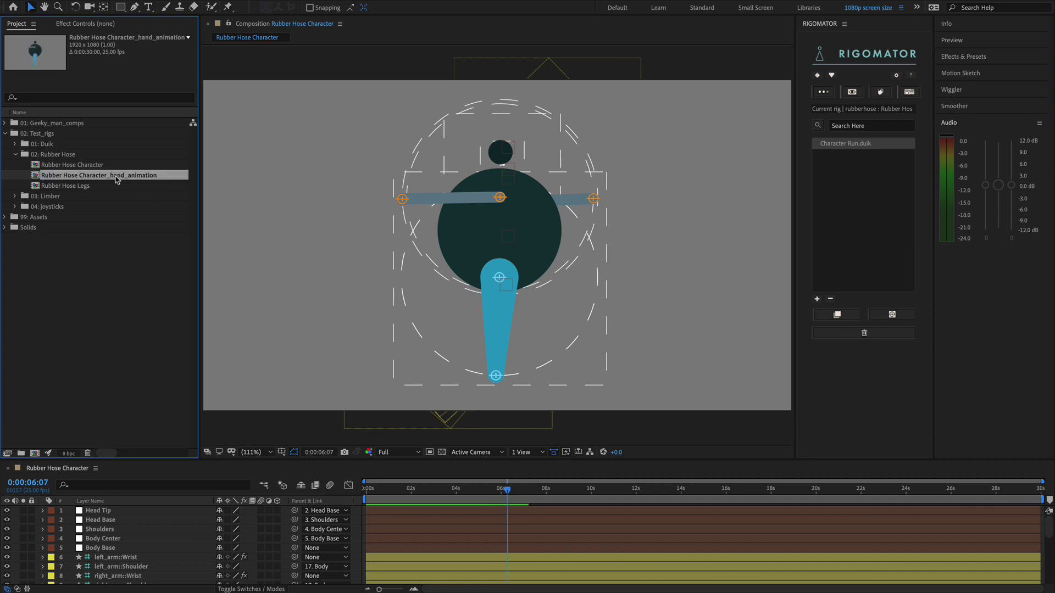
double_click(116, 176)
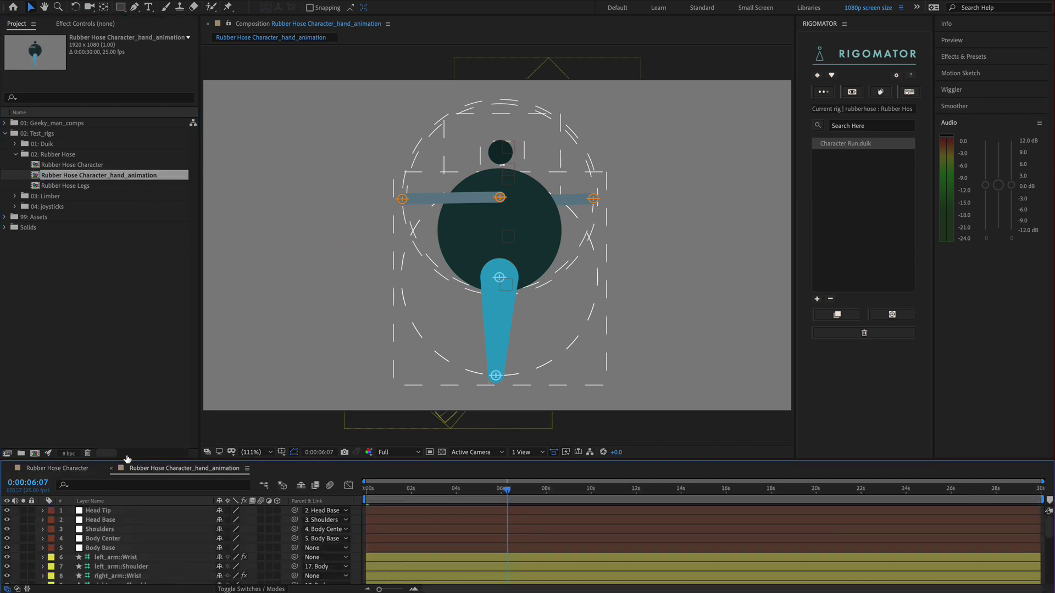
In the hand_animation comp, select right_arm::Wrist and reveal its Position property
left_click(57, 468)
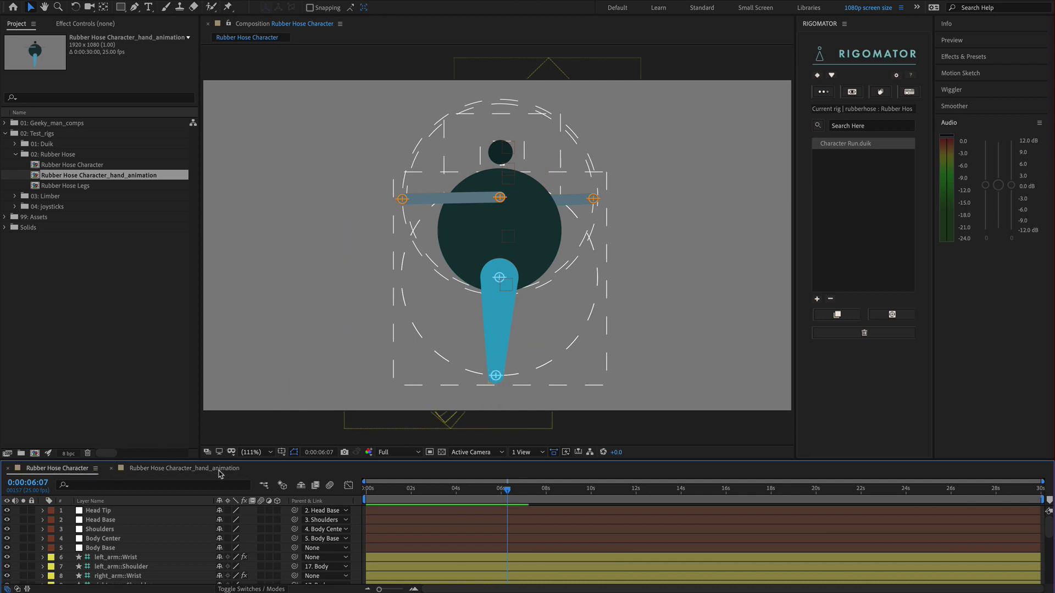
left_click(220, 470)
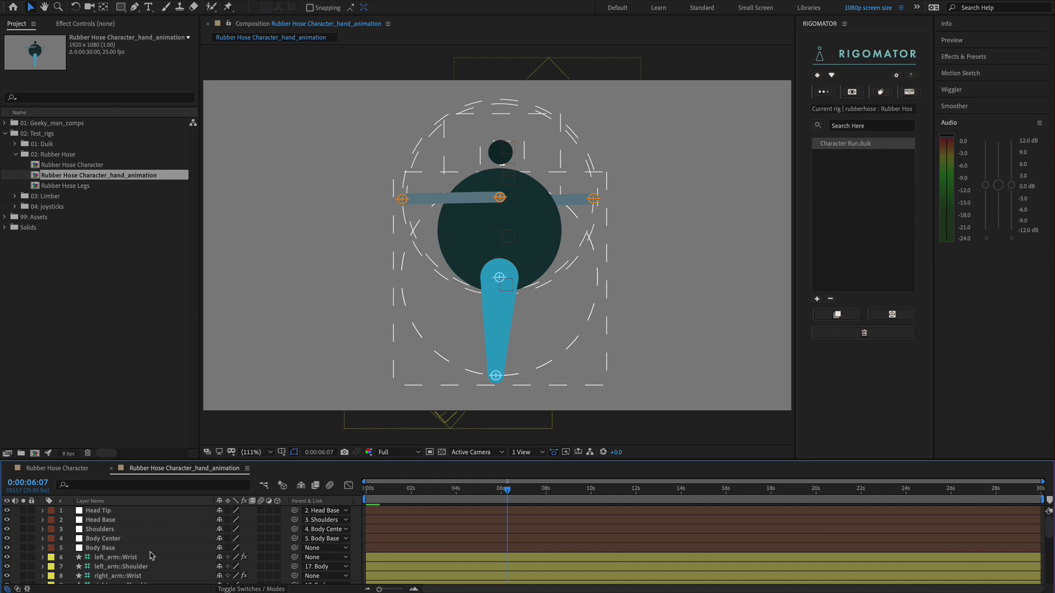
scroll(151, 552, "down", 2)
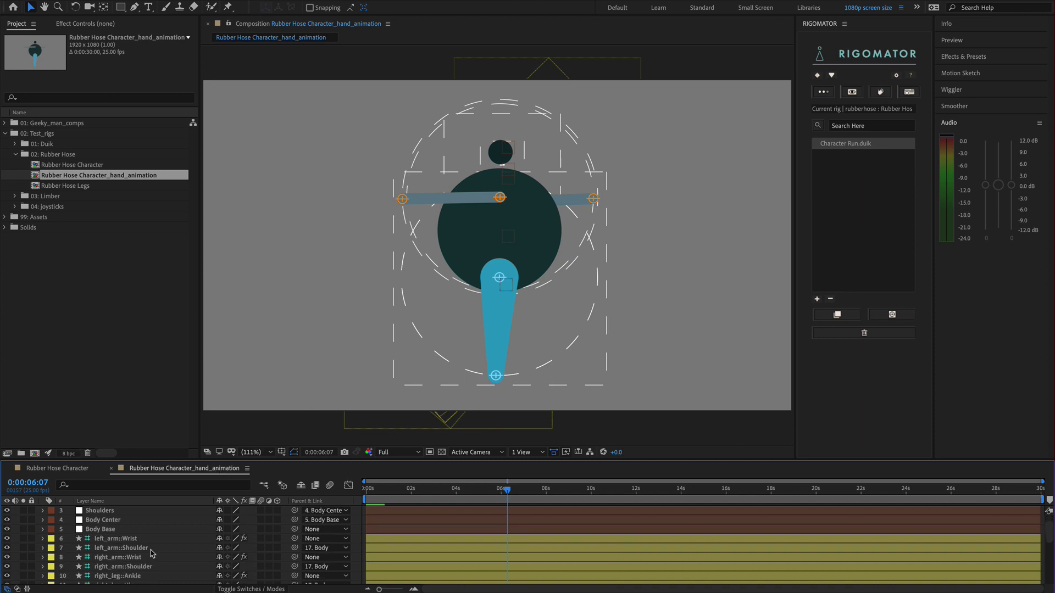
left_click(131, 549)
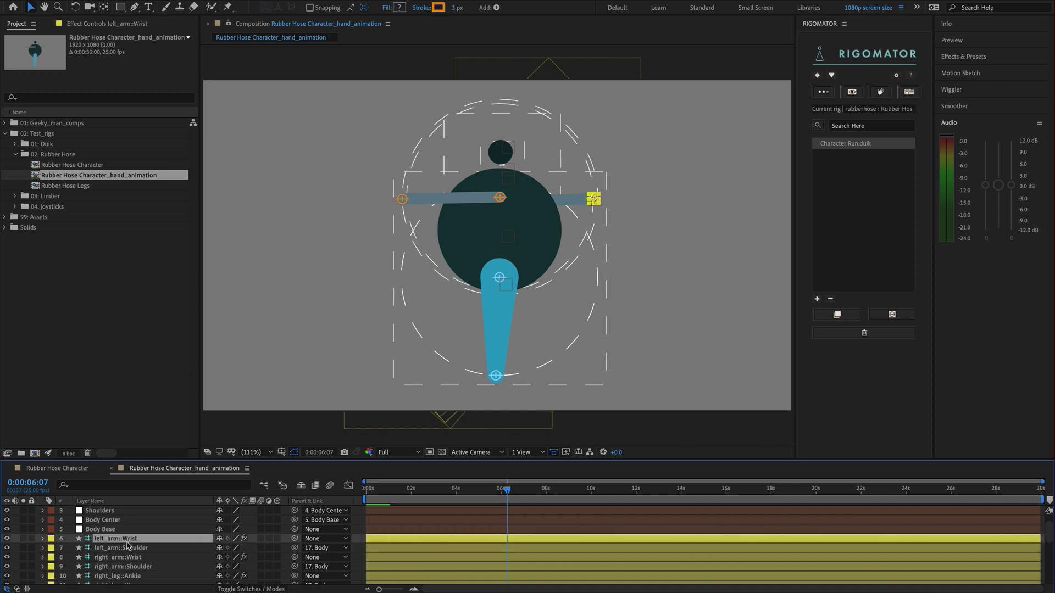
left_click(129, 559)
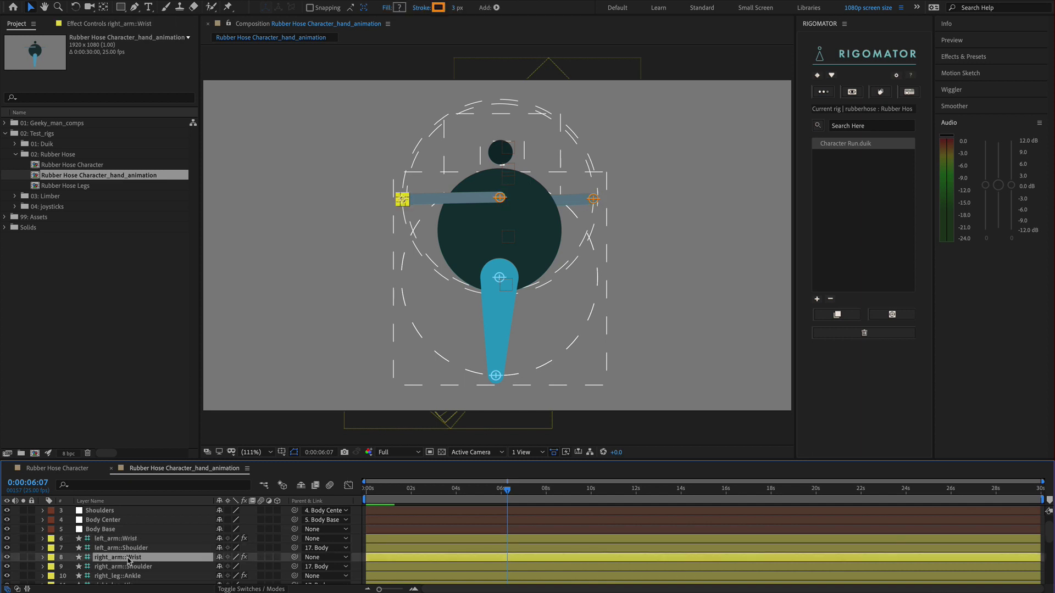
key("p")
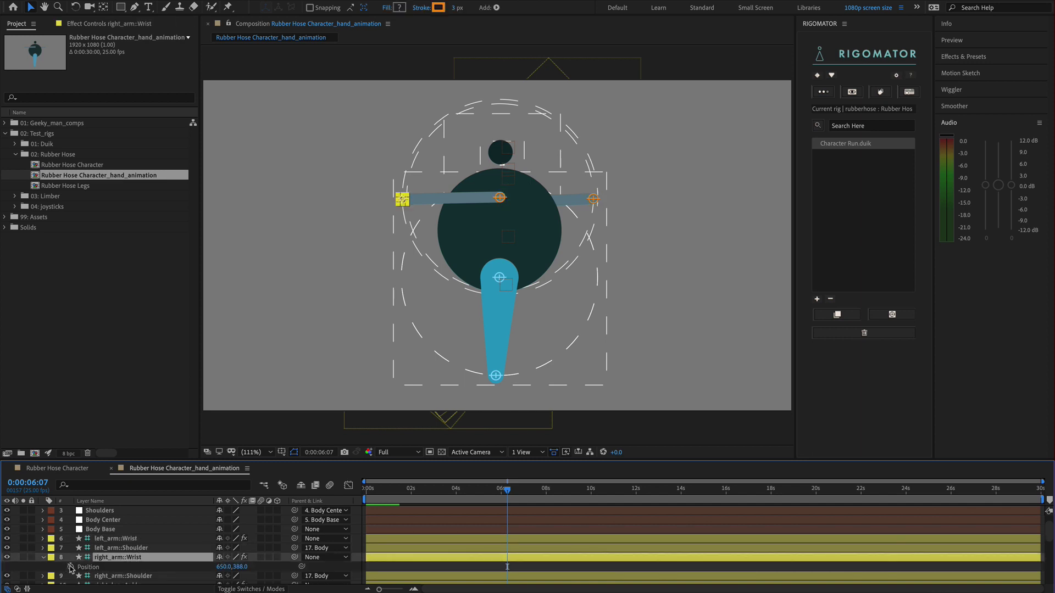
Keyframe the wrist Position at 1:24, then pull it into the body later with a curved path
left_click(411, 491)
left_click(71, 567)
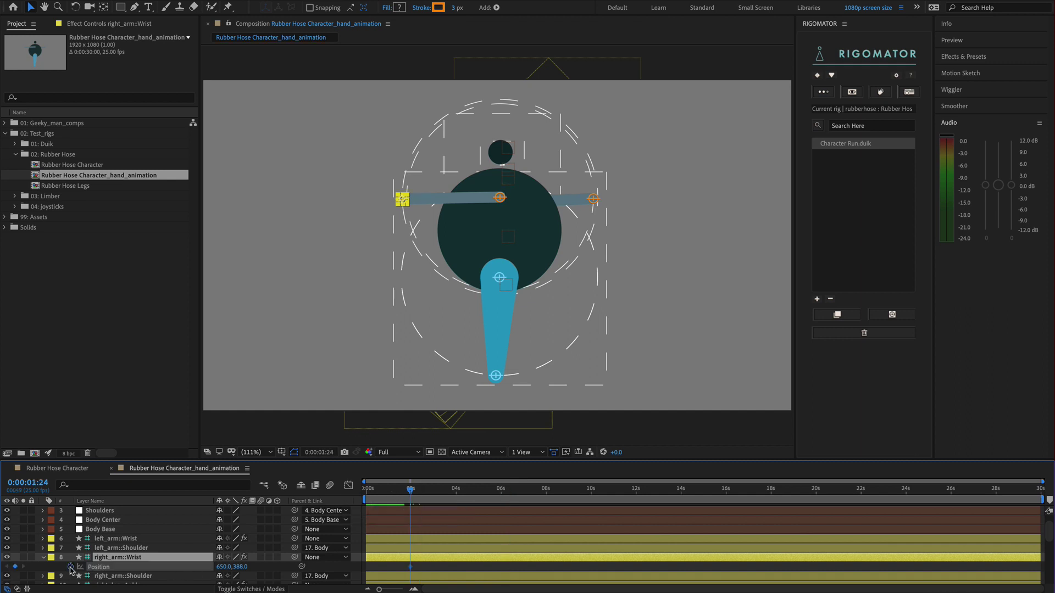
left_click(423, 491)
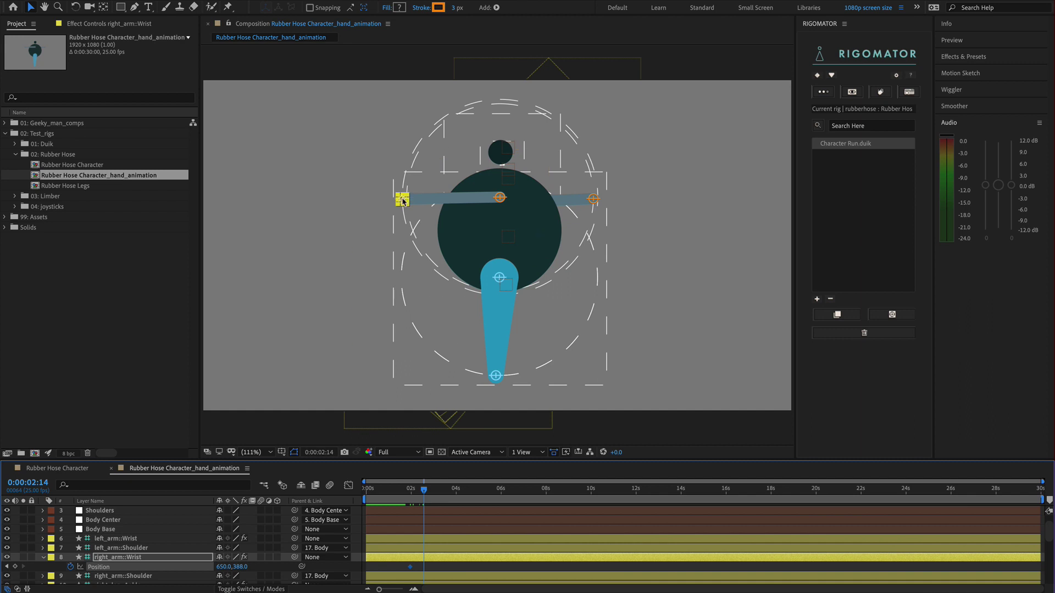
mouse_move(402, 202)
left_mouse_down()
mouse_move(479, 253)
mouse_move(470, 260)
left_mouse_up()
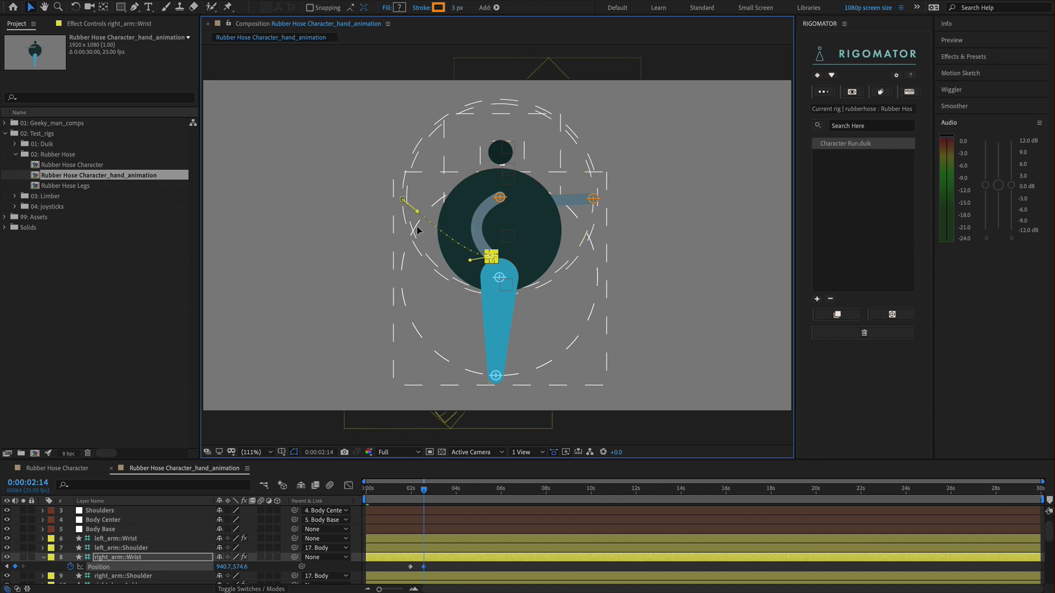
left_click_drag(418, 213, 416, 231)
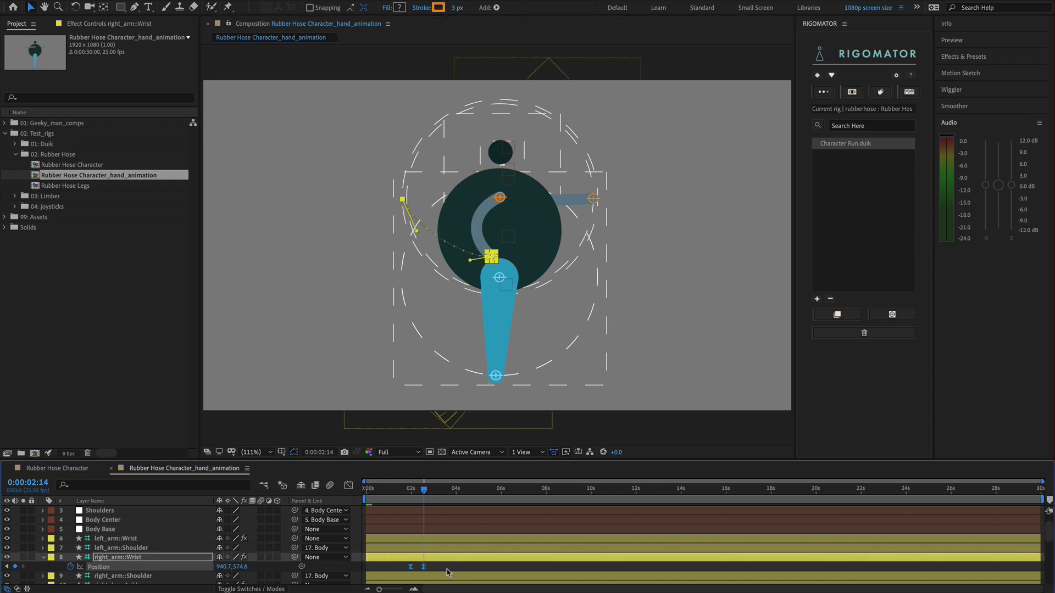
left_click(445, 572)
left_click_drag(424, 490, 409, 490)
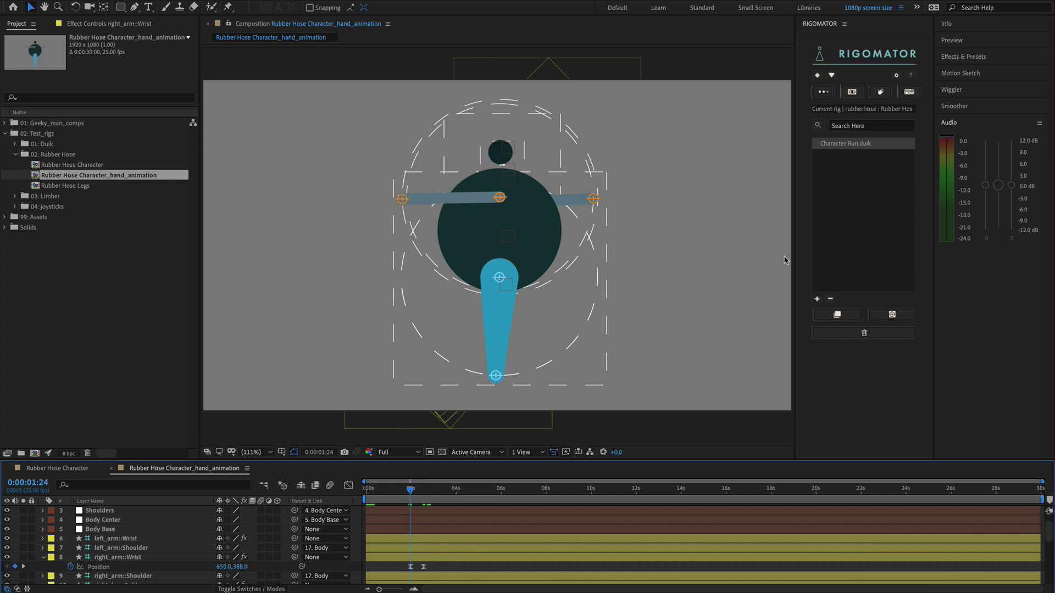
Reload the rubberhose rig in Rigomator and show its body-part controls
left_click(840, 241)
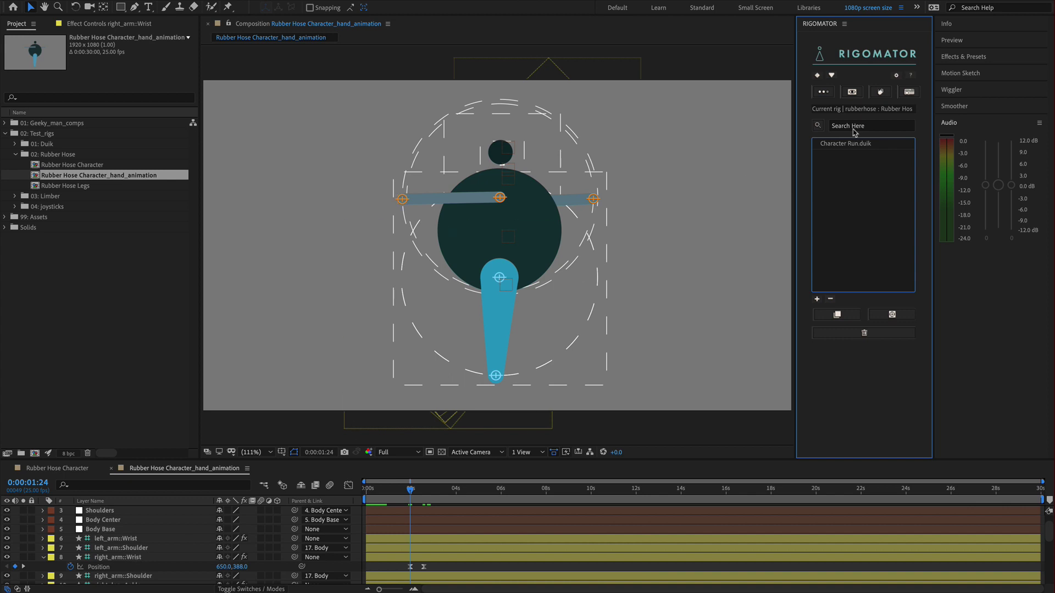
left_click(822, 92)
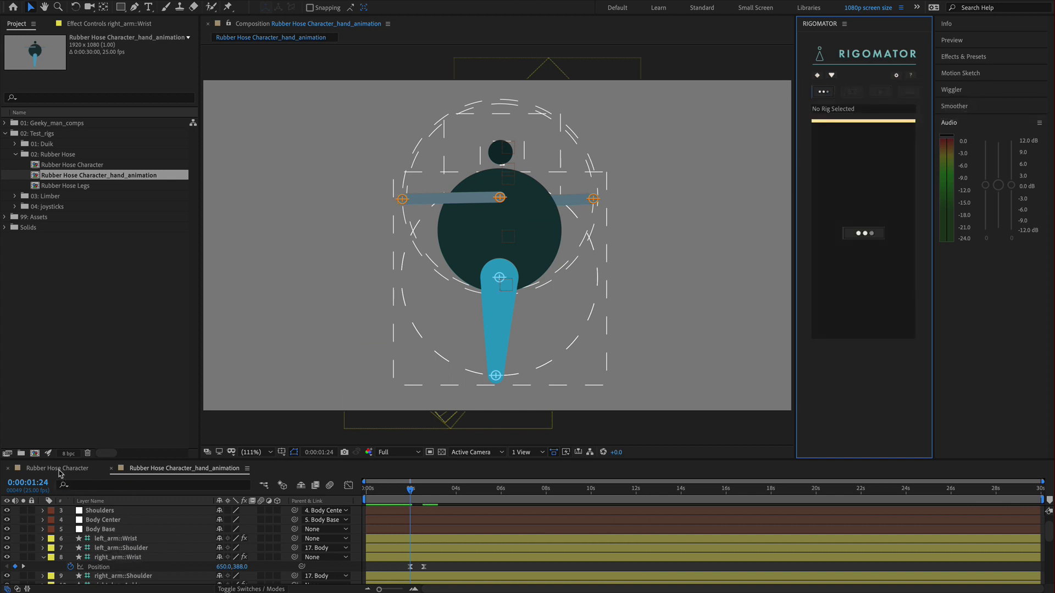
scroll(124, 551, "up", 2)
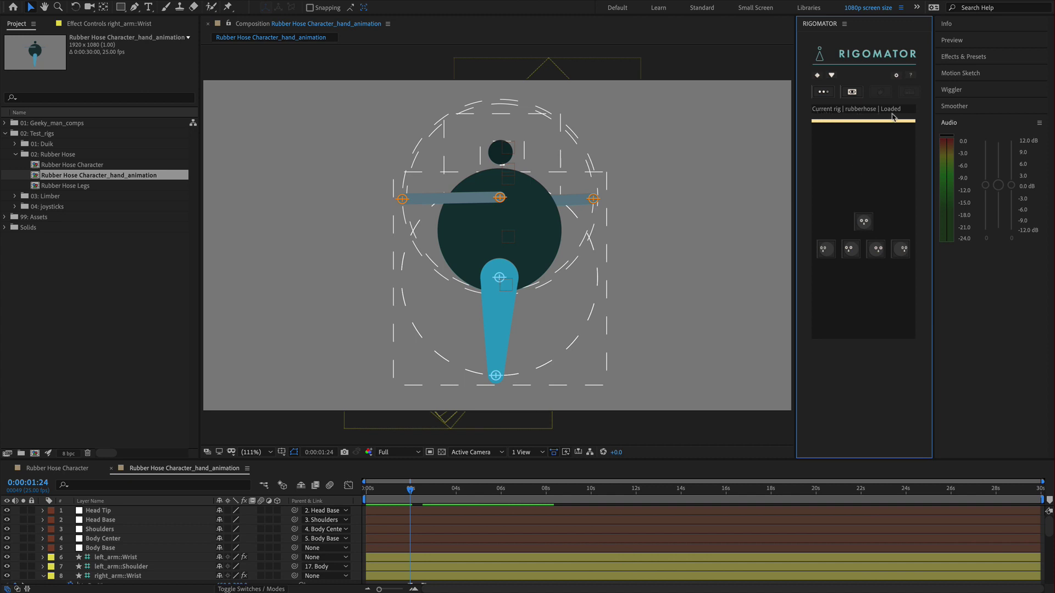
scroll(207, 547, "down", 3)
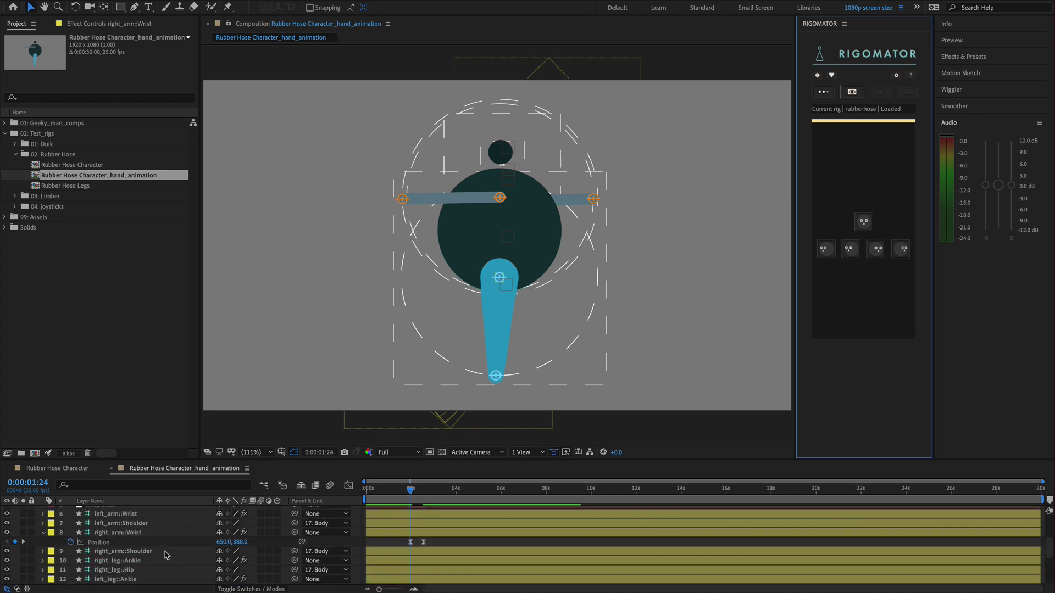
scroll(165, 555, "up", 3)
left_click(905, 249)
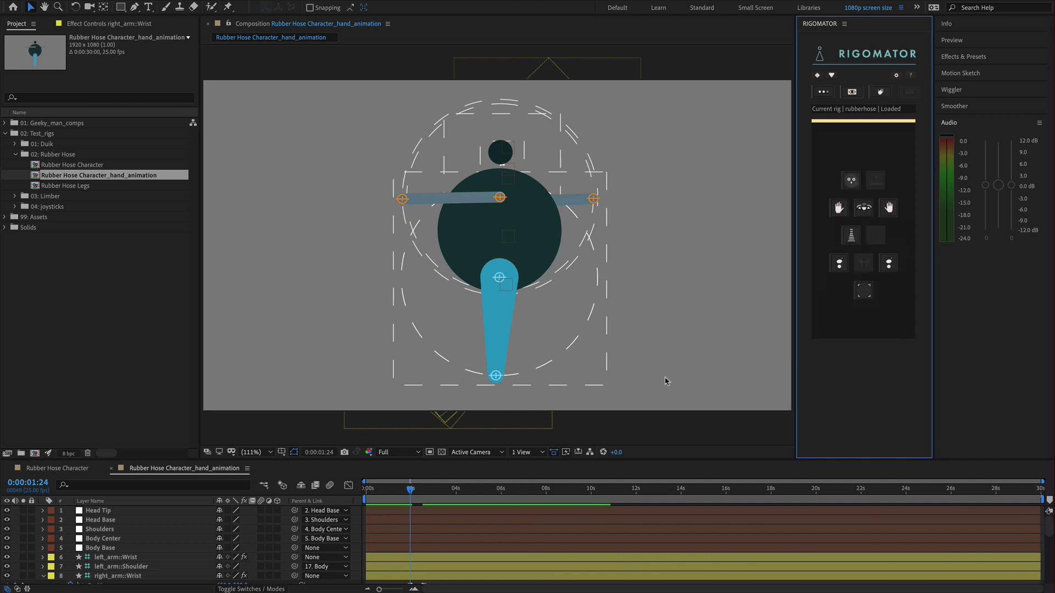
scroll(183, 536, "down", 3)
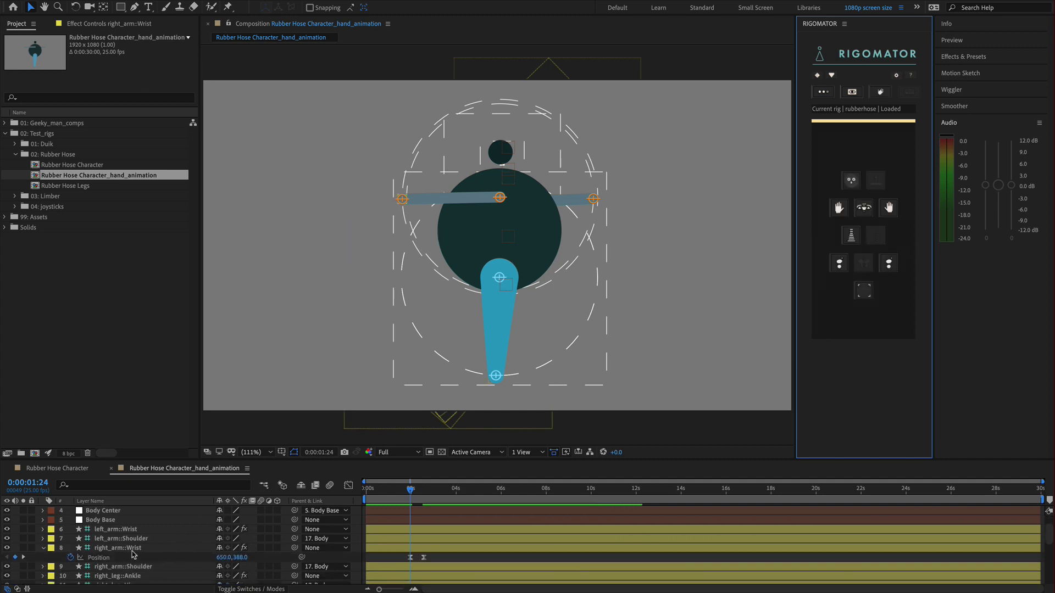
Save the right arm animation as a Rigomator template named 'Right Arm Test'
left_click(843, 210)
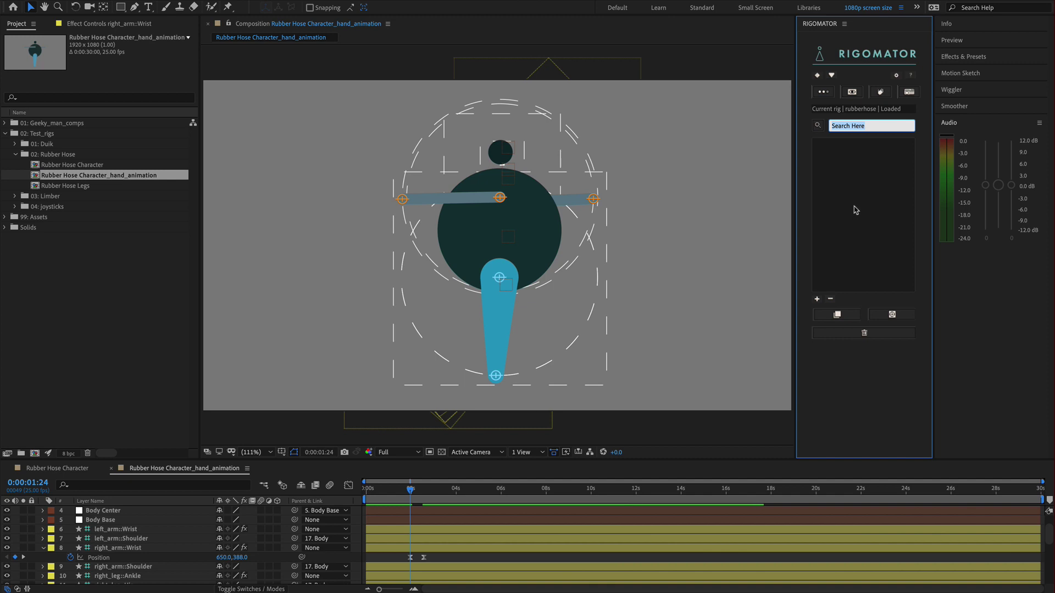
left_click(816, 299)
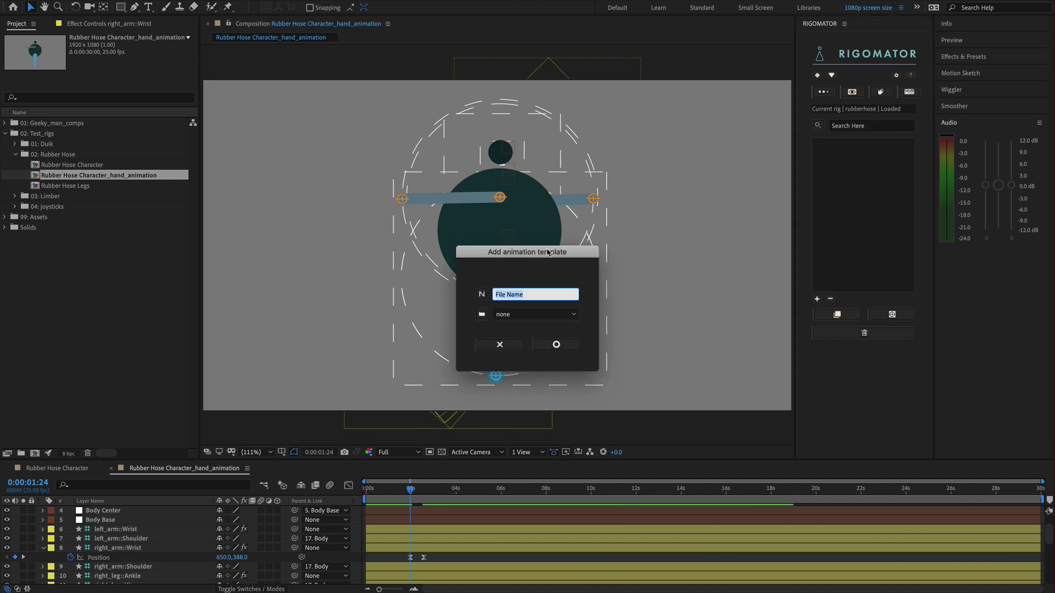
left_click_drag(548, 252, 720, 249)
type("Right Arm Test")
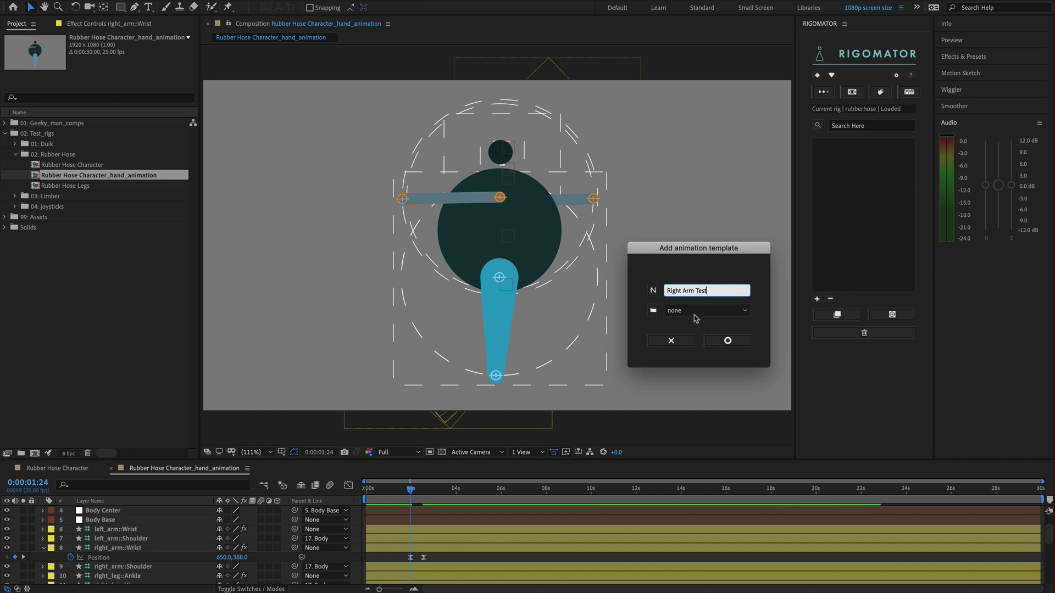
left_click(729, 341)
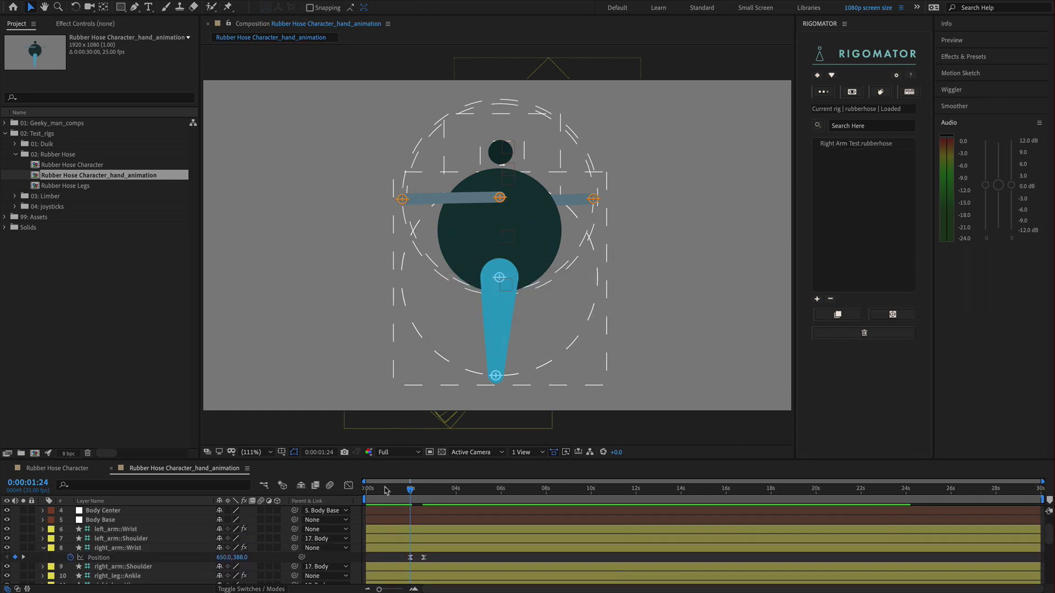
Delete the wrist's second Position keyframe and return to the start of the timeline
mouse_move(409, 492)
left_mouse_down()
mouse_move(421, 492)
mouse_move(410, 492)
left_mouse_up()
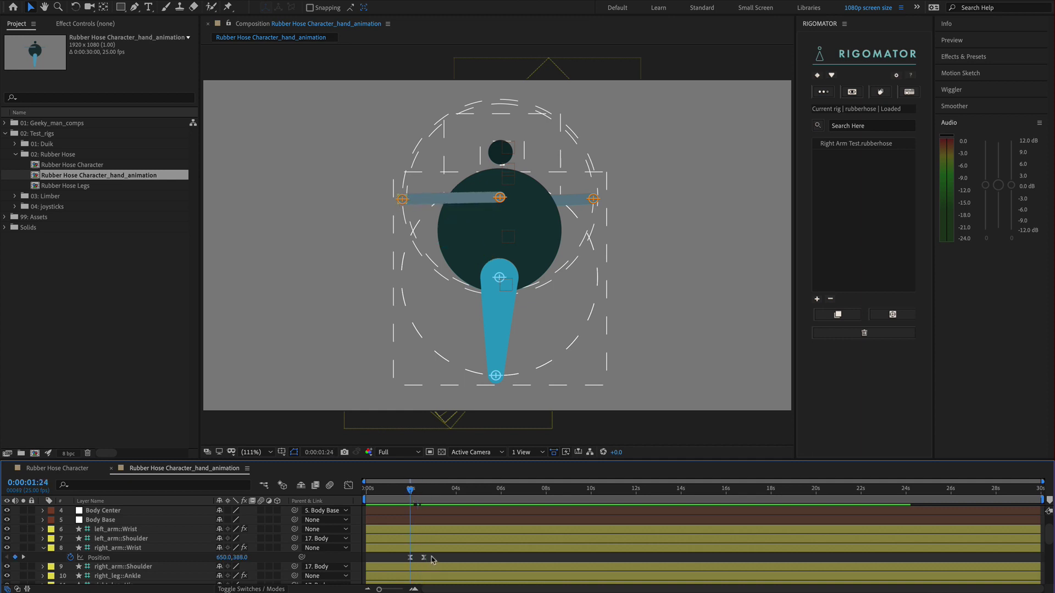
left_click(422, 560)
key("Delete")
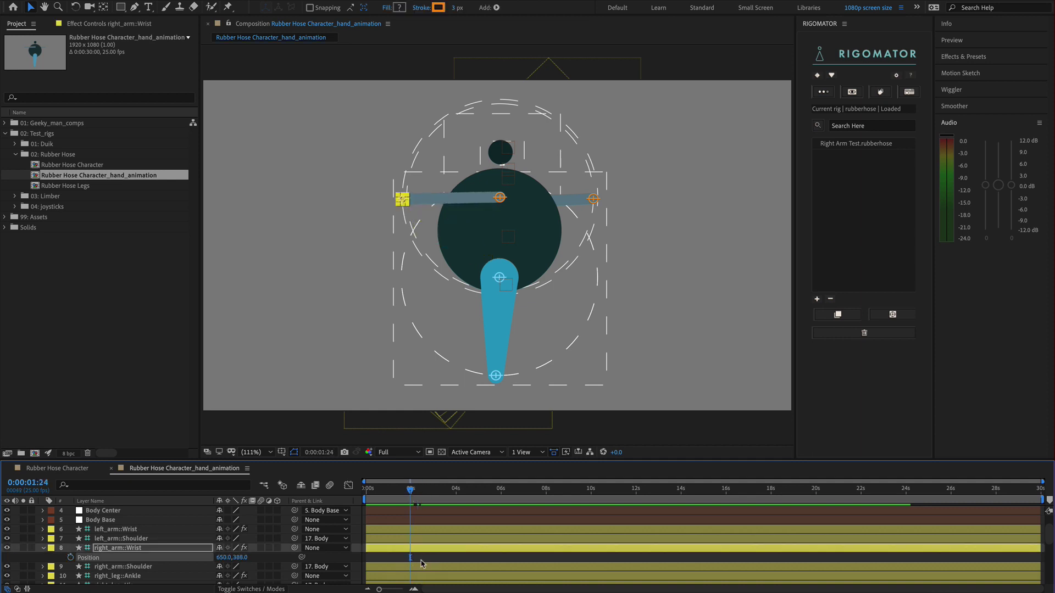
left_click(422, 563)
left_click_drag(382, 492, 366, 492)
left_click(44, 548)
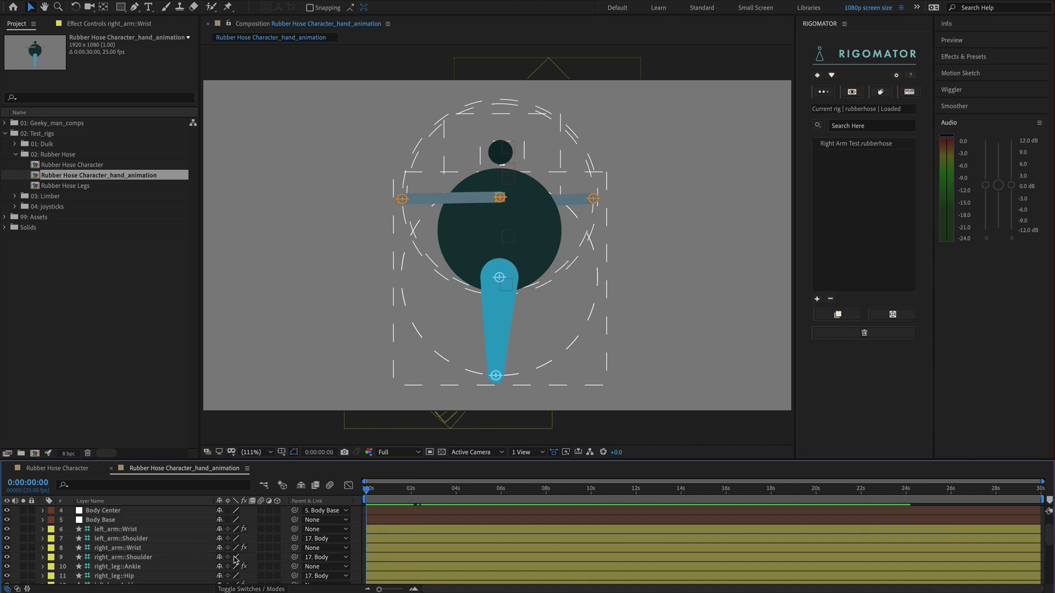
scroll(231, 559, "up", 3)
Apply the Right Arm Test template and preview the arm curling inward
left_click(853, 144)
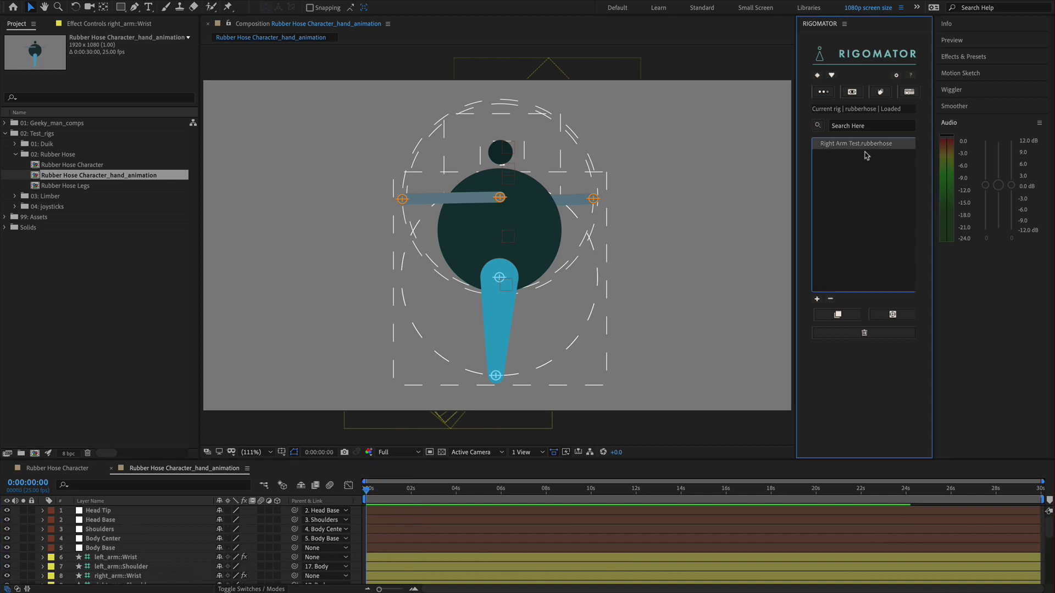
left_click(893, 314)
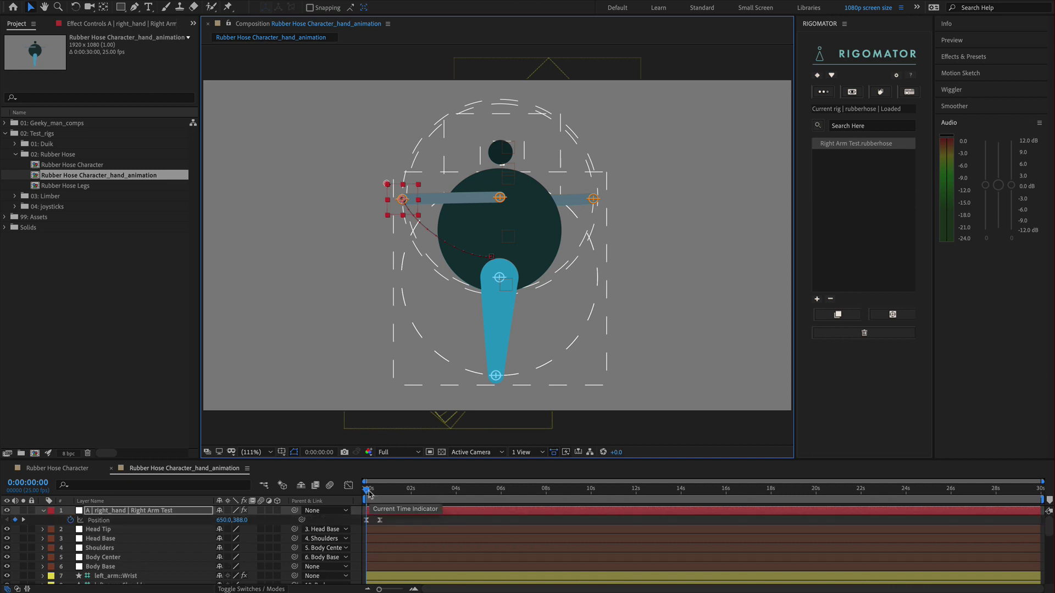
left_click_drag(369, 493, 382, 492)
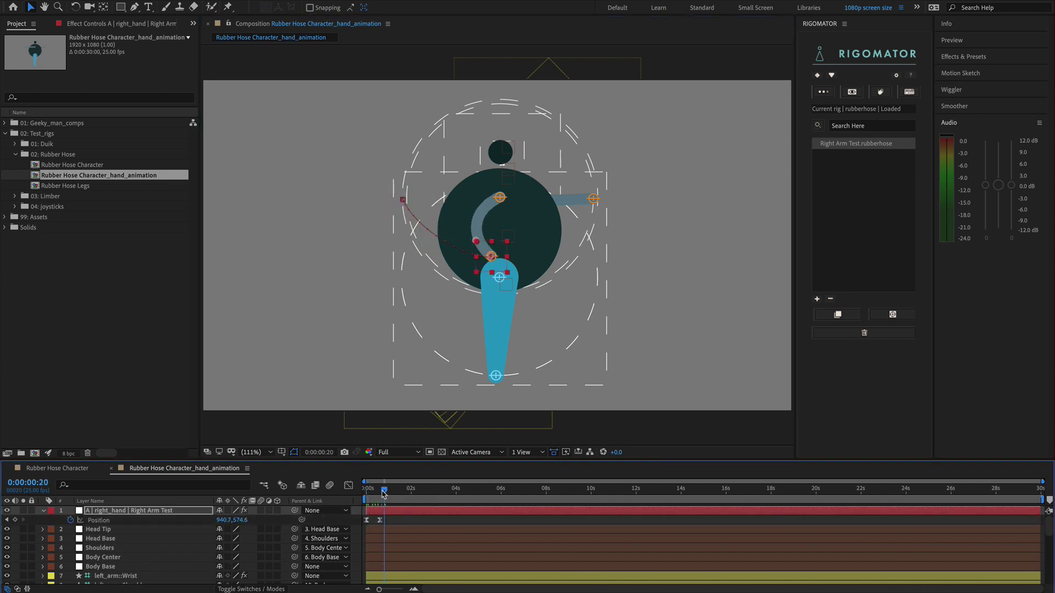
In Effect Controls, set Hose Length to 270 and lower Bend Radius to about -22%
left_click(85, 23)
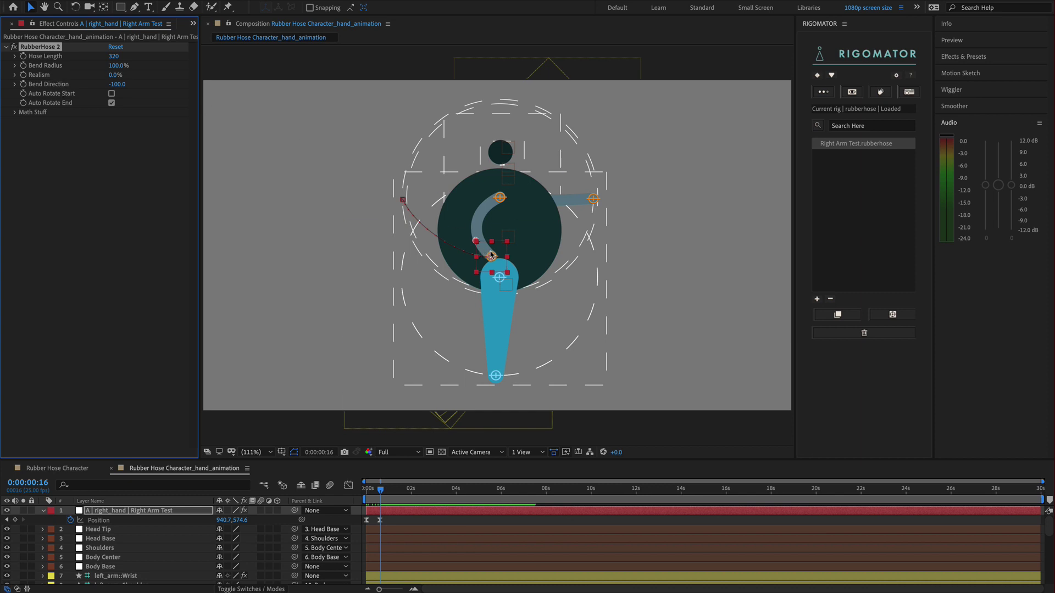
left_click(115, 57)
type("270")
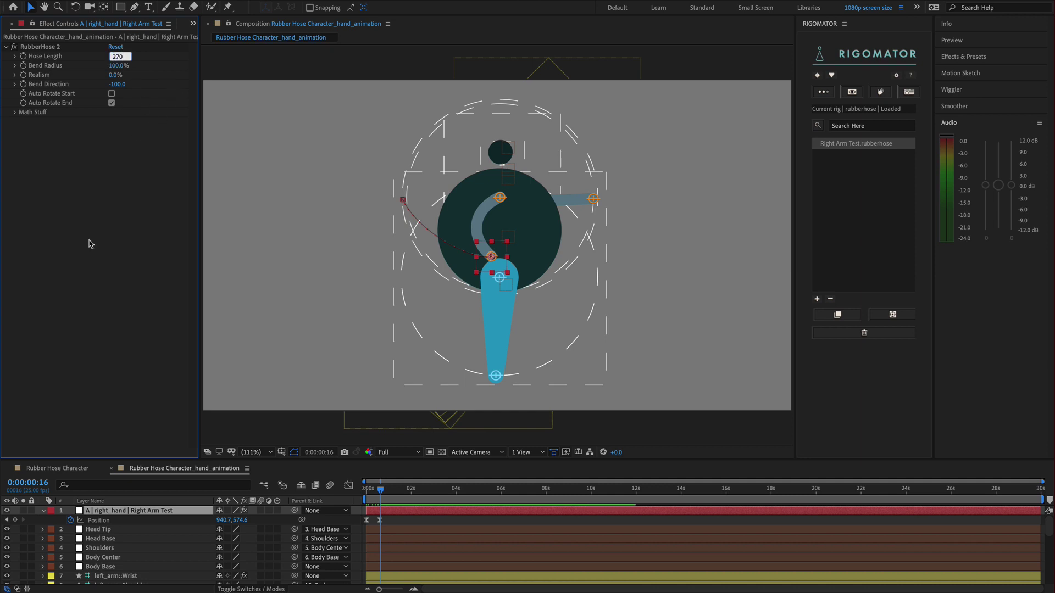
key("Return")
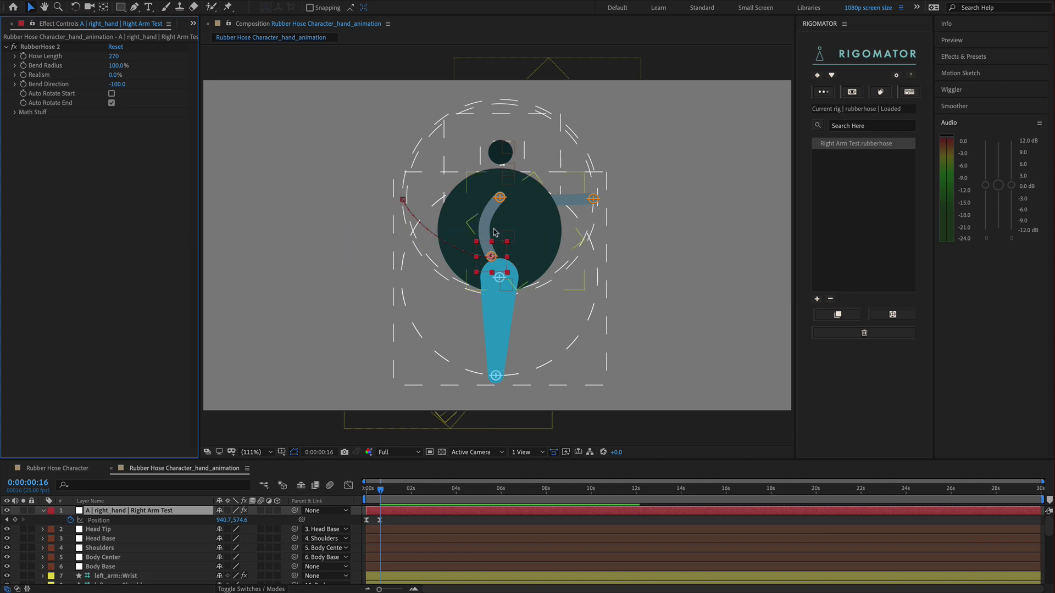
left_click(14, 66)
left_click_drag(177, 82, 89, 82)
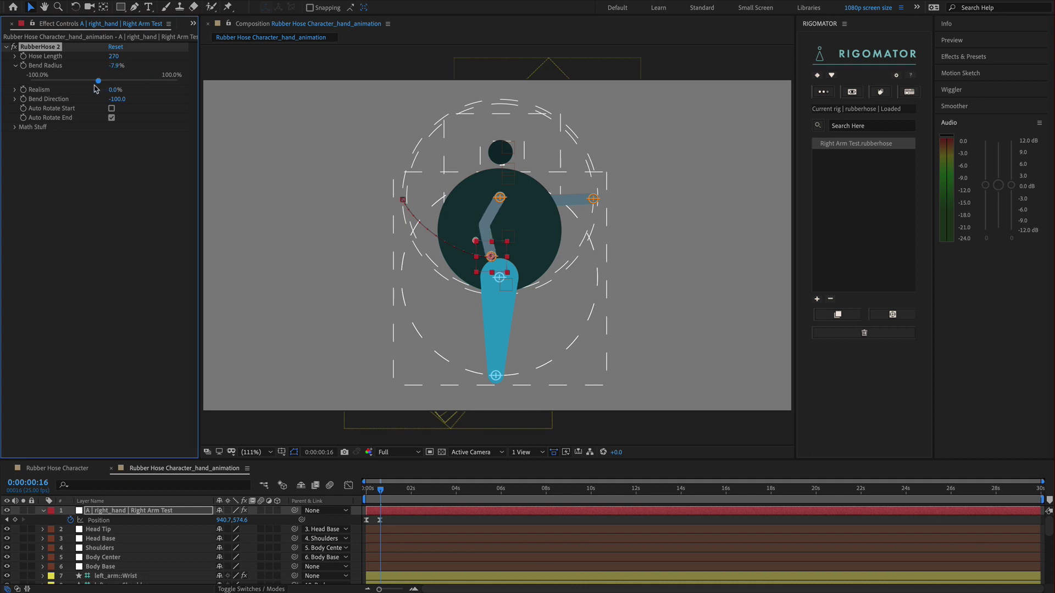
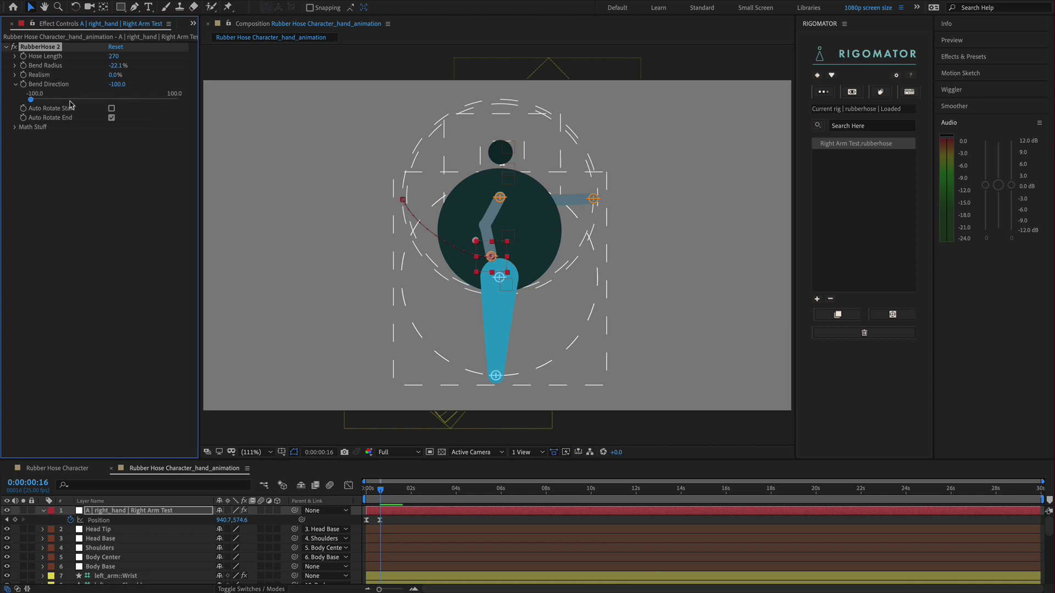
Set the Right Arm Test RubberHose 2 Bend Direction to 100 and preview the flipped elbow
left_click_drag(31, 98, 177, 99)
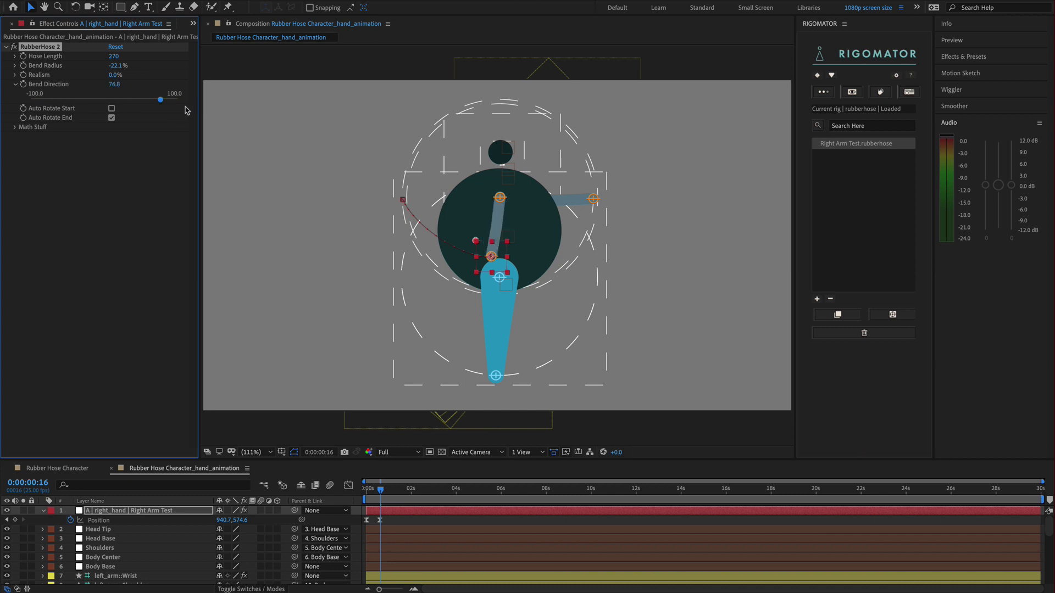
left_click(16, 84)
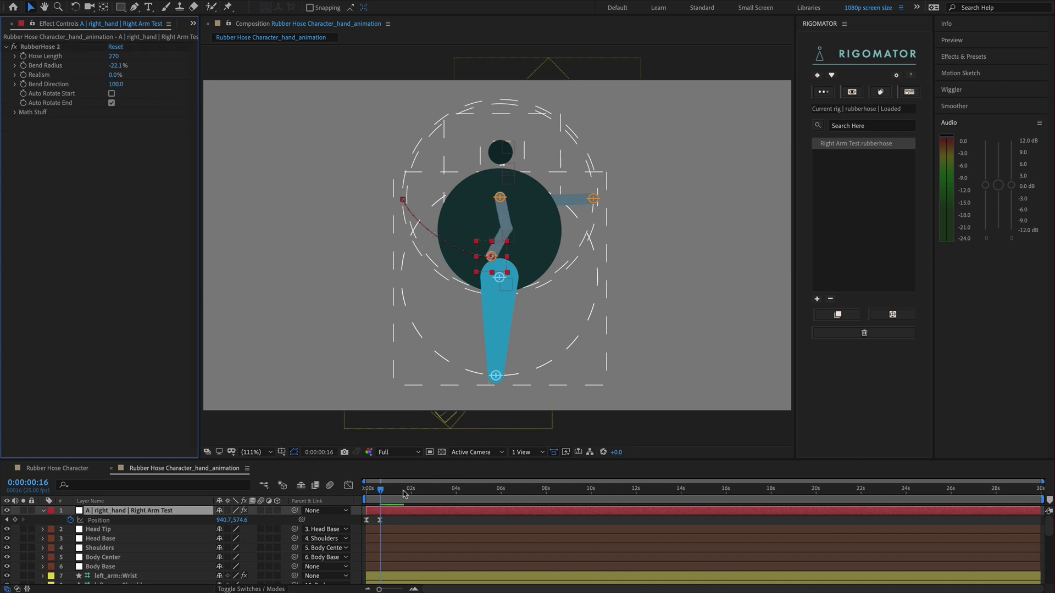
mouse_move(382, 491)
left_mouse_down()
mouse_move(370, 492)
mouse_move(384, 491)
left_mouse_up()
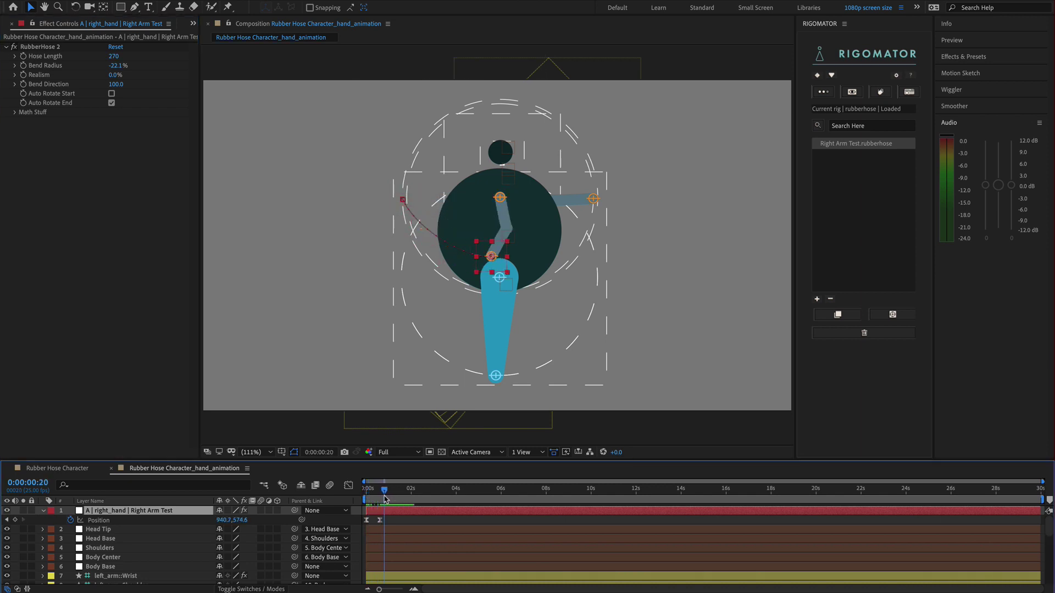
scroll(157, 558, "down", 2)
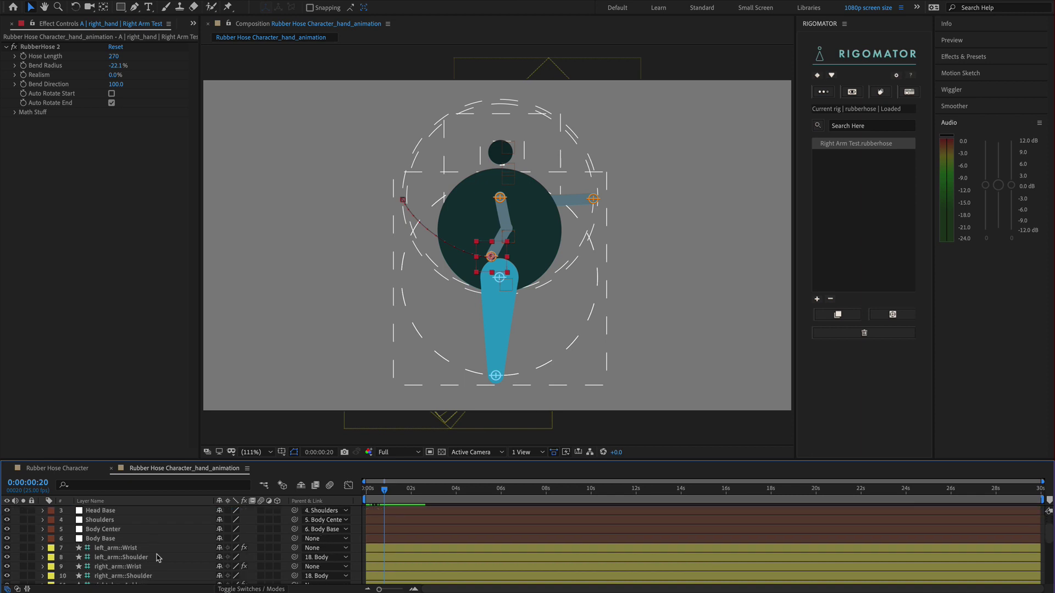
left_click(142, 567)
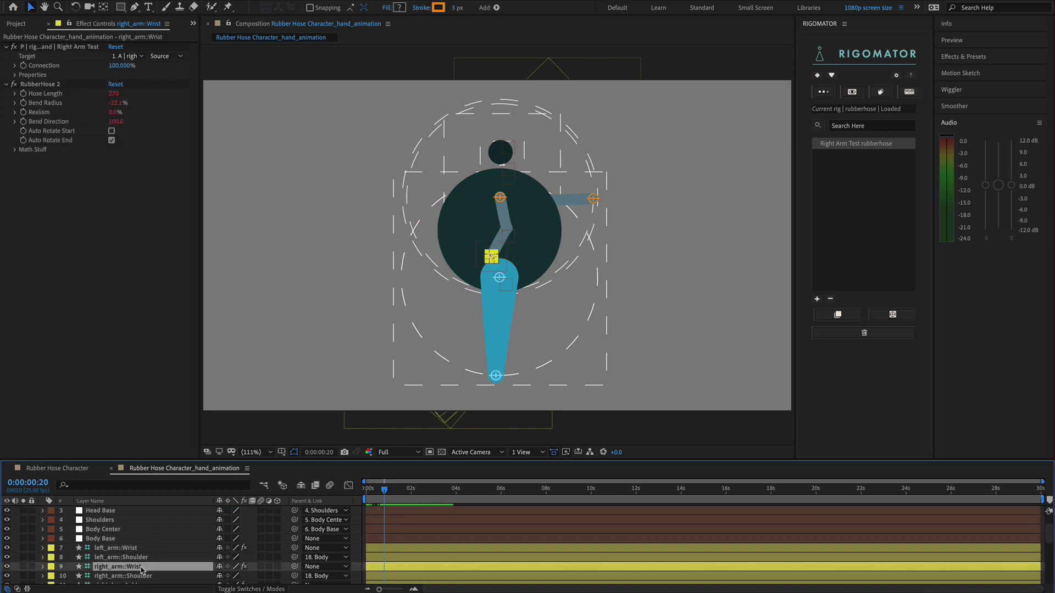
left_click(15, 74)
left_click(16, 65)
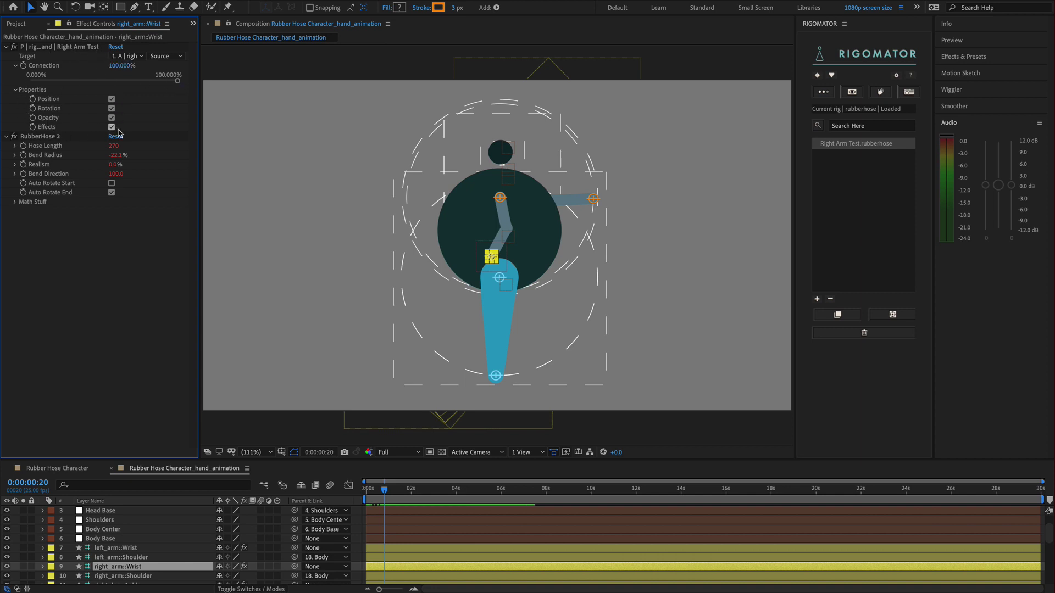
mouse_move(177, 80)
left_mouse_down()
mouse_move(60, 82)
mouse_move(184, 84)
left_mouse_up()
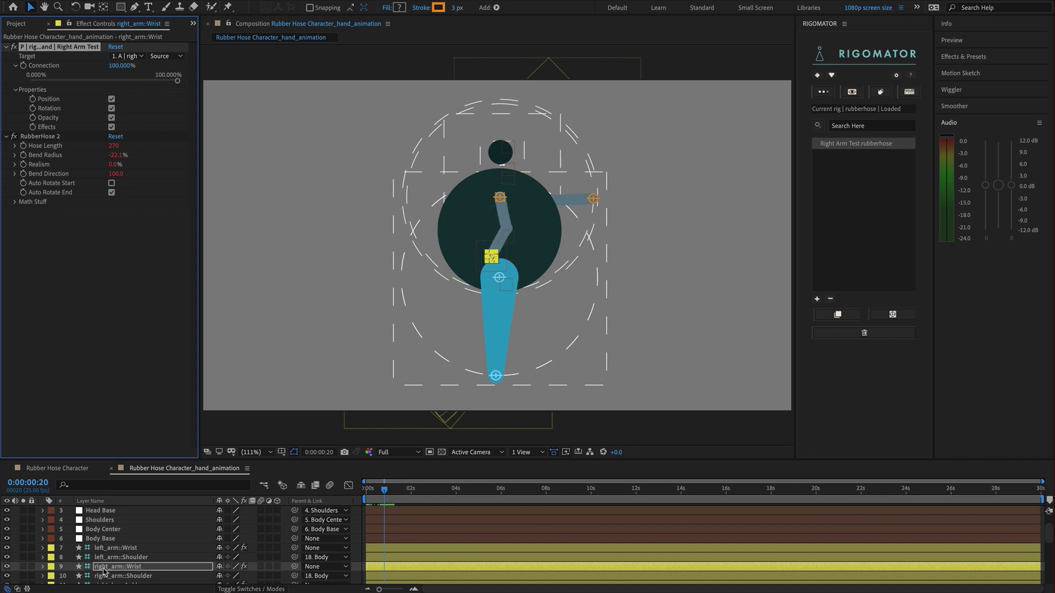
left_click(111, 127)
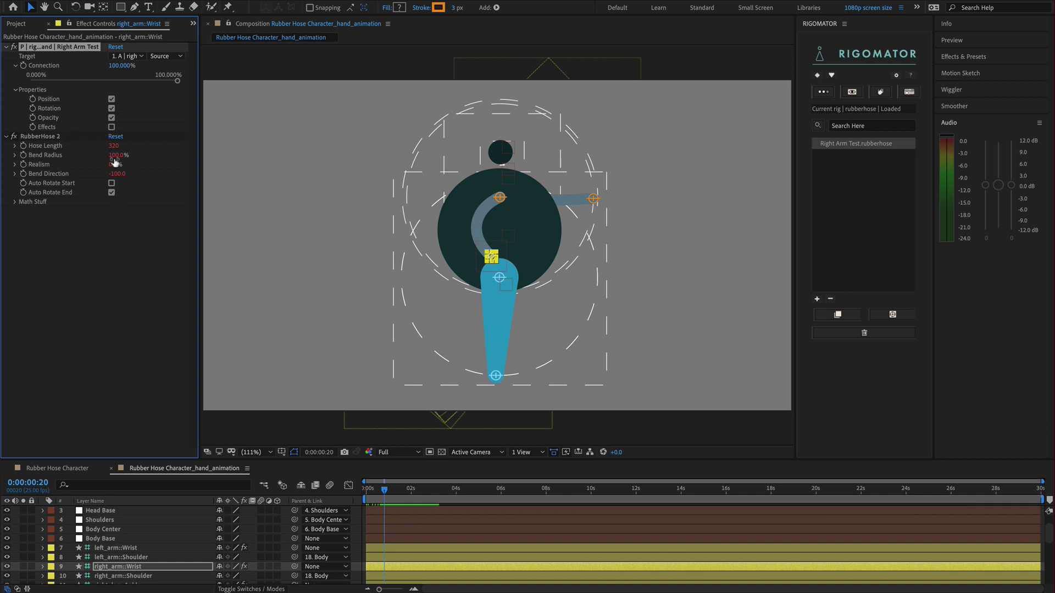
left_click(111, 128)
left_click(142, 526)
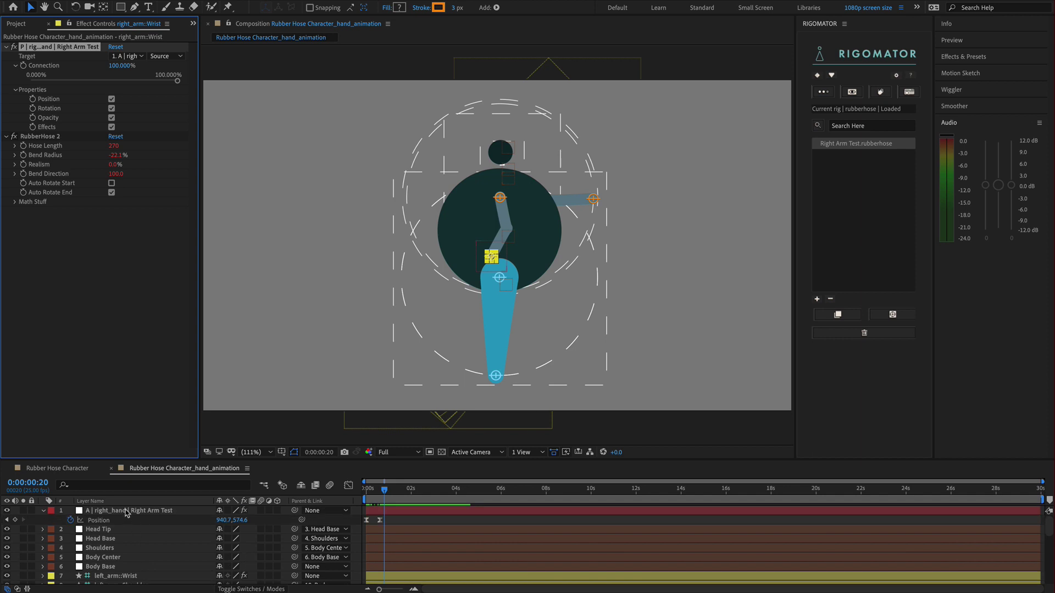
left_click(128, 510)
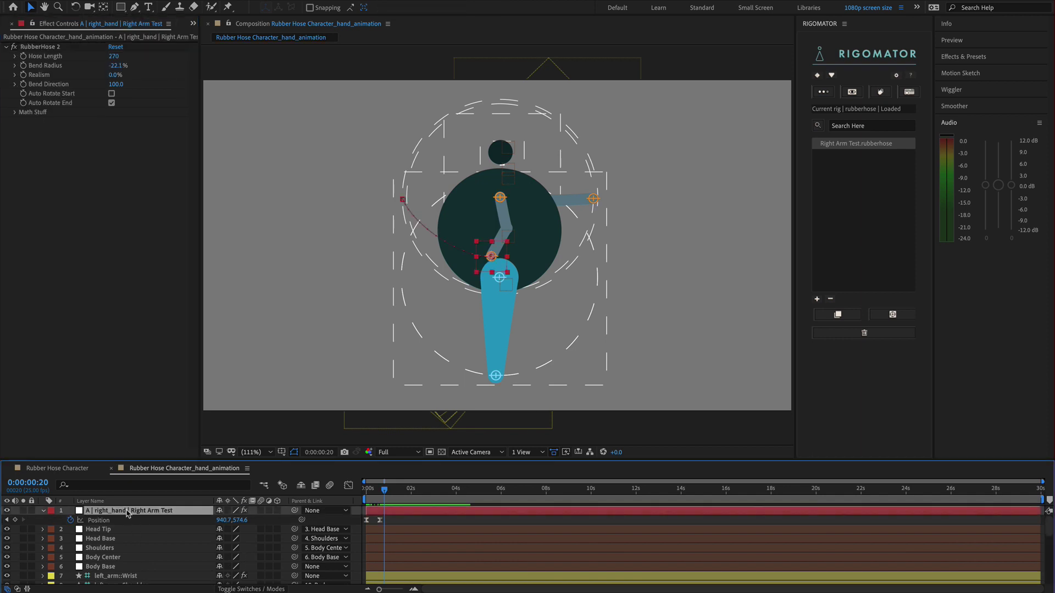
left_click_drag(383, 493, 366, 494)
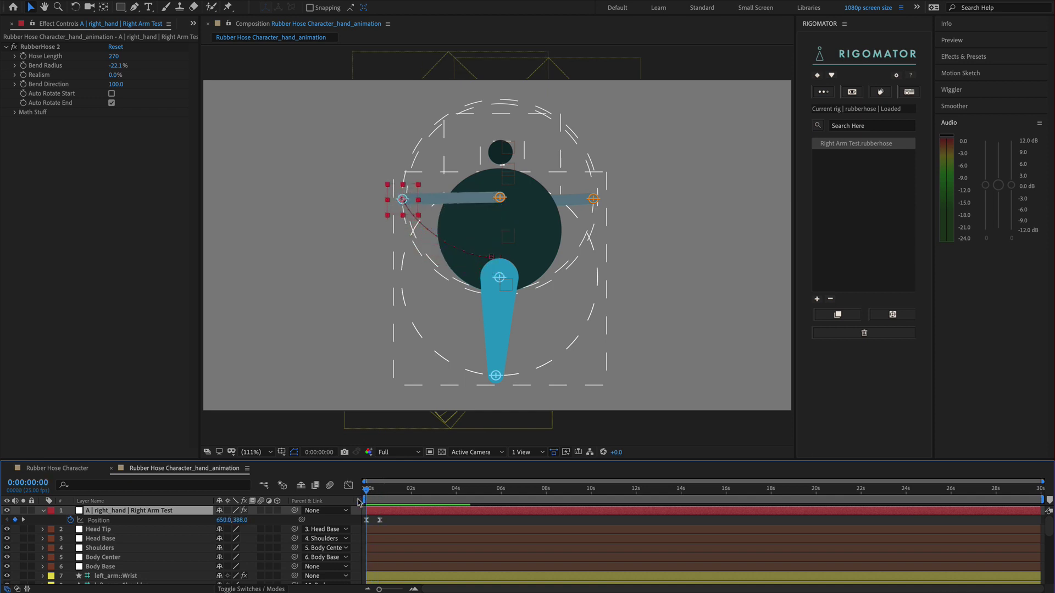
left_click(107, 531)
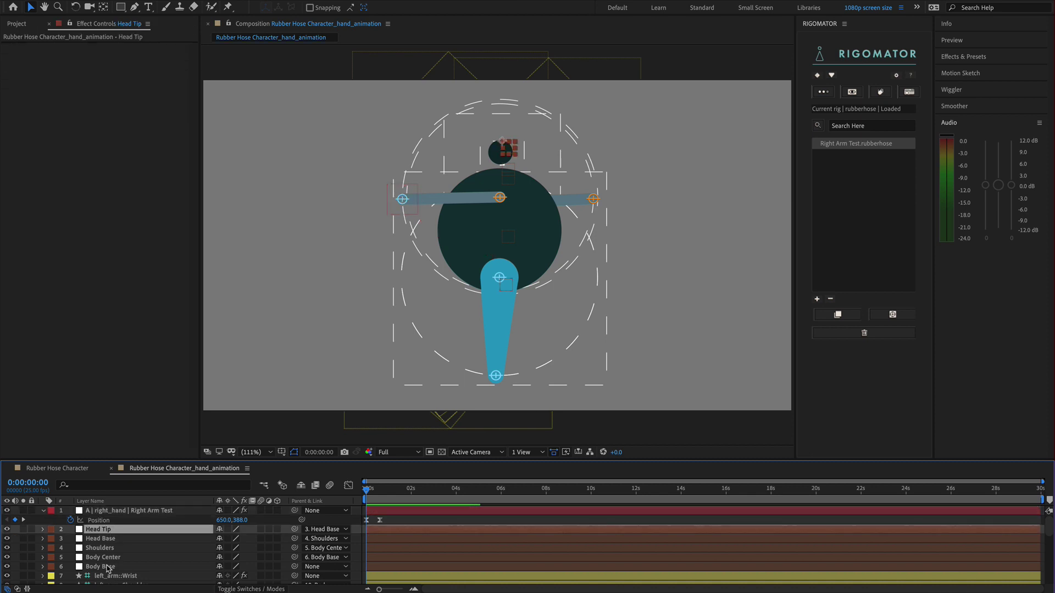
left_click(107, 567, "shift")
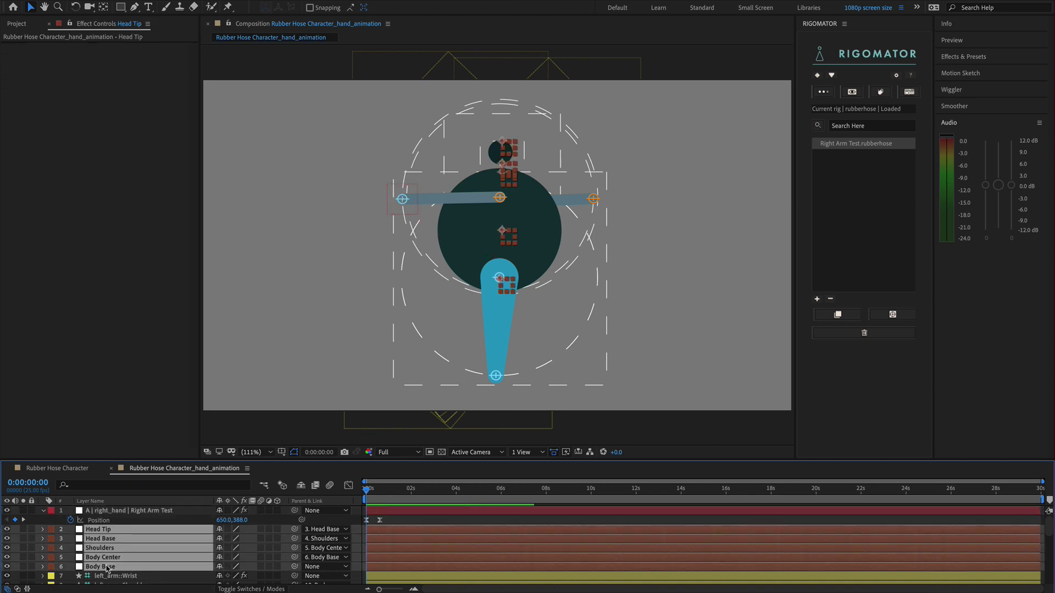
scroll(107, 569, "down", 4)
scroll(116, 557, "down", 4)
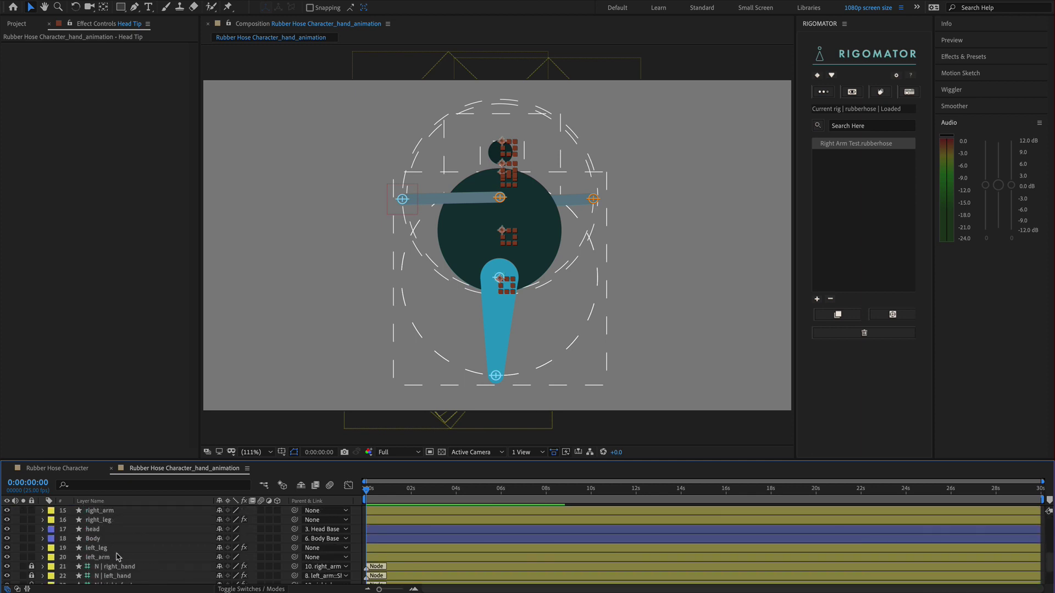
left_click(98, 529)
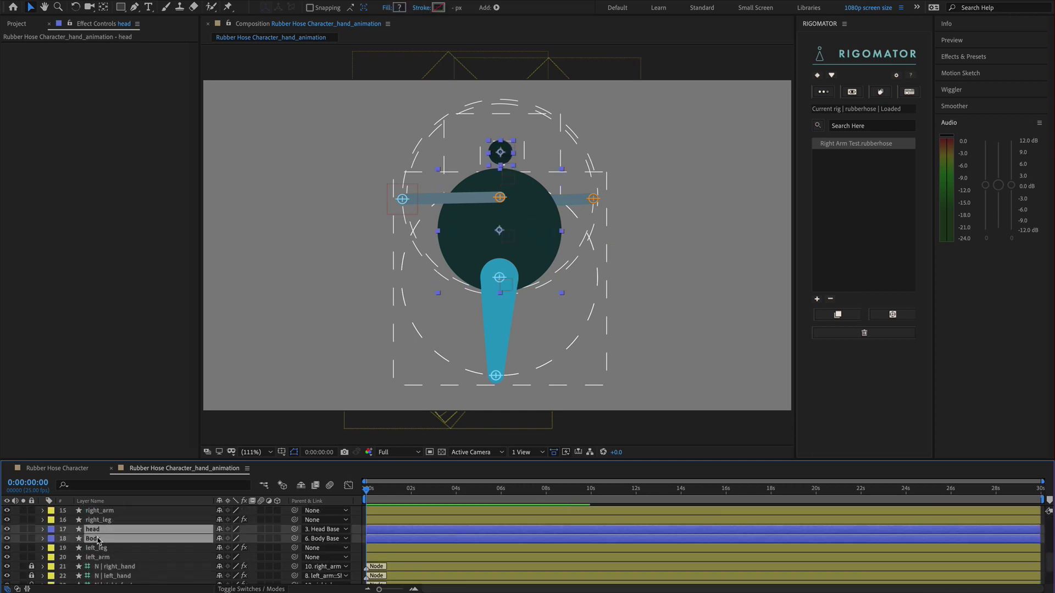
left_click(103, 549)
left_click(98, 531)
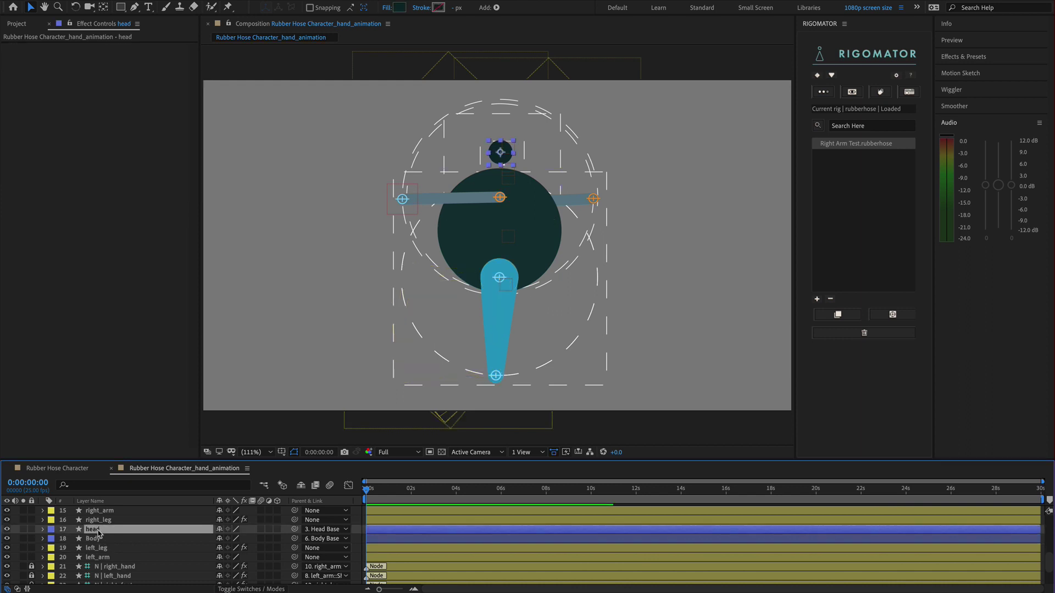
scroll(107, 537, "up", 5)
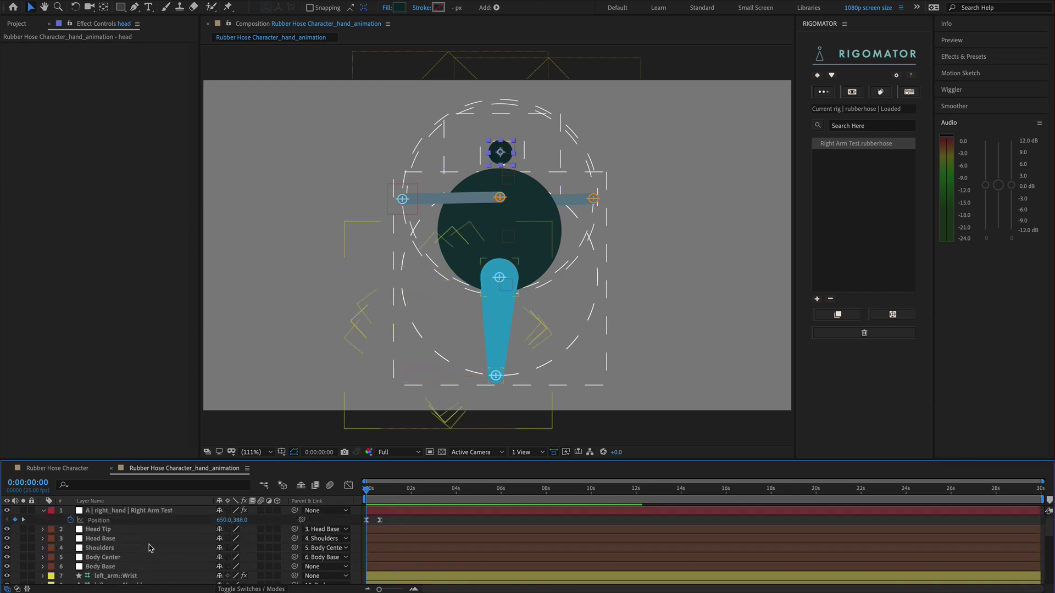
Delete the applied Right Arm Test animation from the comp and check the rig
left_click(99, 529)
left_click(857, 144)
left_click(865, 334)
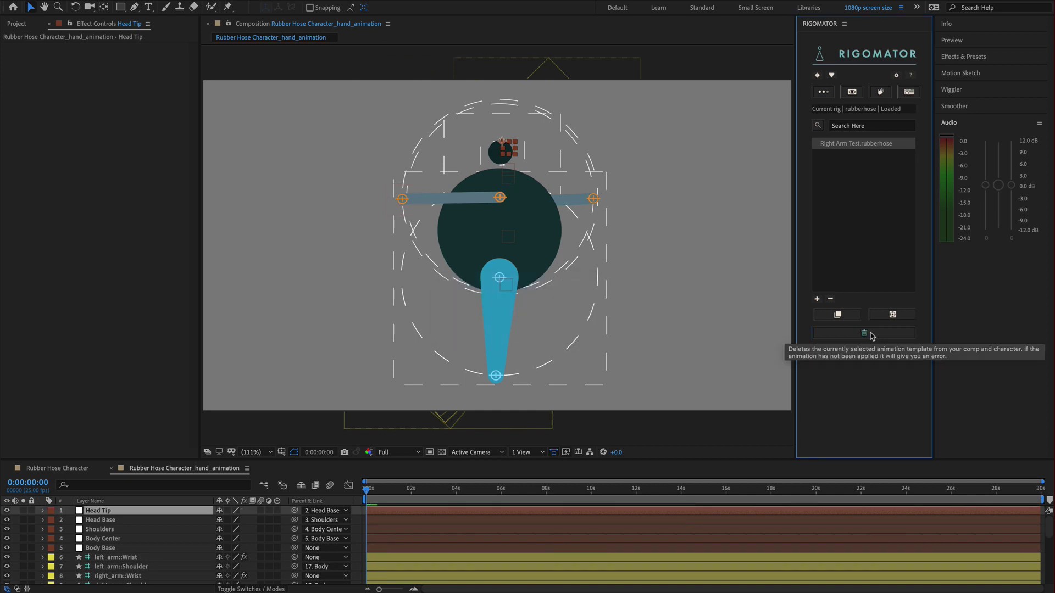
mouse_move(369, 489)
left_mouse_down()
mouse_move(421, 490)
mouse_move(363, 490)
left_mouse_up()
Remove the Right Arm Test rubberhose template from Rigomator's saved list
left_click(857, 143)
left_click(830, 300)
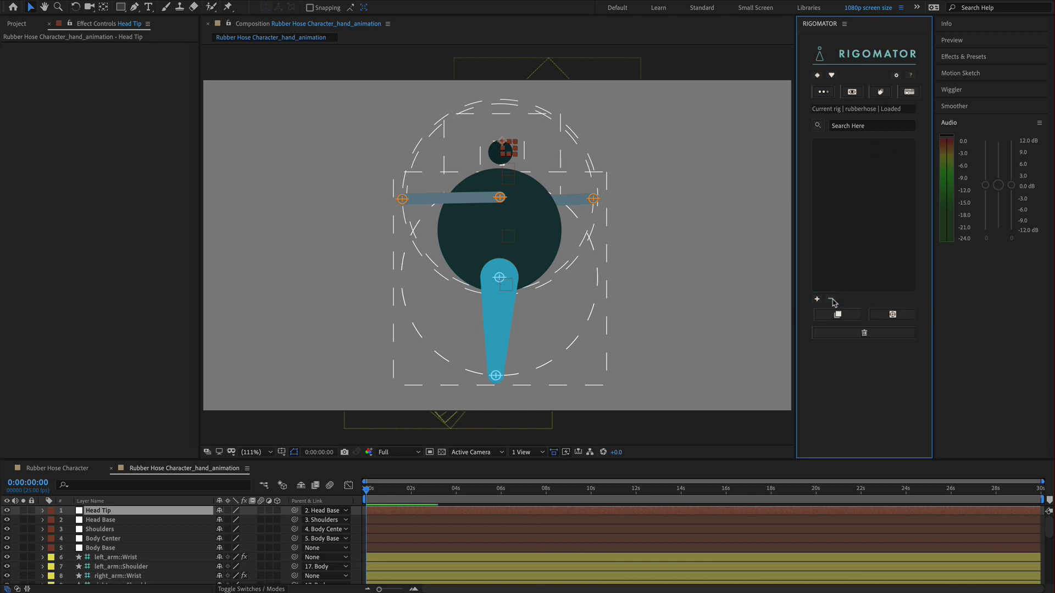
left_click(882, 92)
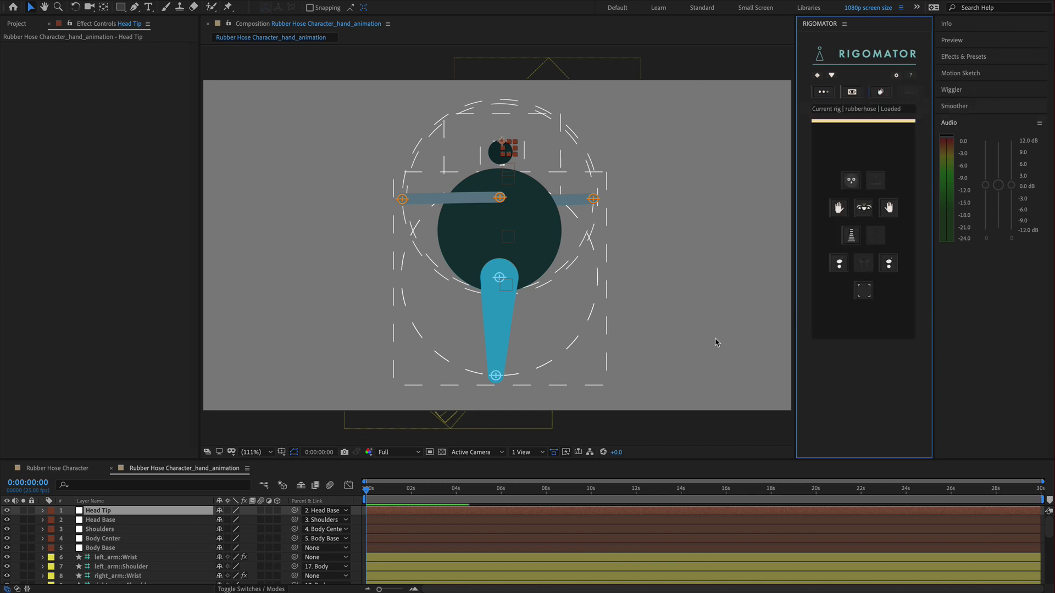
left_click(823, 91)
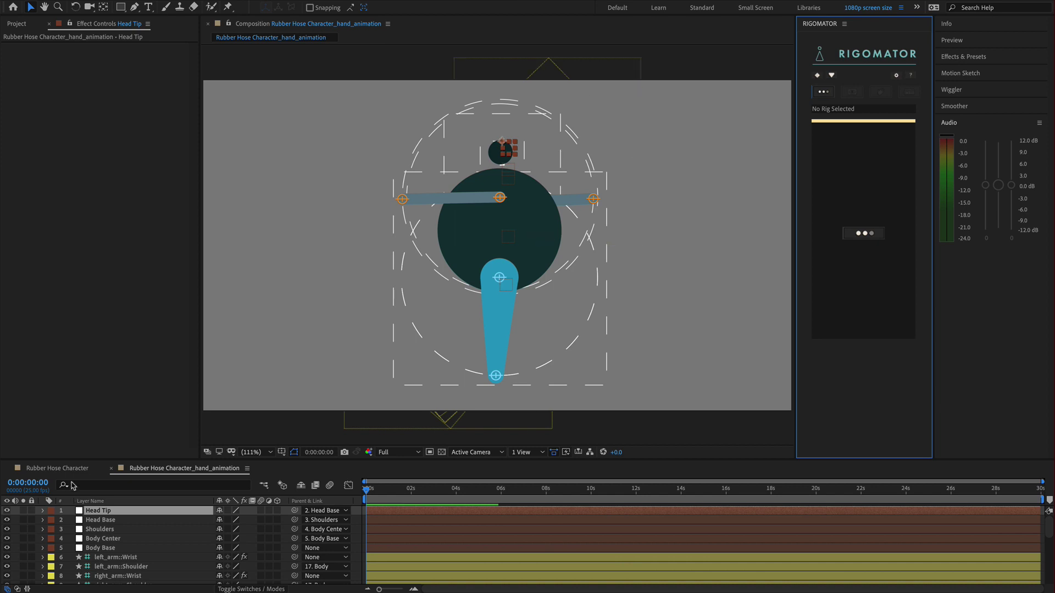